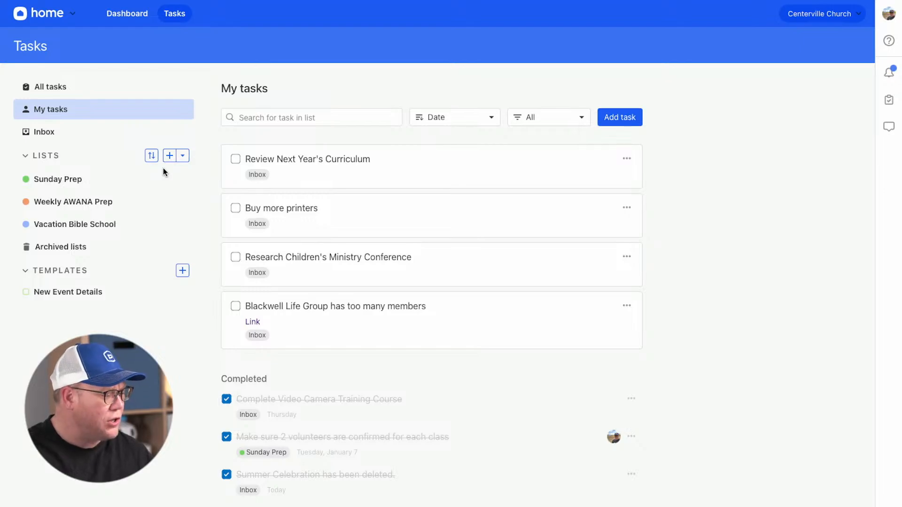
Step: View the Sunday Prep list and create a new task list from the New Event Details template
{"action": "left_click", "coordinate": [110, 184]}
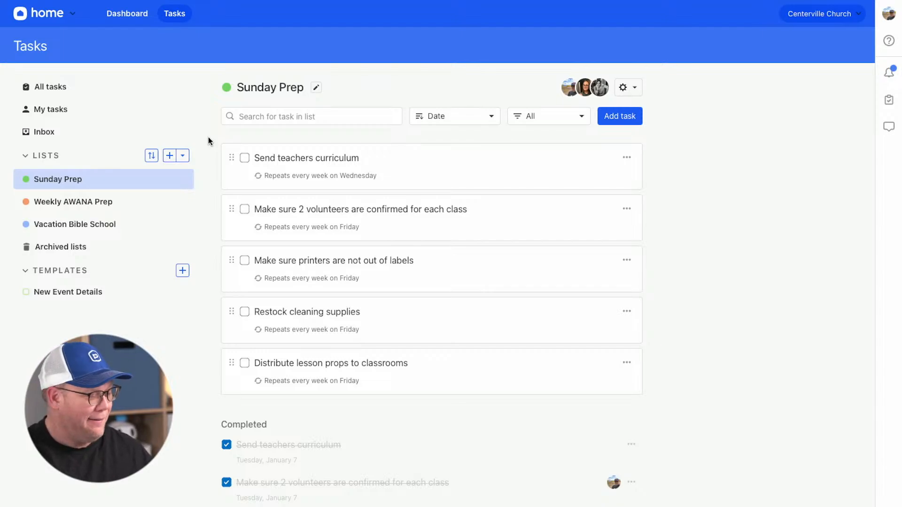
{"action": "left_click", "coordinate": [182, 155]}
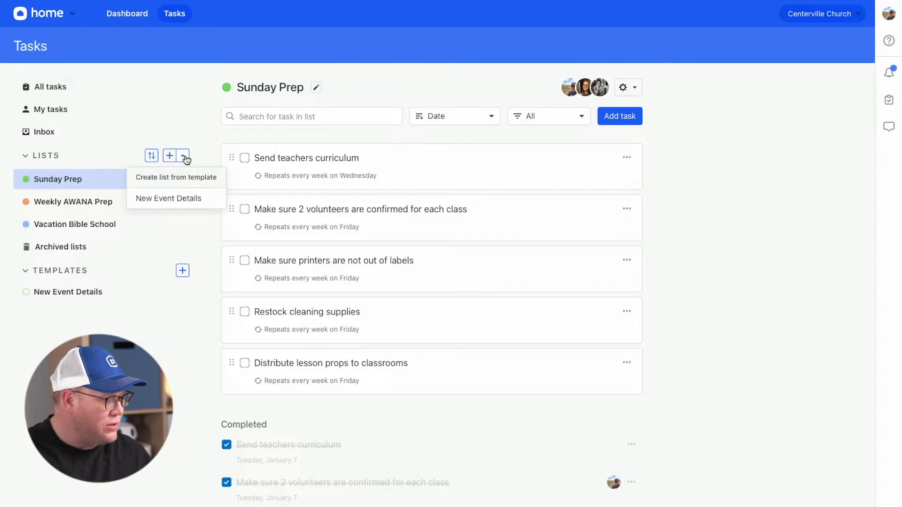
{"action": "left_click", "coordinate": [172, 201]}
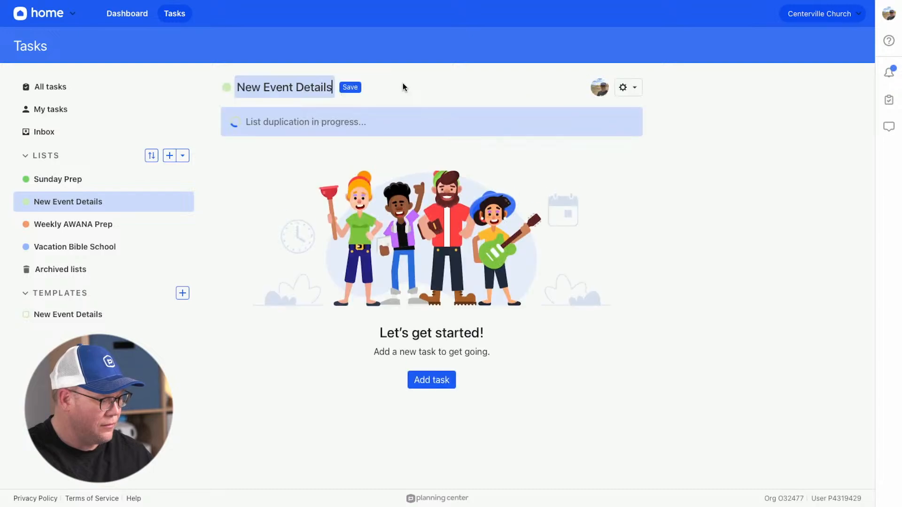
Step: Rename the list created from the template to Summer Celebration 25 and save the name
{"action": "double_click", "coordinate": [311, 87]}
{"action": "triple_click", "coordinate": [311, 88]}
{"action": "left_click", "coordinate": [310, 88]}
{"action": "double_click", "coordinate": [311, 87]}
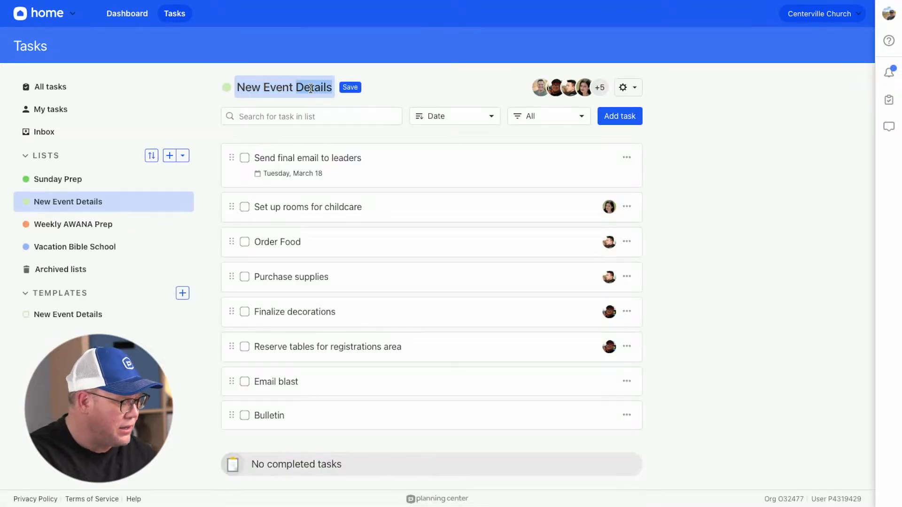
{"action": "triple_click", "coordinate": [310, 88]}
{"action": "type", "text": "Summer"}
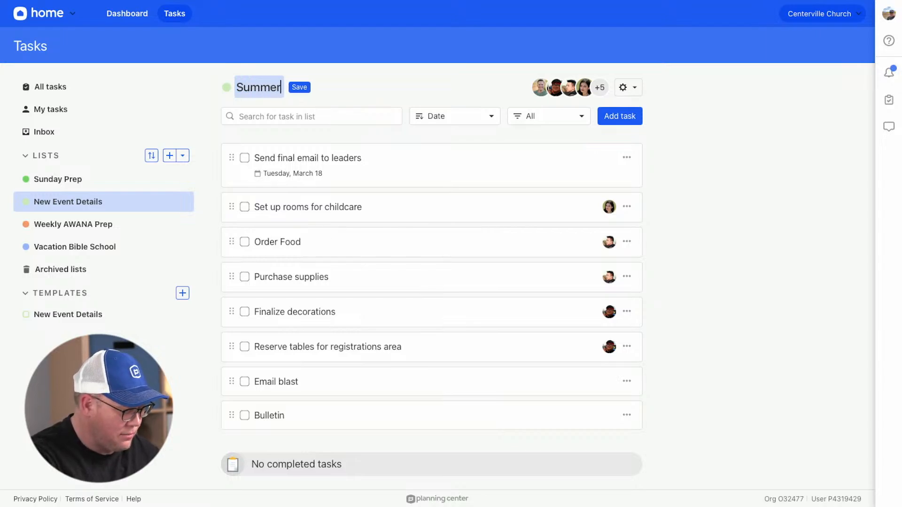
{"action": "type", "text": " Celebration 25"}
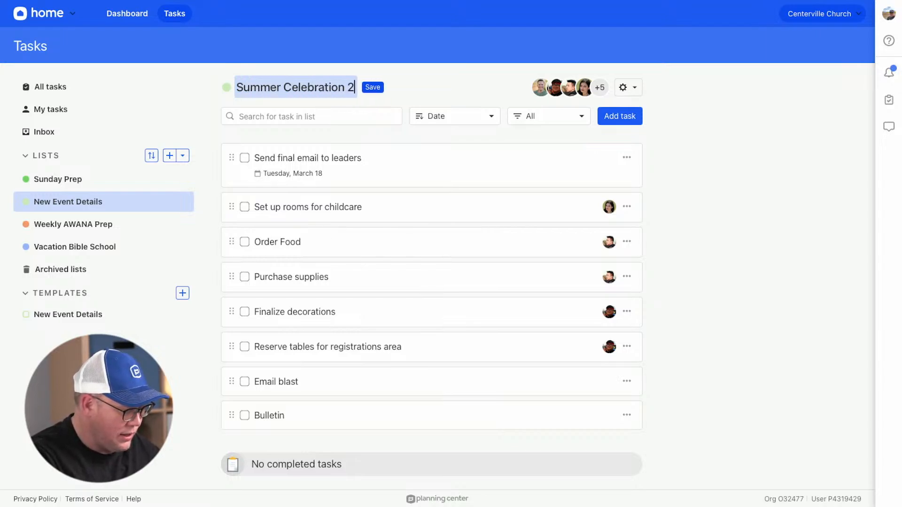
{"action": "left_click", "coordinate": [381, 88]}
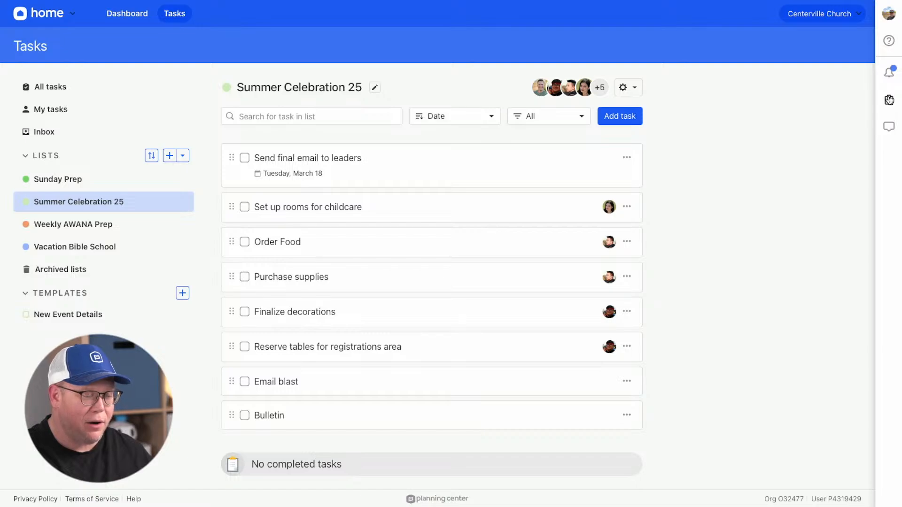
Step: View the Summer Celebration 25 tasks in the To do sidebar, and close the sidebar
{"action": "left_click", "coordinate": [889, 100]}
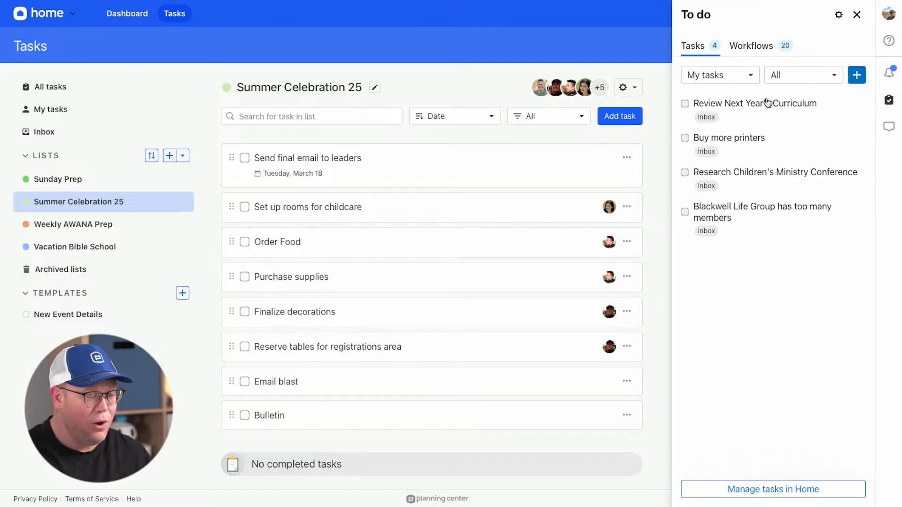
{"action": "left_click", "coordinate": [753, 77]}
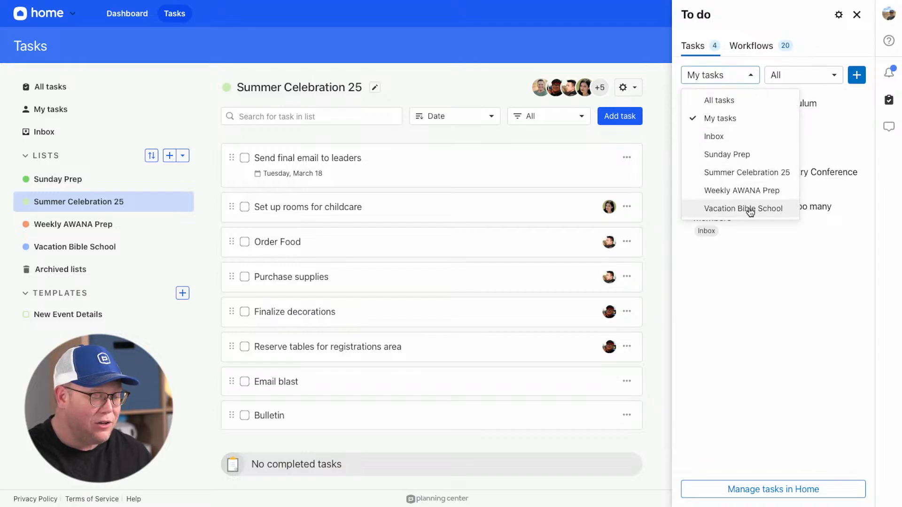
{"action": "left_click", "coordinate": [755, 173]}
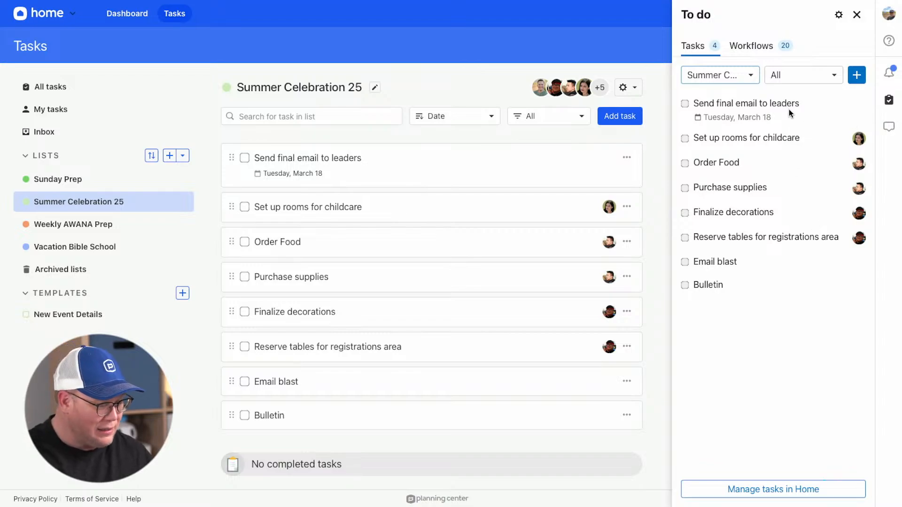
{"action": "left_click", "coordinate": [890, 107]}
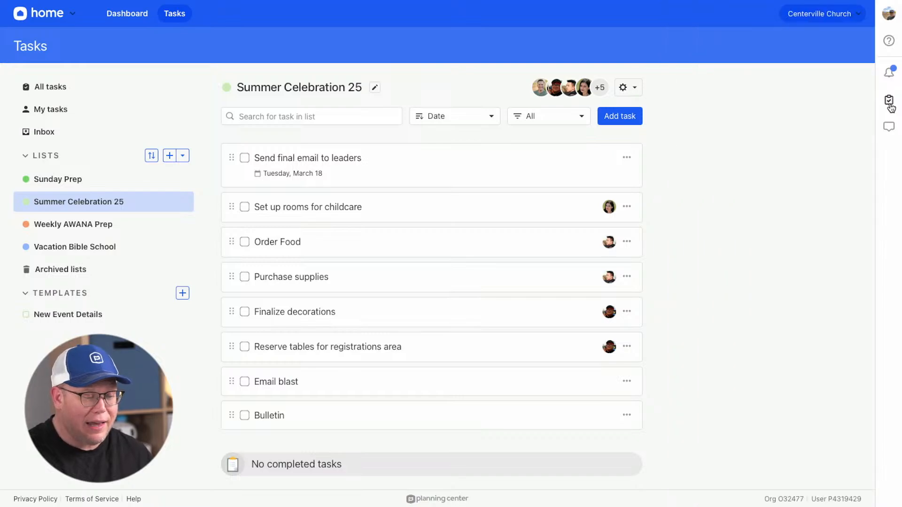
Step: With My tasks shown, create a task from the notification that Blackwell Life Group has too many members
{"action": "left_click", "coordinate": [889, 75]}
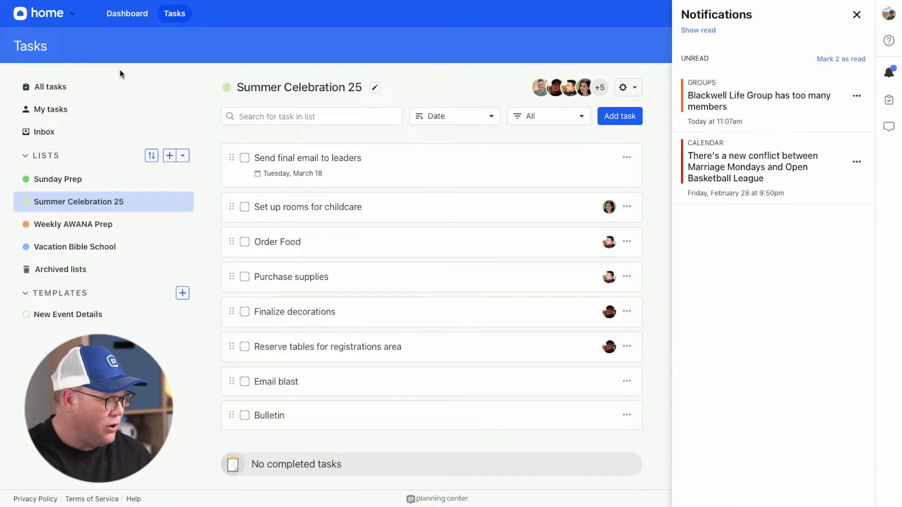
{"action": "left_click", "coordinate": [80, 113]}
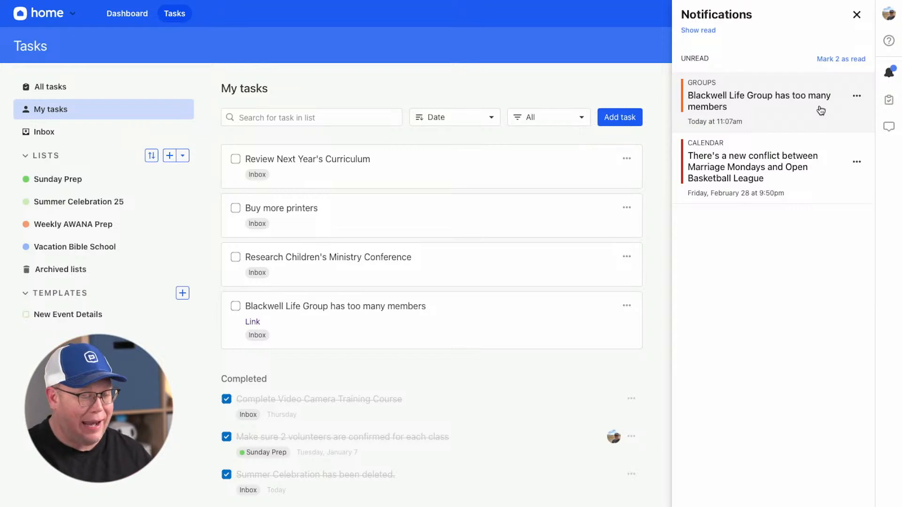
{"action": "left_click", "coordinate": [861, 97]}
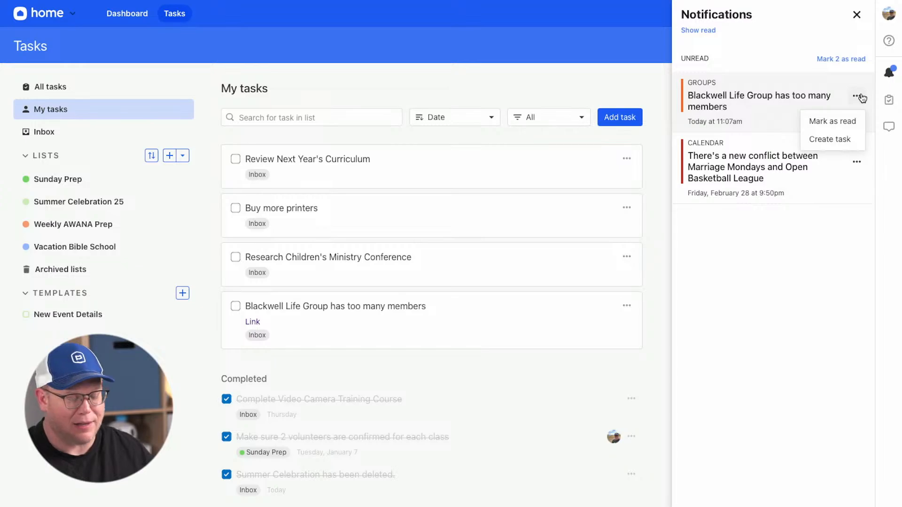
{"action": "left_click", "coordinate": [839, 140]}
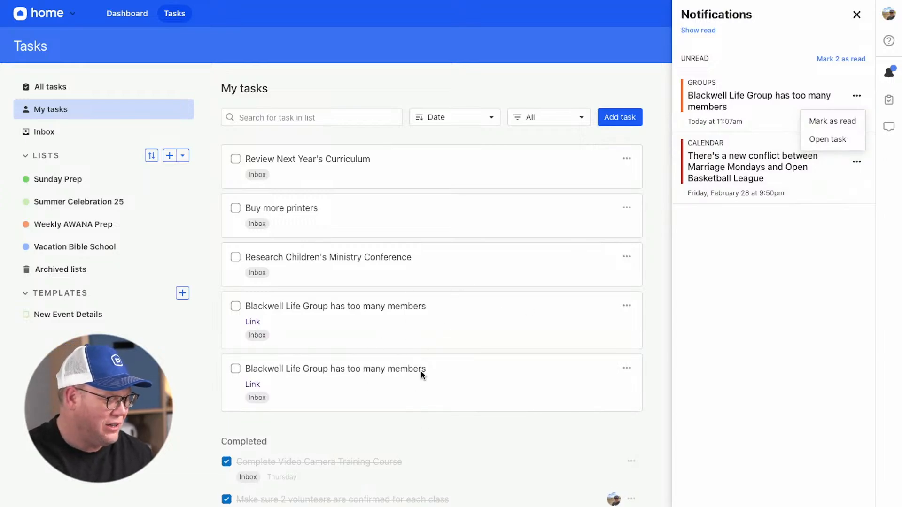
{"action": "left_click", "coordinate": [654, 316]}
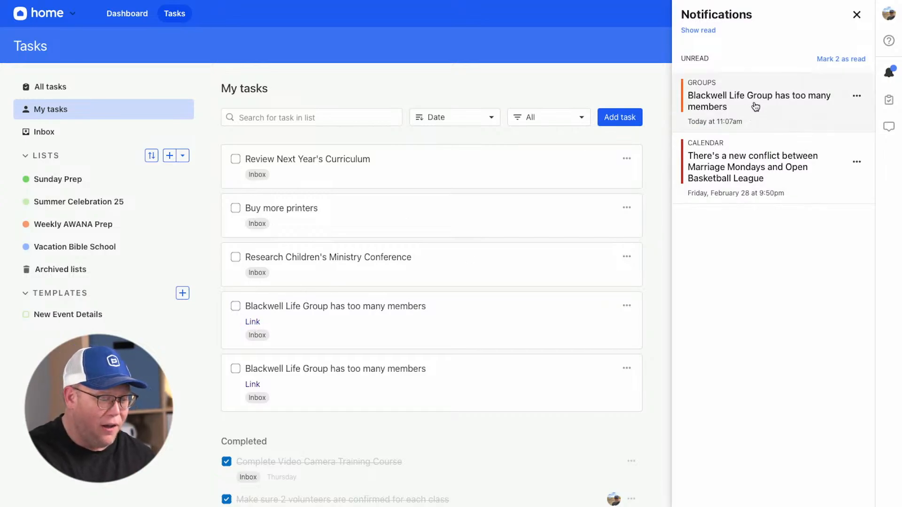
Step: Open the link in the first Blackwell Life Group task, and switch to the Calendar app
{"action": "left_click", "coordinate": [253, 323]}
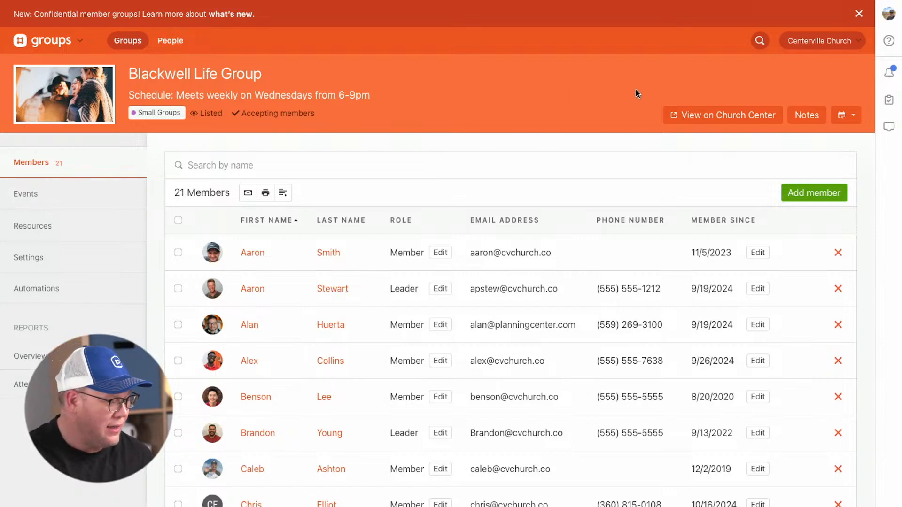
{"action": "left_click", "coordinate": [81, 43]}
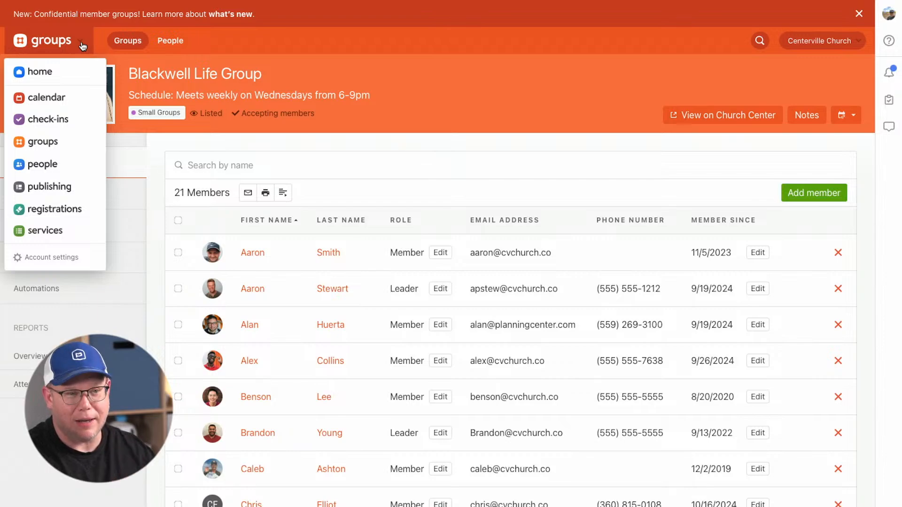
{"action": "left_click", "coordinate": [67, 104]}
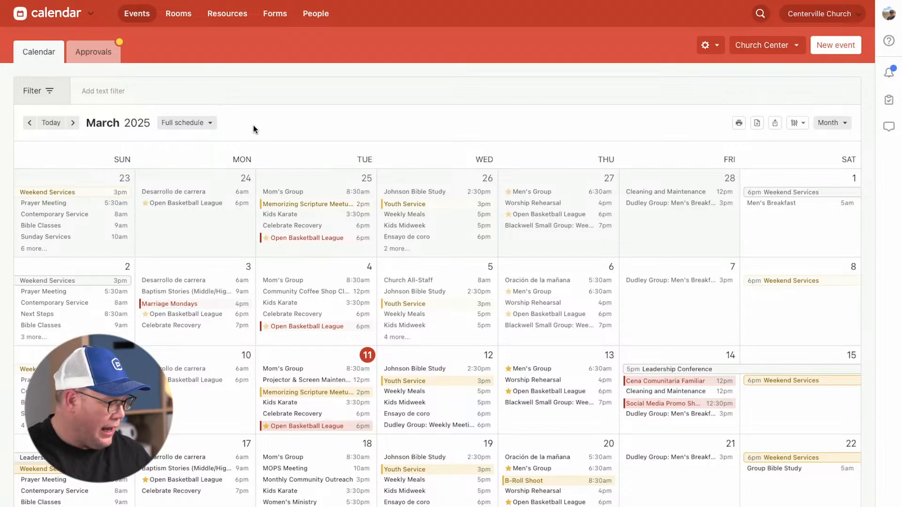
Step: Look over the March 2025 calendar, and expand the filters to examine the available options and tags
{"action": "scroll", "coordinate": [301, 258], "scroll_direction": "down", "scroll_amount": 1}
{"action": "scroll", "coordinate": [302, 258], "scroll_direction": "down", "scroll_amount": 5}
{"action": "scroll", "coordinate": [302, 258], "scroll_direction": "up", "scroll_amount": 6}
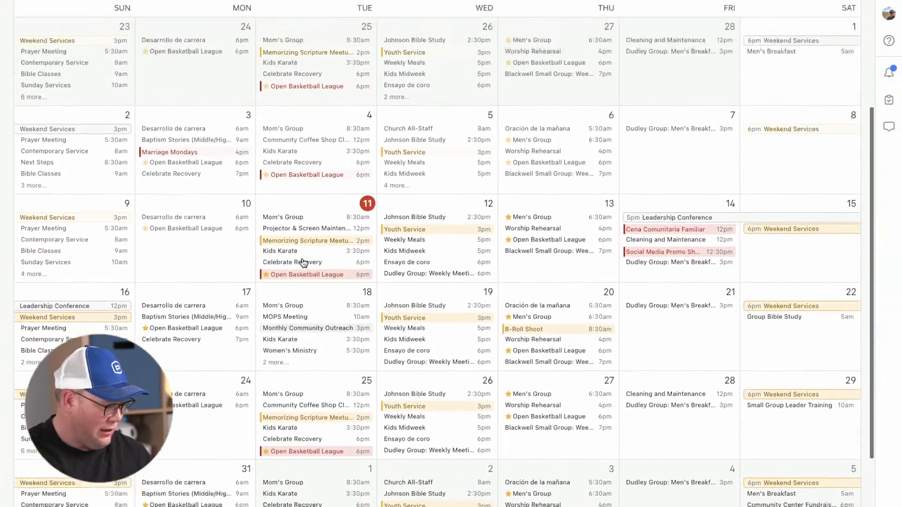
{"action": "left_click", "coordinate": [54, 92]}
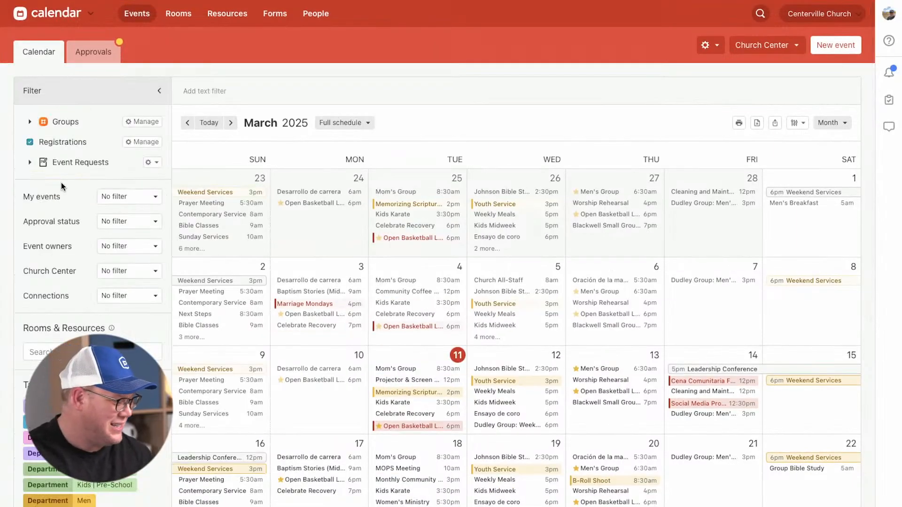
{"action": "scroll", "coordinate": [60, 337], "scroll_direction": "down", "scroll_amount": 1}
{"action": "scroll", "coordinate": [60, 336], "scroll_direction": "down", "scroll_amount": 5}
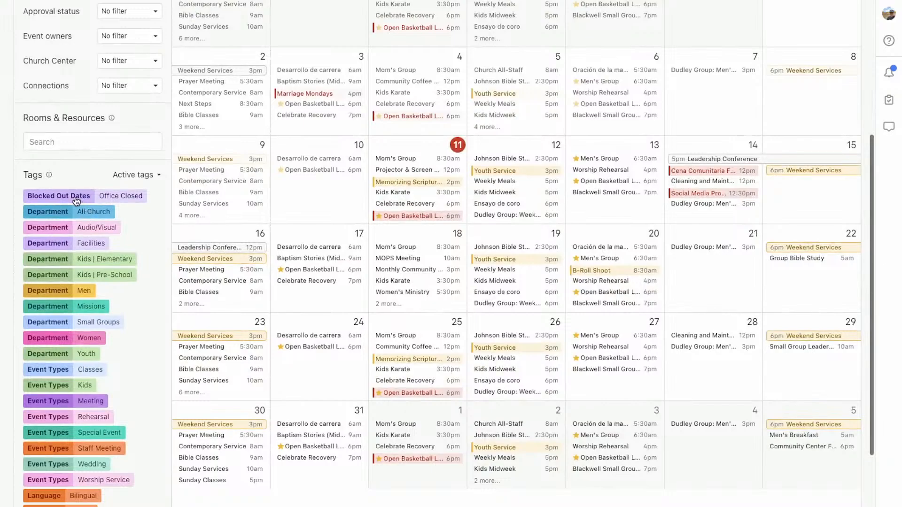
{"action": "scroll", "coordinate": [80, 340], "scroll_direction": "down", "scroll_amount": 2}
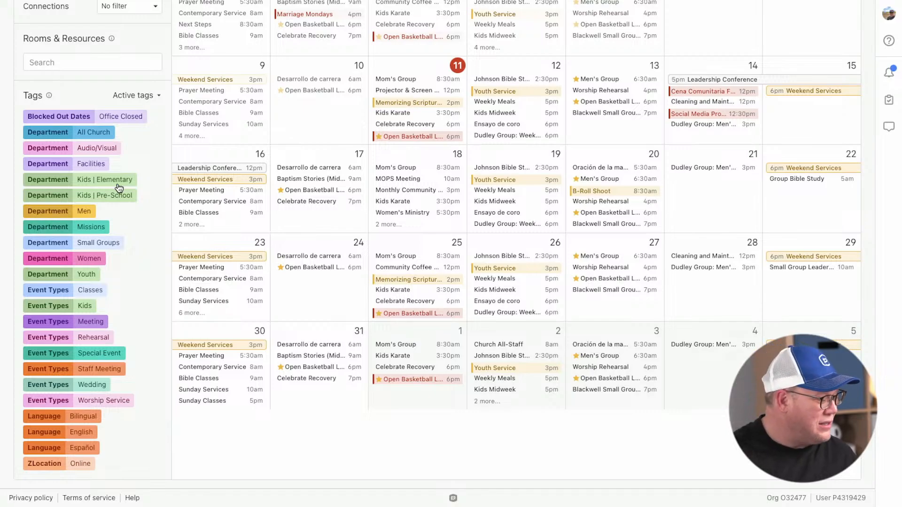
{"action": "scroll", "coordinate": [119, 188], "scroll_direction": "up", "scroll_amount": 5}
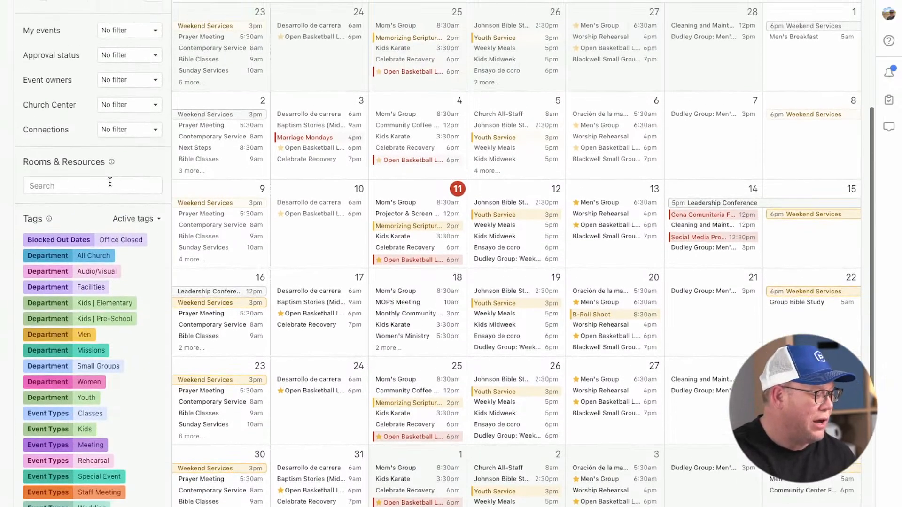
Step: Search Rooms & Resources for San Diego and filter the calendar by the San Diego Campus room folder
{"action": "left_click", "coordinate": [110, 182]}
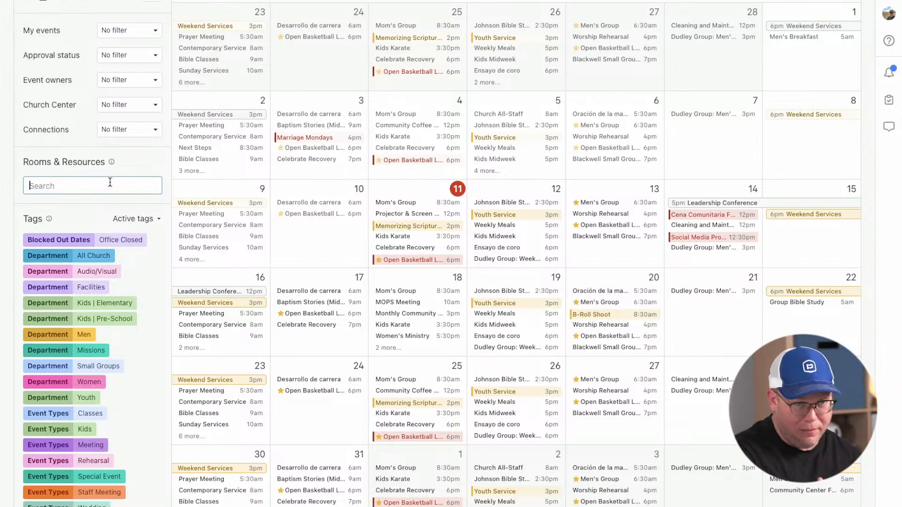
{"action": "type", "text": "gym"}
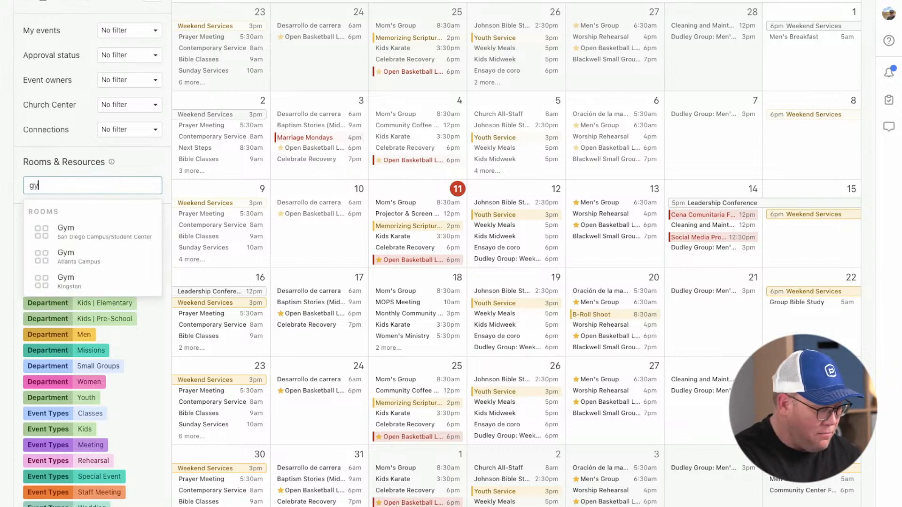
{"action": "key", "text": "BackSpace"}
{"action": "key", "text": "BackSpace"}
{"action": "type", "text": "sa"}
{"action": "type", "text": "n de"}
{"action": "key", "text": "BackSpace"}
{"action": "type", "text": "i"}
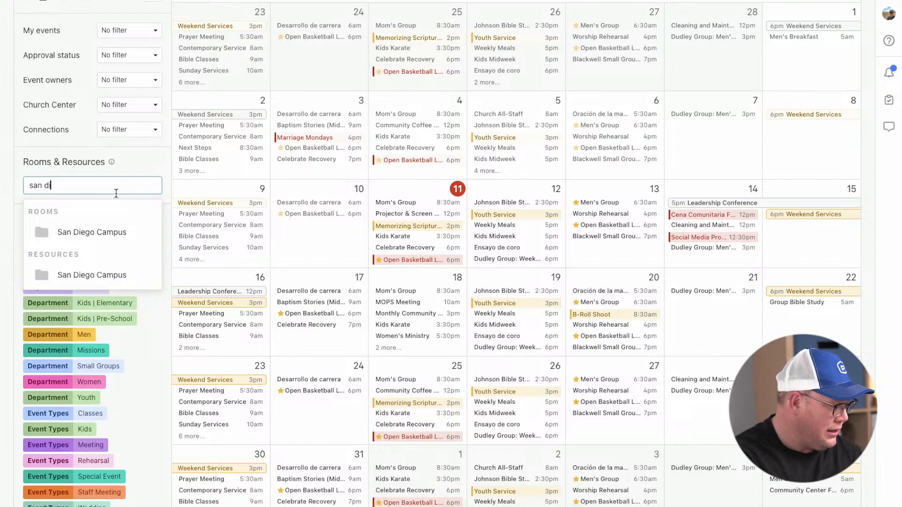
{"action": "left_click", "coordinate": [111, 235]}
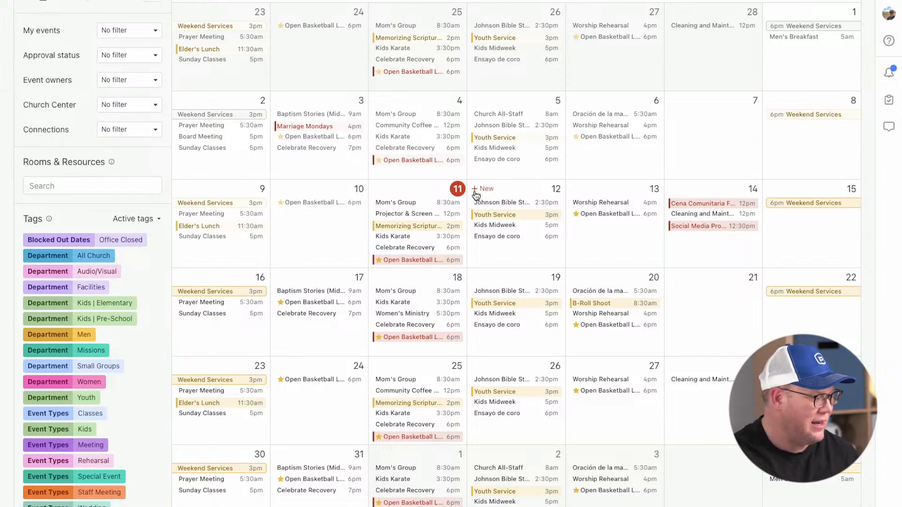
Step: Advance the filtered calendar to June 2025 and examine the San Diego Campus events across the month's weeks
{"action": "scroll", "coordinate": [476, 194], "scroll_direction": "up", "scroll_amount": 4}
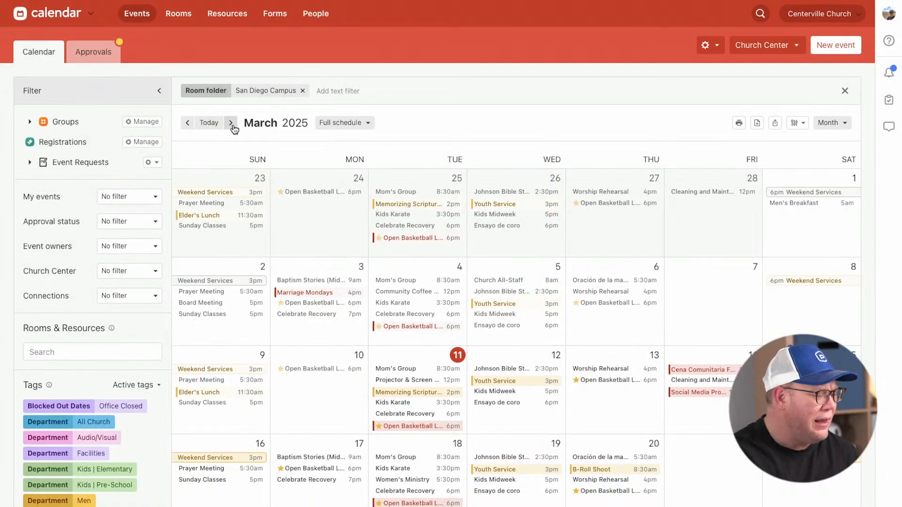
{"action": "left_click", "coordinate": [230, 123]}
{"action": "left_click", "coordinate": [230, 123]}
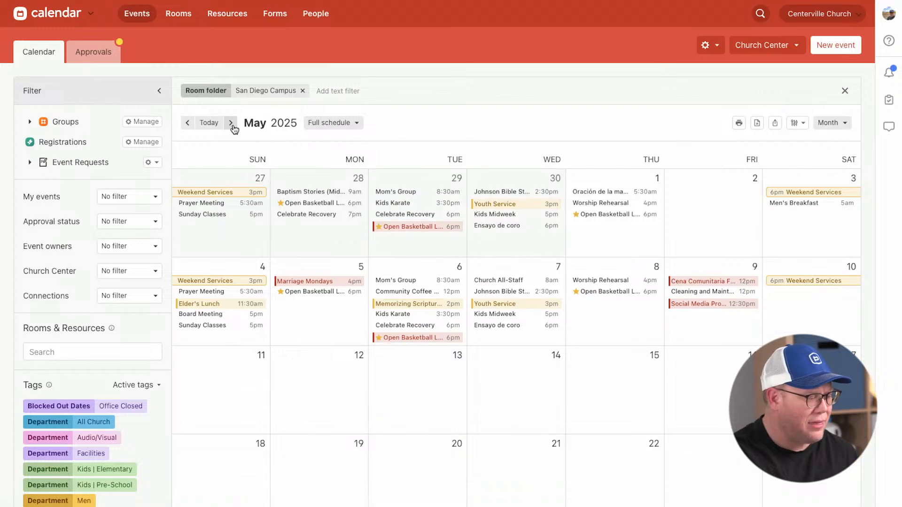
{"action": "left_click", "coordinate": [230, 123]}
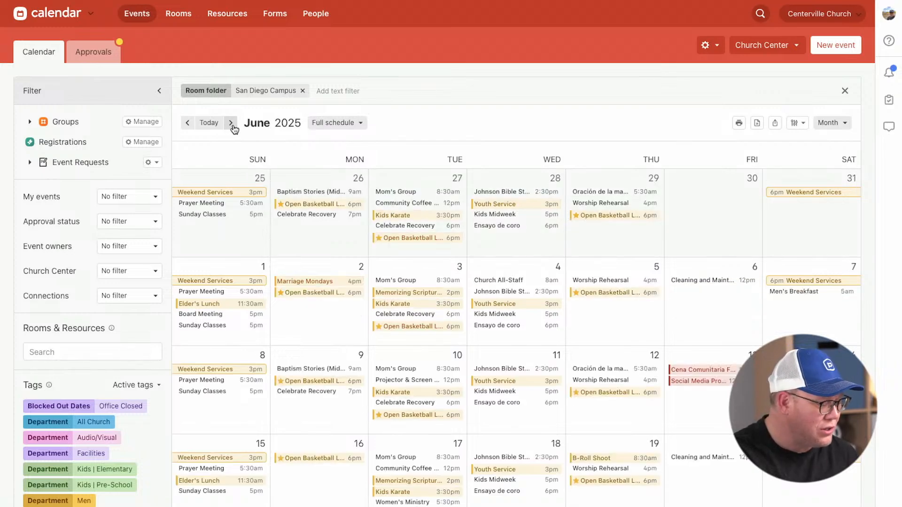
{"action": "scroll", "coordinate": [563, 160], "scroll_direction": "down", "scroll_amount": 1}
{"action": "scroll", "coordinate": [563, 157], "scroll_direction": "down", "scroll_amount": 3}
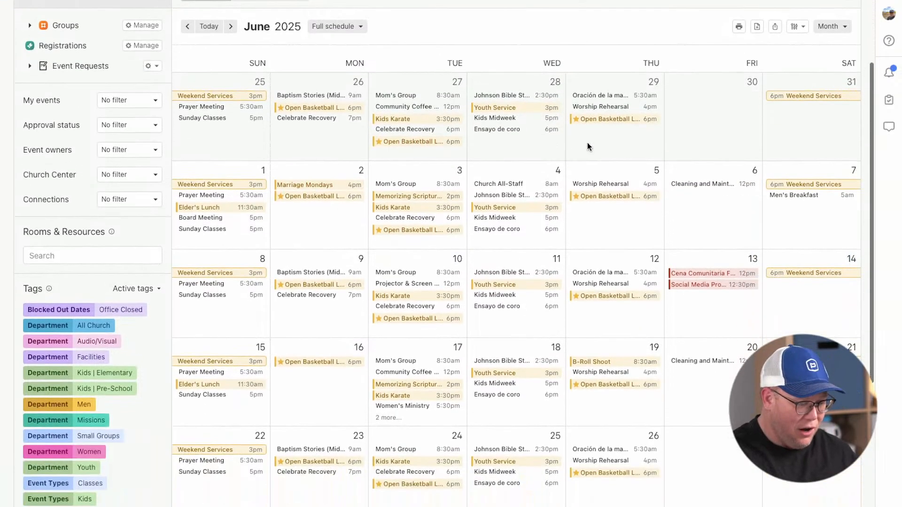
{"action": "scroll", "coordinate": [824, 222], "scroll_direction": "down", "scroll_amount": 3}
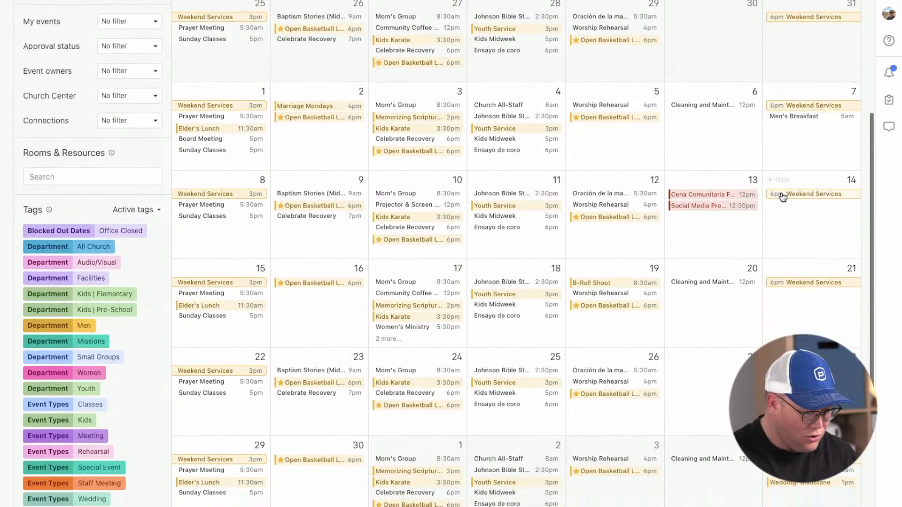
{"action": "scroll", "coordinate": [782, 213], "scroll_direction": "down", "scroll_amount": 1}
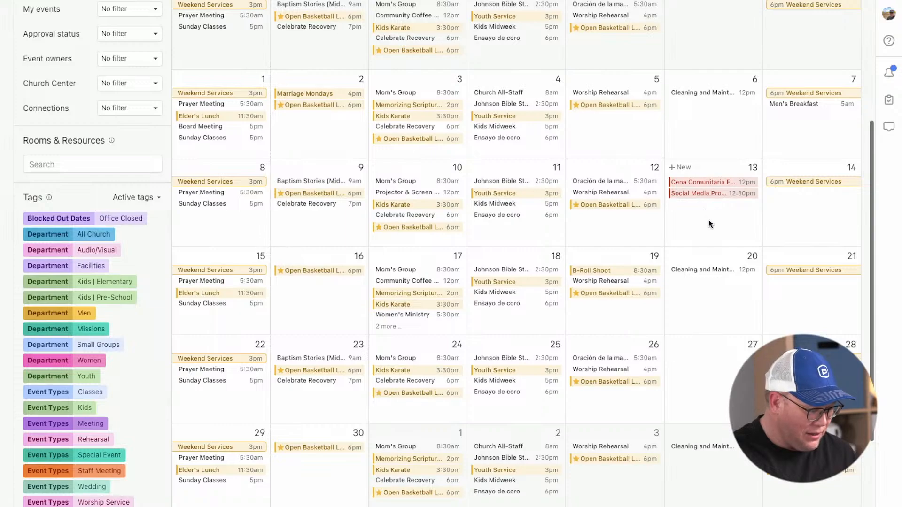
{"action": "scroll", "coordinate": [710, 222], "scroll_direction": "down", "scroll_amount": 2}
{"action": "scroll", "coordinate": [710, 222], "scroll_direction": "up", "scroll_amount": 1}
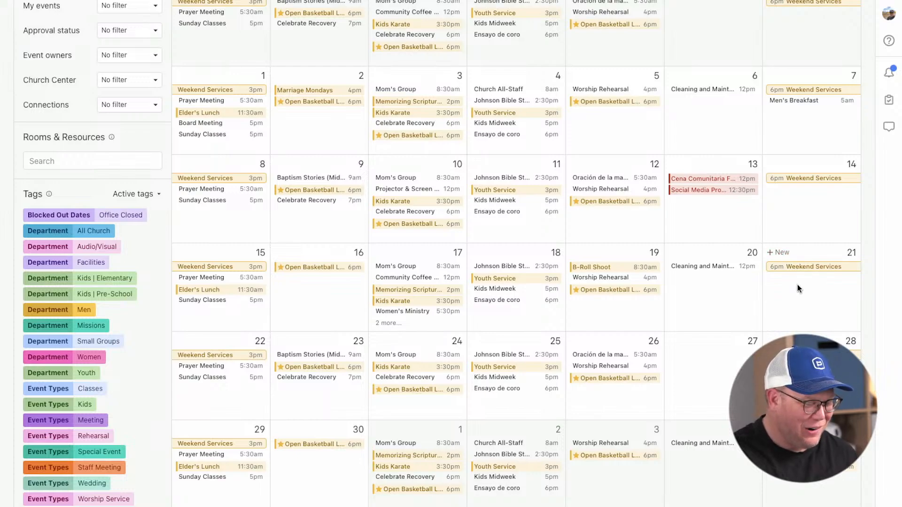
Step: Start a new event on June 21, 2025 named Summer Celebration, and set its start time to 10:00am
{"action": "left_click", "coordinate": [781, 253]}
{"action": "type", "text": "Summer Celebration"}
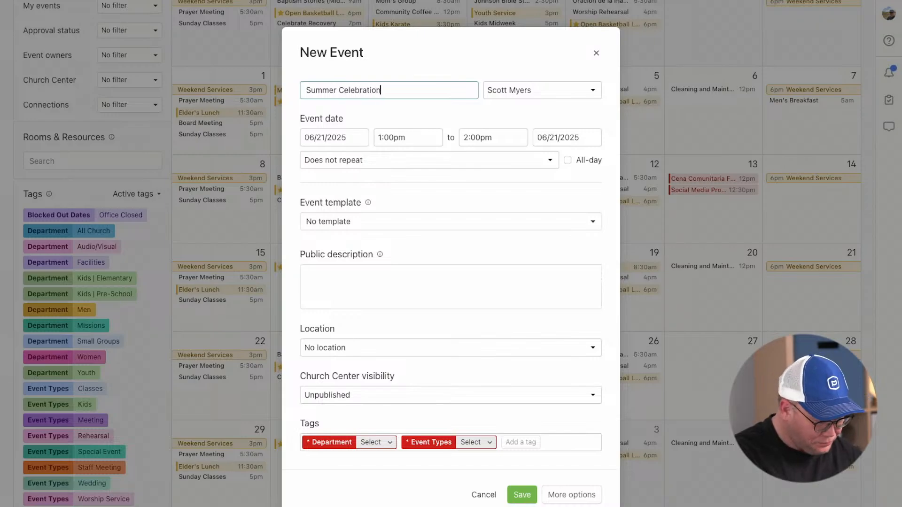
{"action": "left_click", "coordinate": [384, 137]}
{"action": "scroll", "coordinate": [385, 178], "scroll_direction": "up", "scroll_amount": 3}
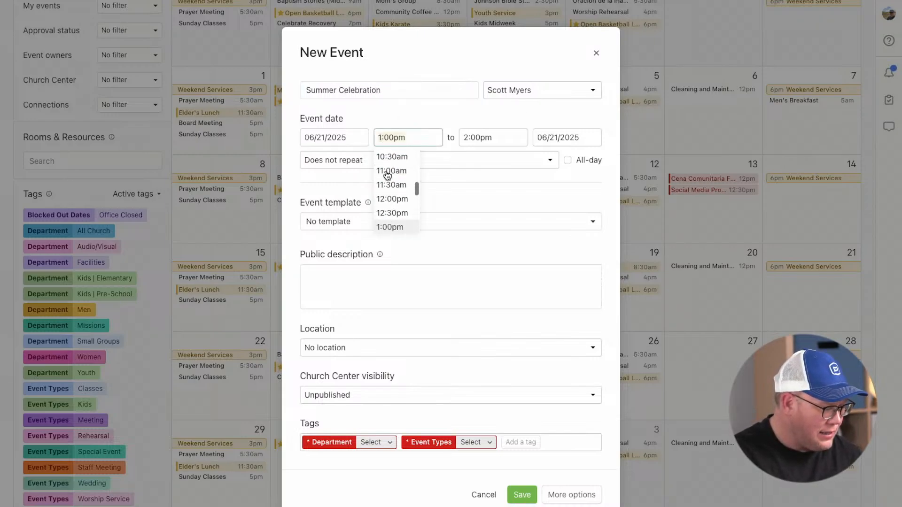
{"action": "left_click", "coordinate": [391, 175]}
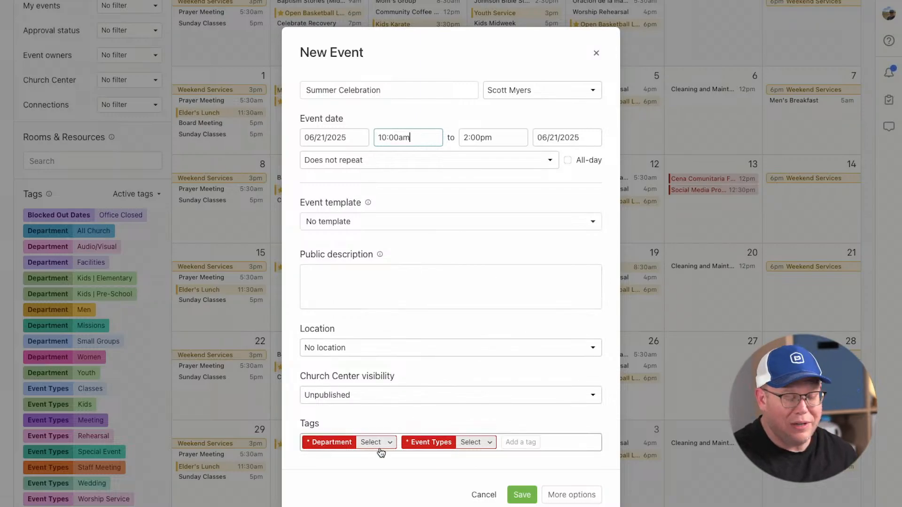
Step: Apply the Children's Ministry Event template to the new event and open its full set of options
{"action": "left_click", "coordinate": [447, 231]}
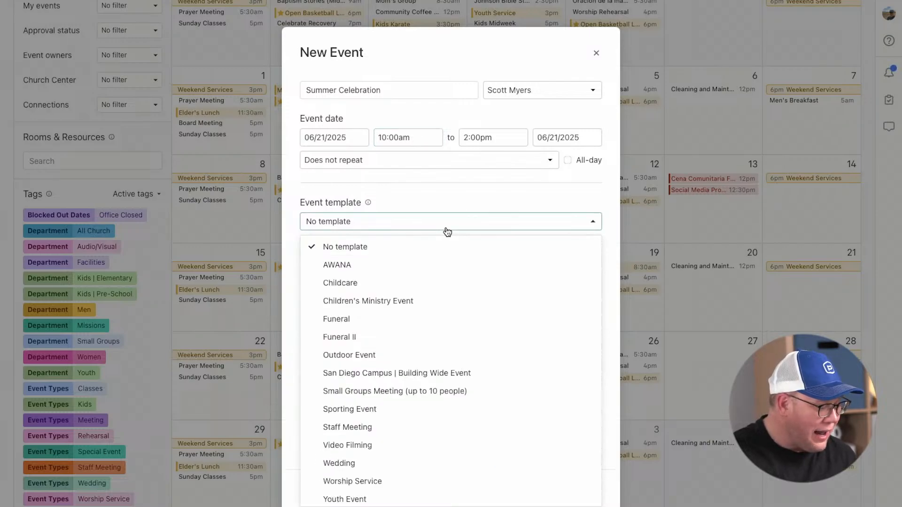
{"action": "left_click", "coordinate": [440, 304]}
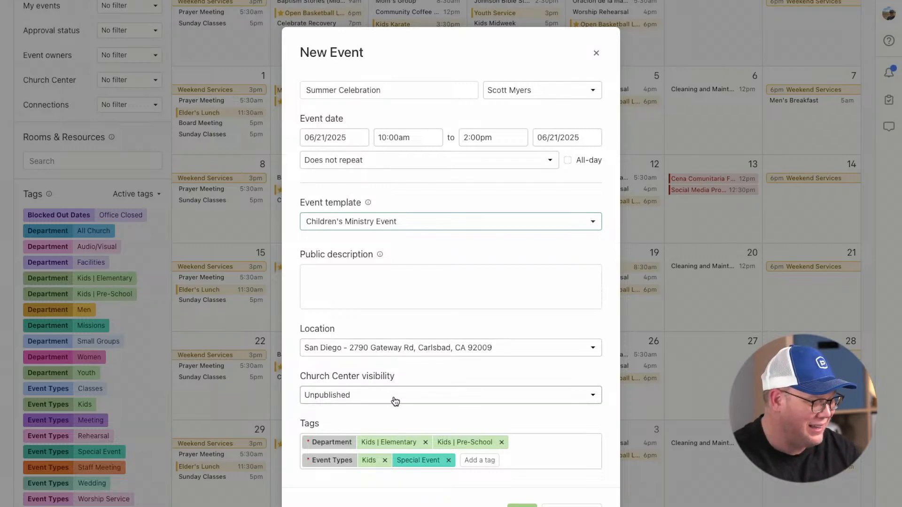
{"action": "scroll", "coordinate": [489, 407], "scroll_direction": "down", "scroll_amount": 2}
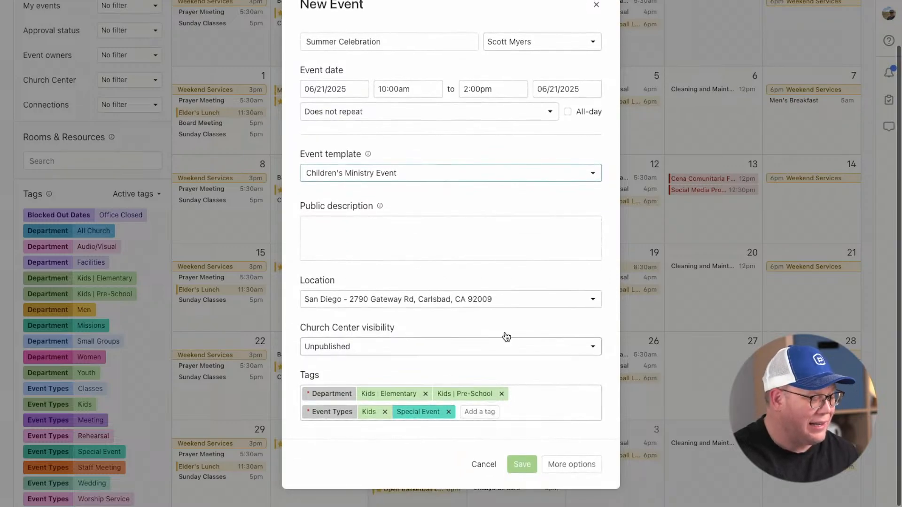
{"action": "left_click", "coordinate": [582, 465]}
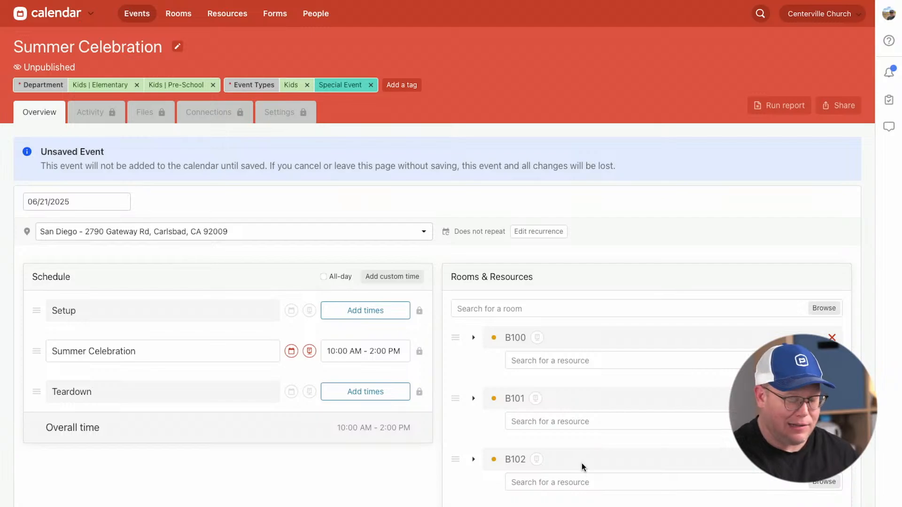
Step: Review the event's schedule and template rooms, and save it to create the Summer Celebration event
{"action": "scroll", "coordinate": [583, 467], "scroll_direction": "down", "scroll_amount": 4}
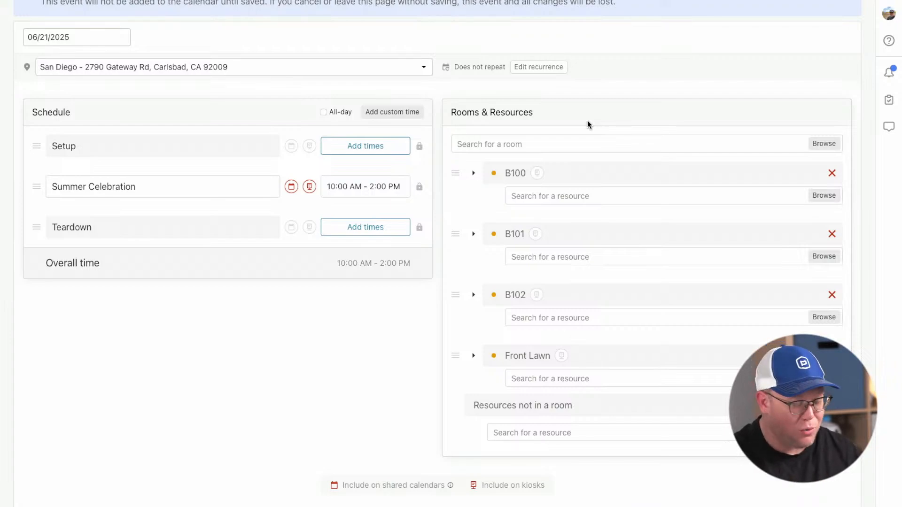
{"action": "scroll", "coordinate": [550, 144], "scroll_direction": "down", "scroll_amount": 1}
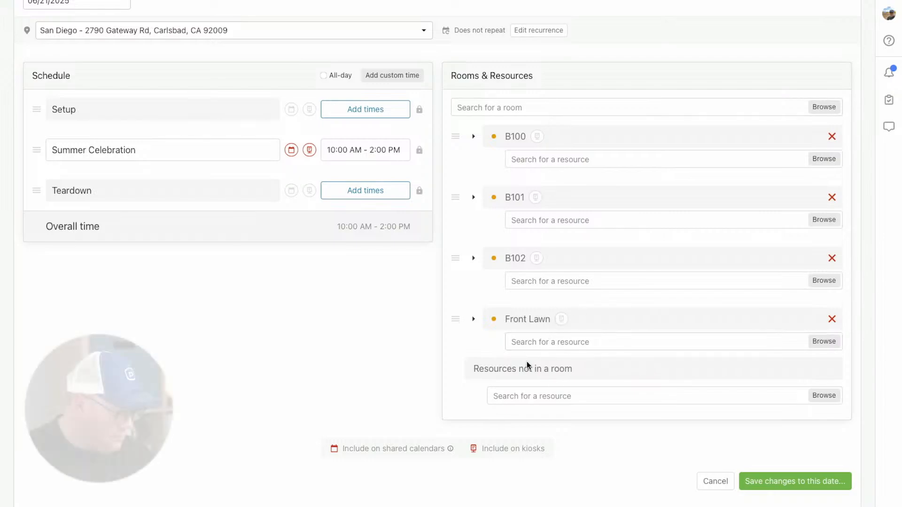
{"action": "left_click", "coordinate": [762, 483]}
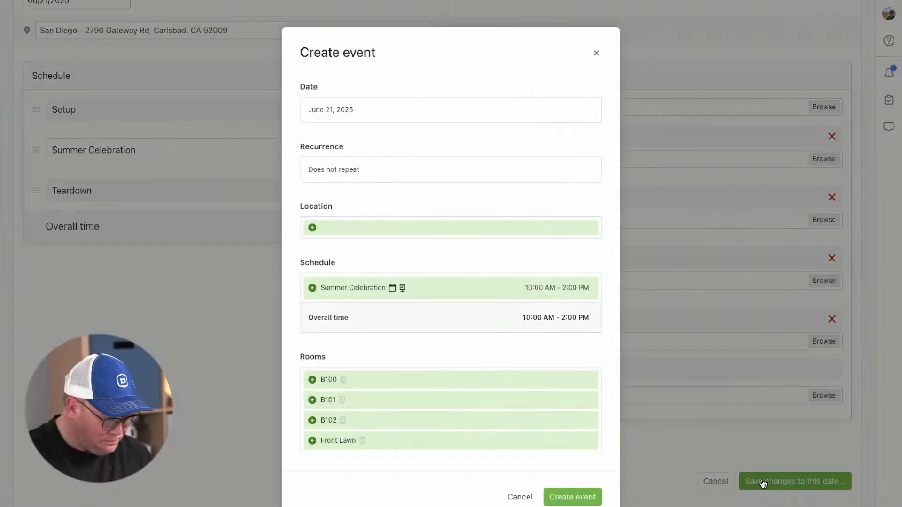
{"action": "scroll", "coordinate": [594, 435], "scroll_direction": "down", "scroll_amount": 1}
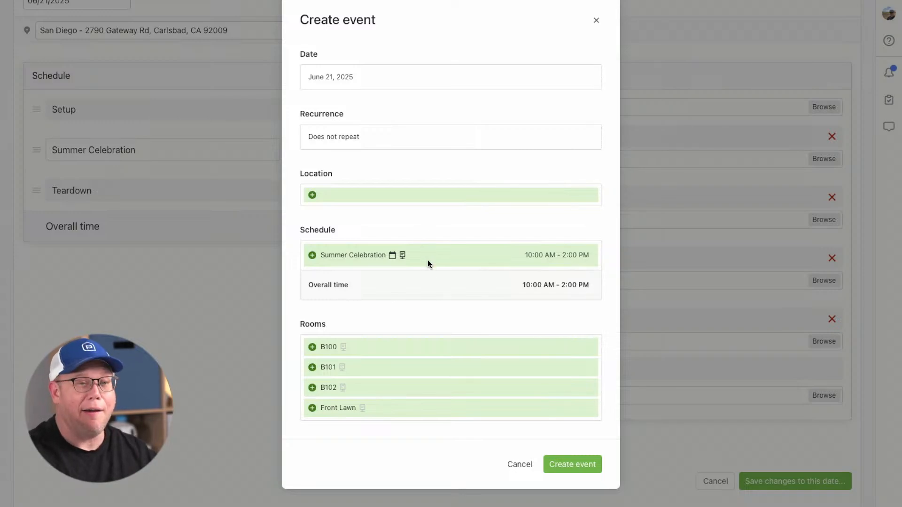
{"action": "left_click", "coordinate": [571, 464]}
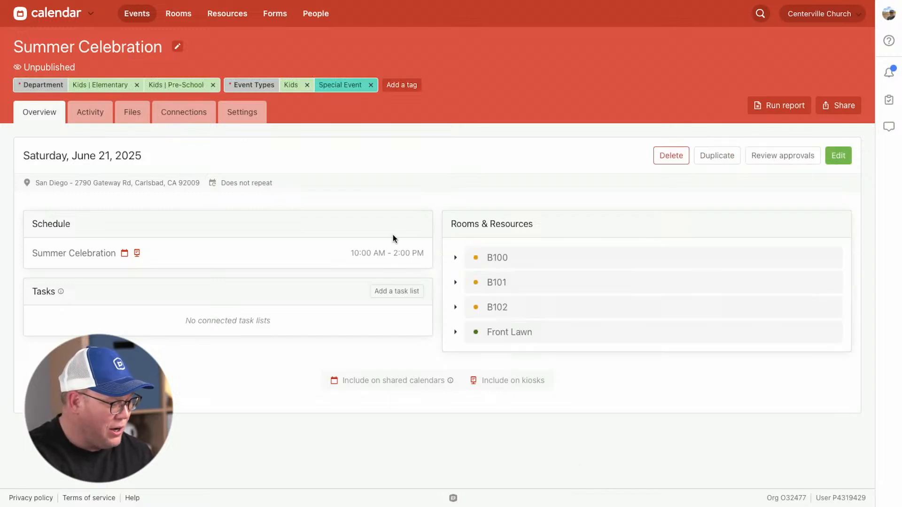
Step: Open the event's connections and connect the Summer Celebration signup from Registrations
{"action": "left_click", "coordinate": [178, 115]}
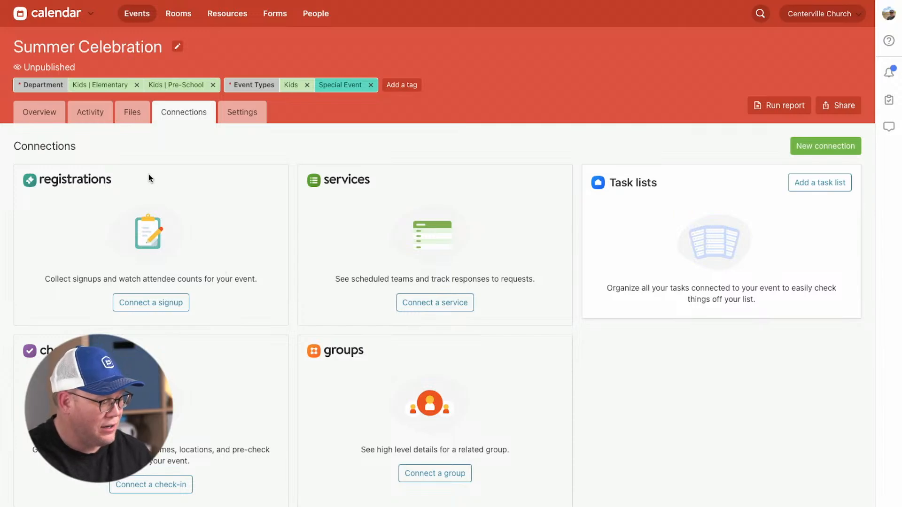
{"action": "left_click", "coordinate": [162, 308]}
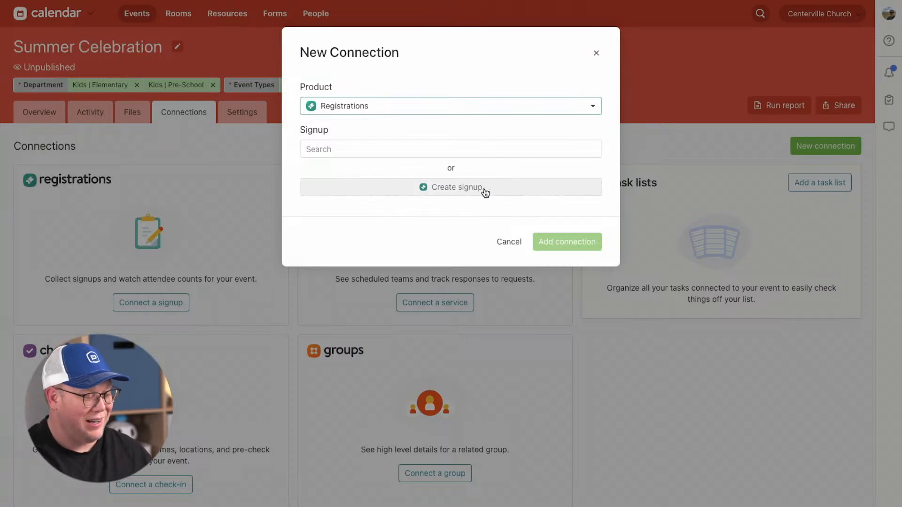
{"action": "left_click", "coordinate": [440, 150]}
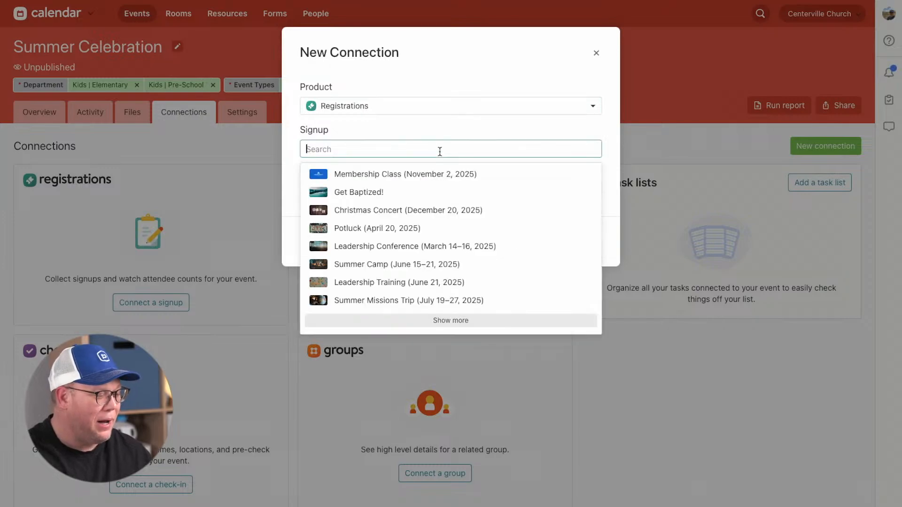
{"action": "type", "text": "summer"}
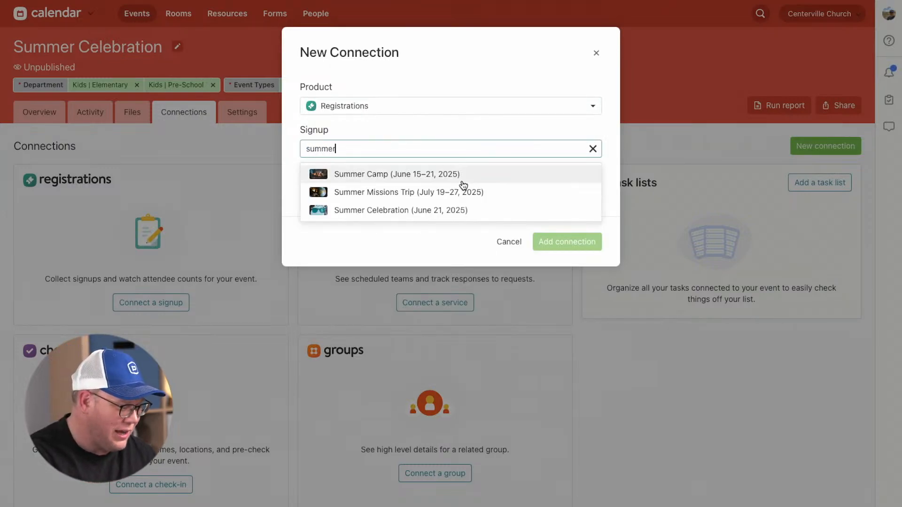
{"action": "left_click", "coordinate": [474, 209]}
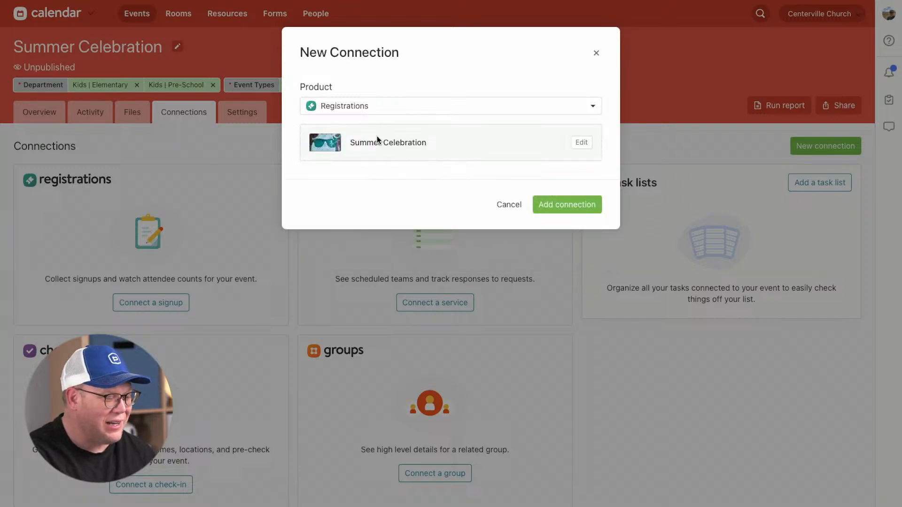
{"action": "left_click", "coordinate": [552, 209]}
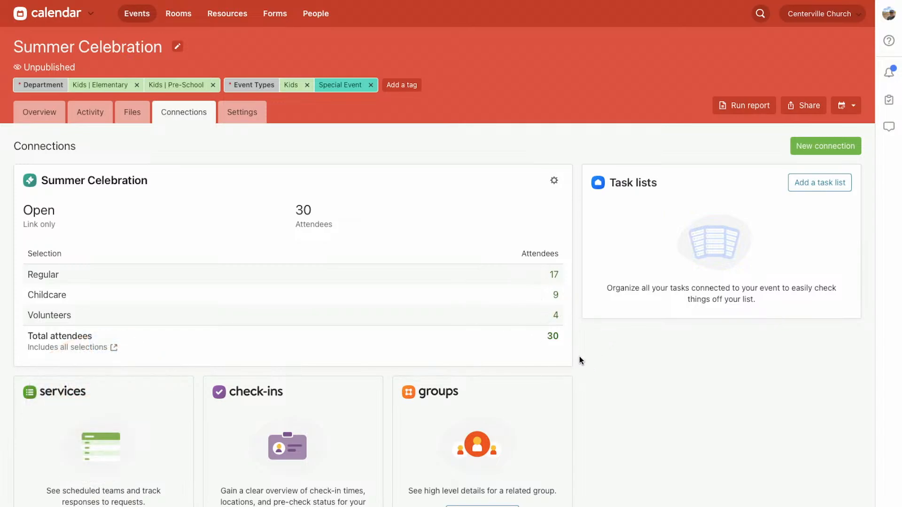
Step: Connect the Check-ins event Summer Celebration: All Assignments to the calendar event
{"action": "scroll", "coordinate": [559, 260], "scroll_direction": "down", "scroll_amount": 1}
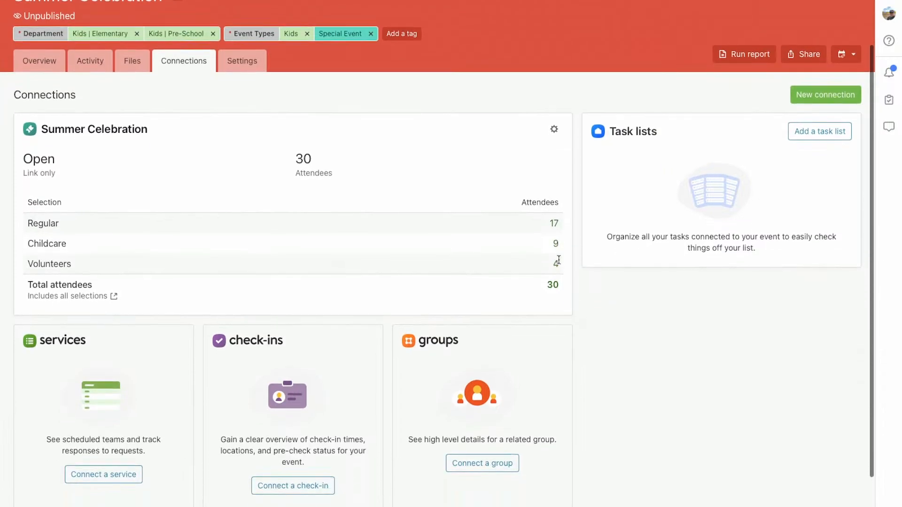
{"action": "scroll", "coordinate": [558, 259], "scroll_direction": "down", "scroll_amount": 1}
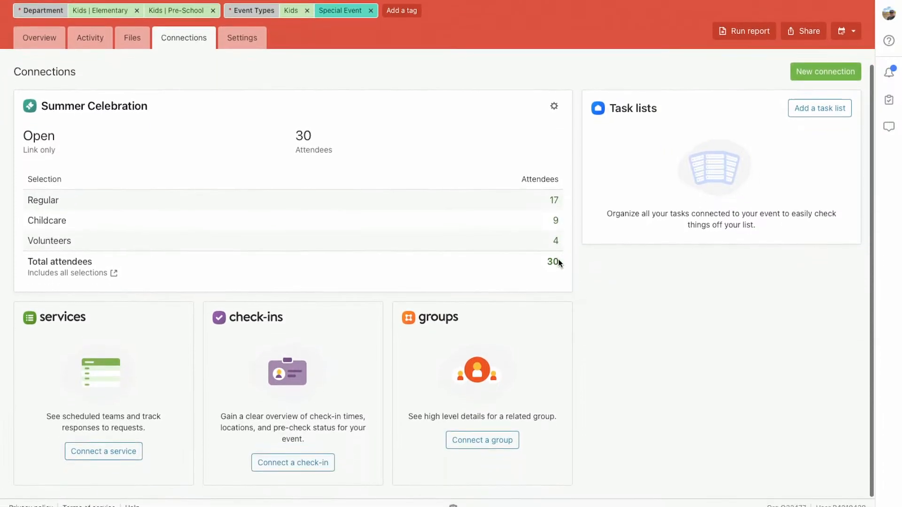
{"action": "left_click", "coordinate": [313, 460]}
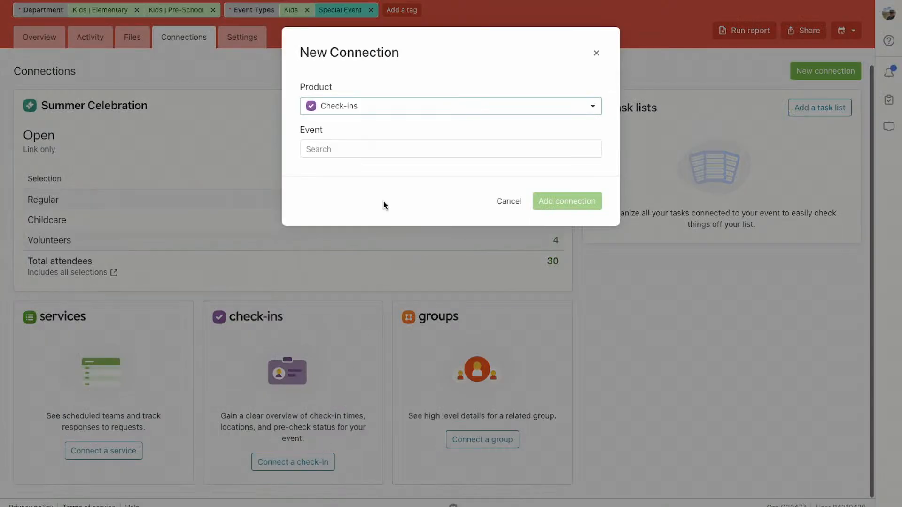
{"action": "left_click", "coordinate": [377, 153]}
{"action": "type", "text": "summer"}
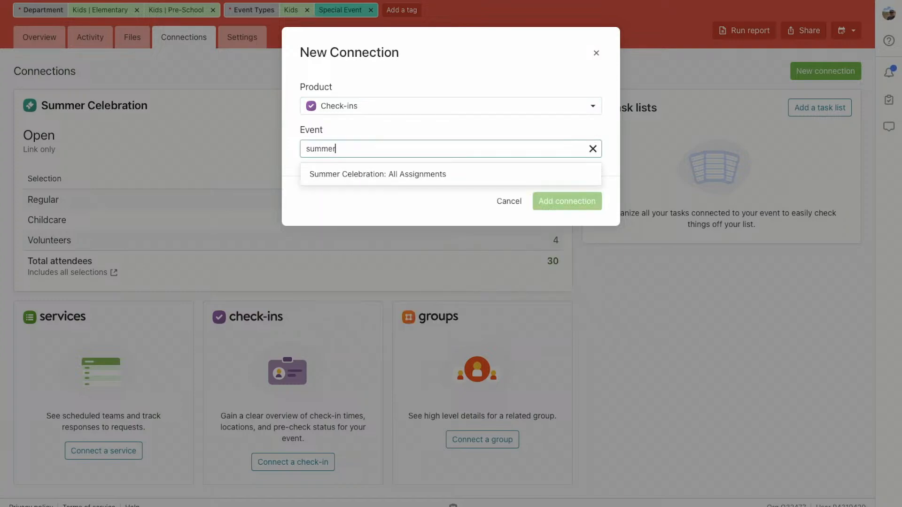
{"action": "left_click", "coordinate": [403, 174]}
{"action": "left_click", "coordinate": [581, 206]}
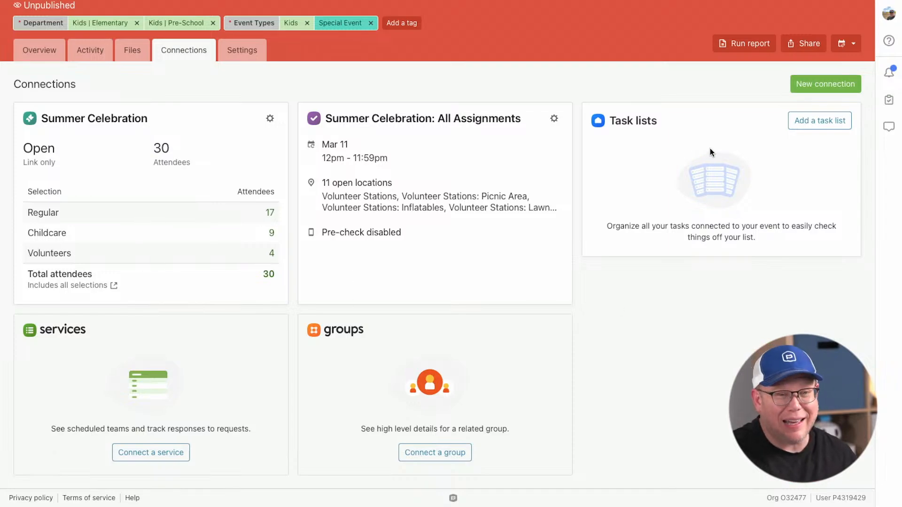
Step: Connect the active Summer Celebration 25 task list to the calendar event
{"action": "left_click", "coordinate": [807, 125]}
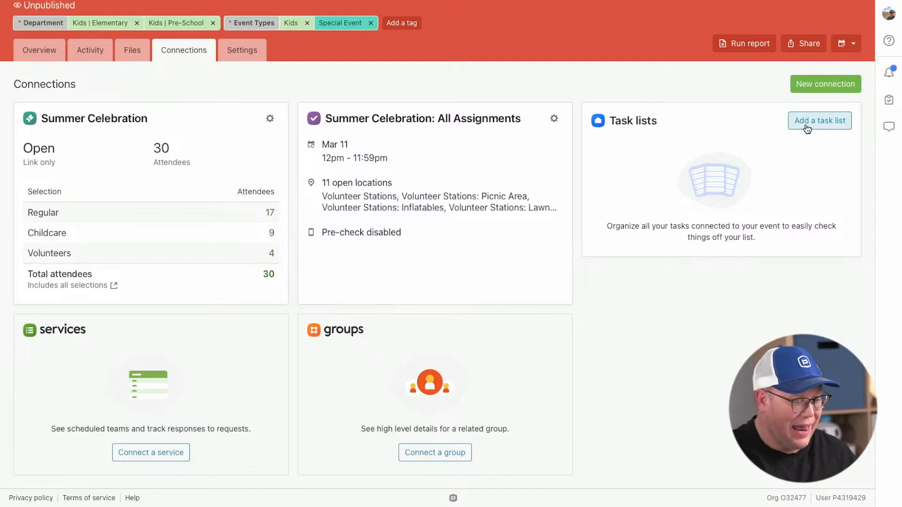
{"action": "left_click", "coordinate": [554, 146]}
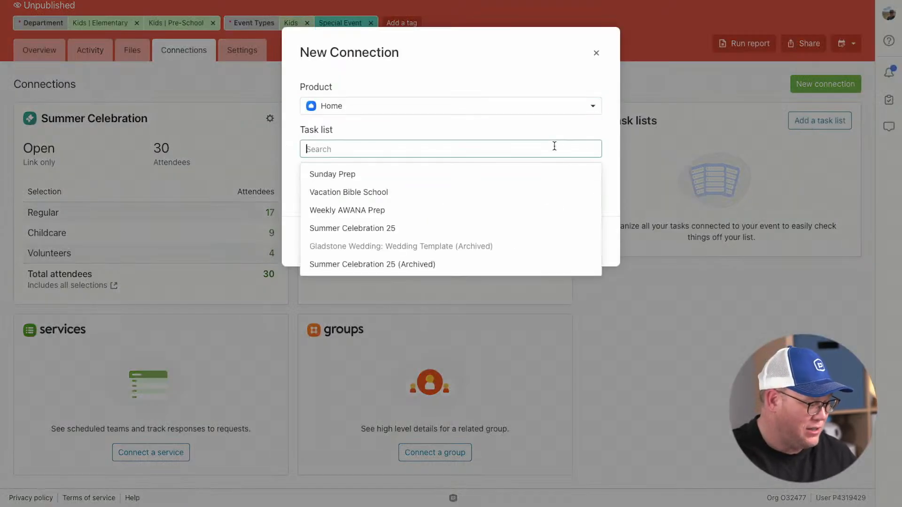
{"action": "type", "text": "summe"}
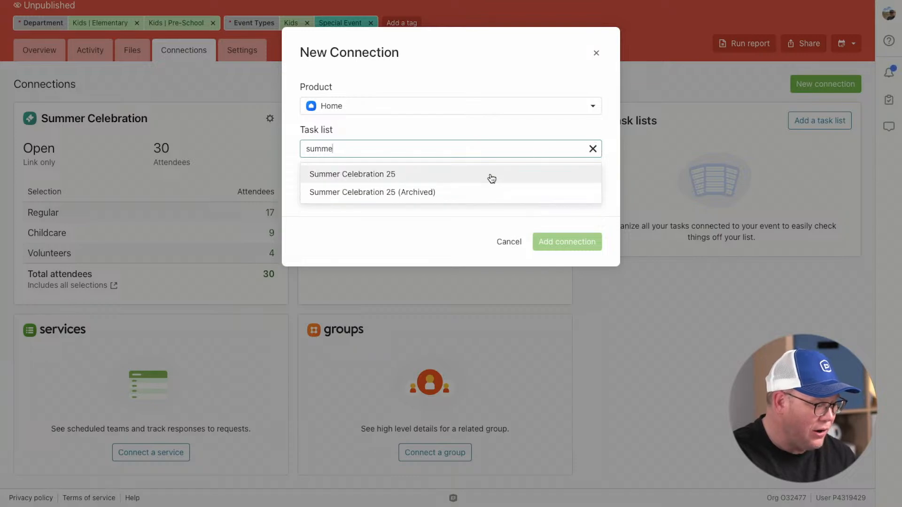
{"action": "left_click", "coordinate": [487, 178]}
{"action": "left_click", "coordinate": [570, 207]}
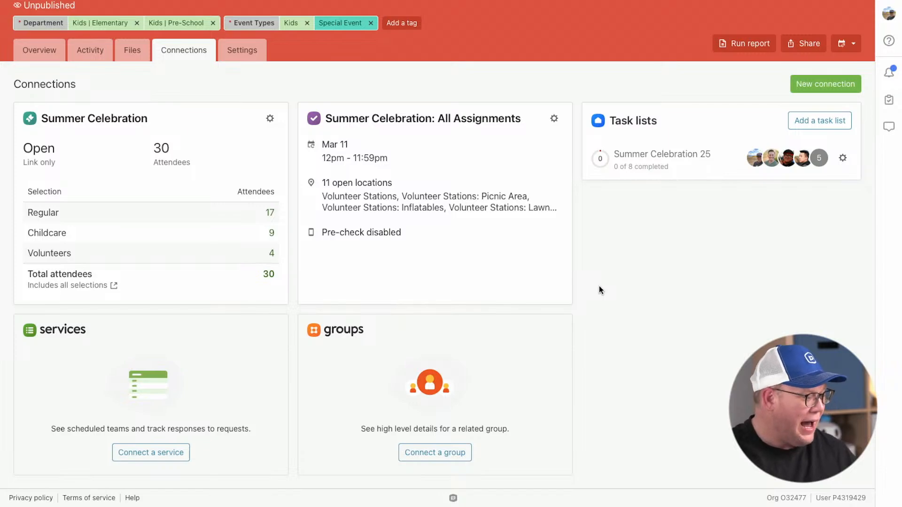
Step: Open the connected Summer Celebration signup in Registrations and bring up the selection types in its configuration
{"action": "scroll", "coordinate": [599, 286], "scroll_direction": "up", "scroll_amount": 2}
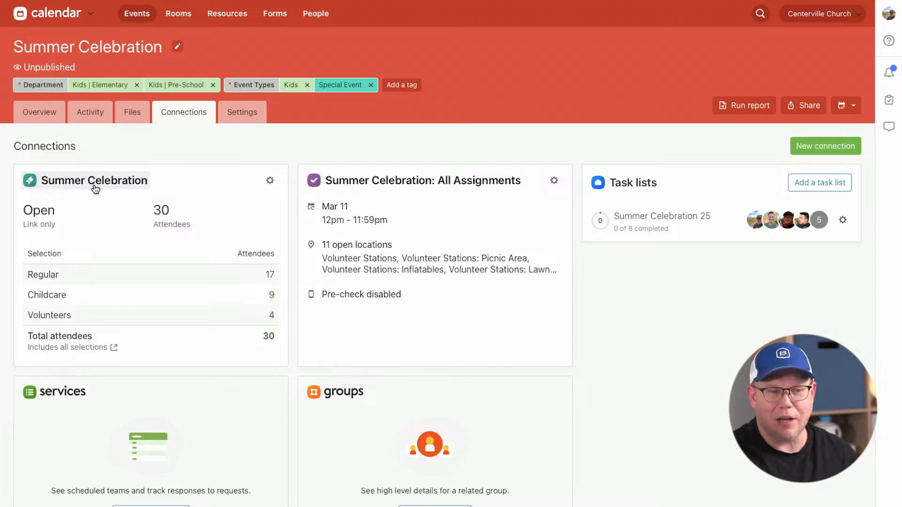
{"action": "left_click", "coordinate": [77, 187]}
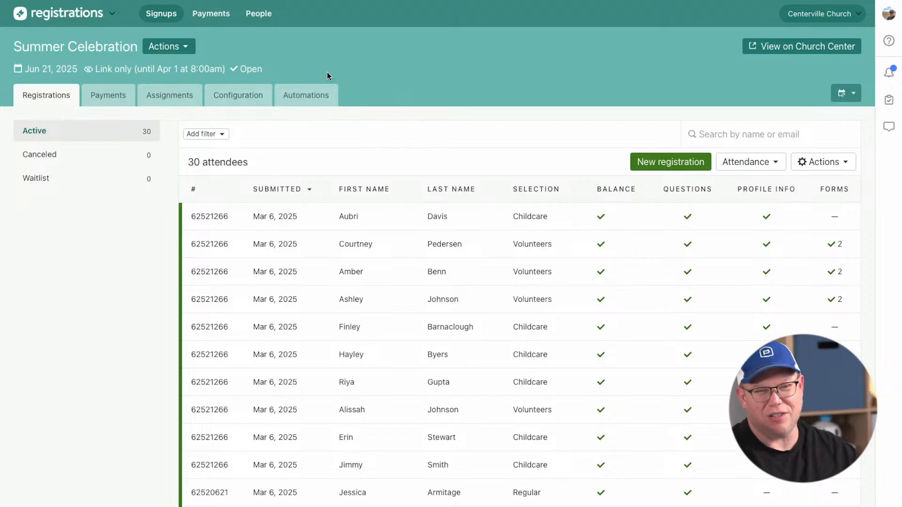
{"action": "left_click", "coordinate": [261, 99]}
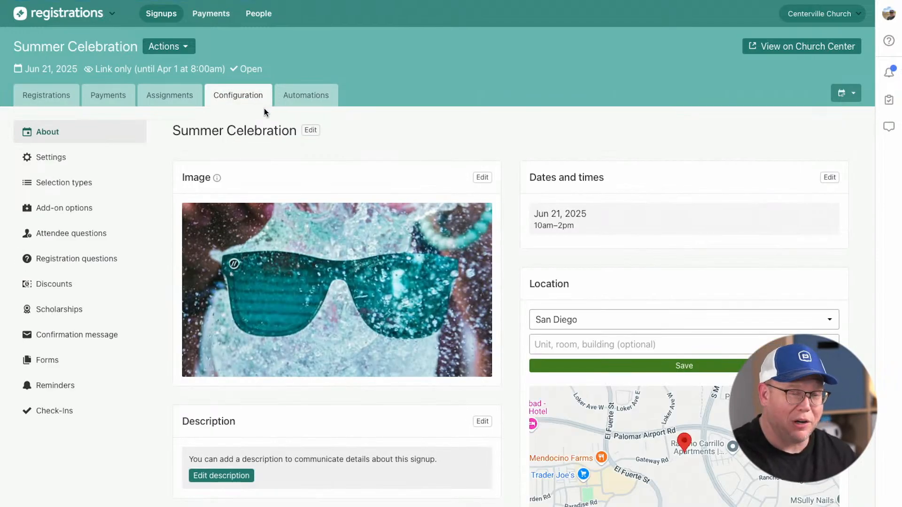
{"action": "left_click", "coordinate": [73, 185]}
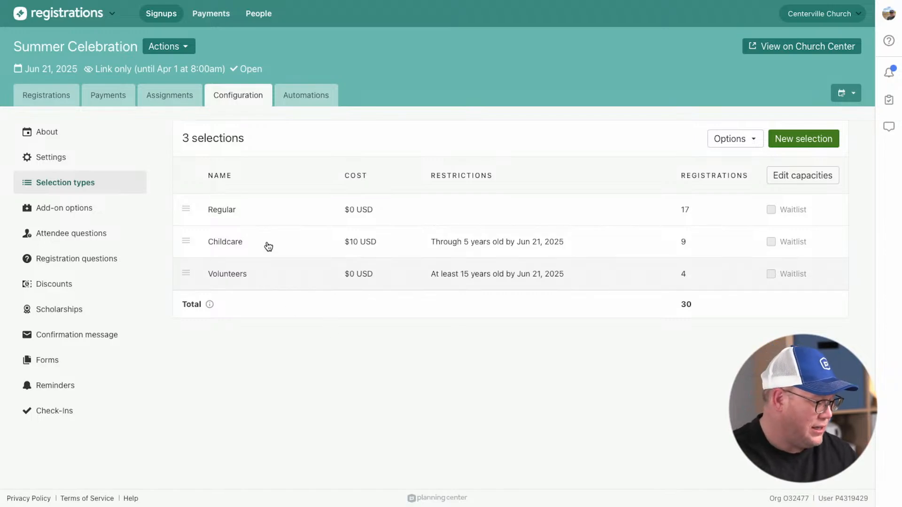
Step: Open the Childcare selection and examine its availability restrictions, age or grade choices, and personal information to collect
{"action": "left_click", "coordinate": [287, 245]}
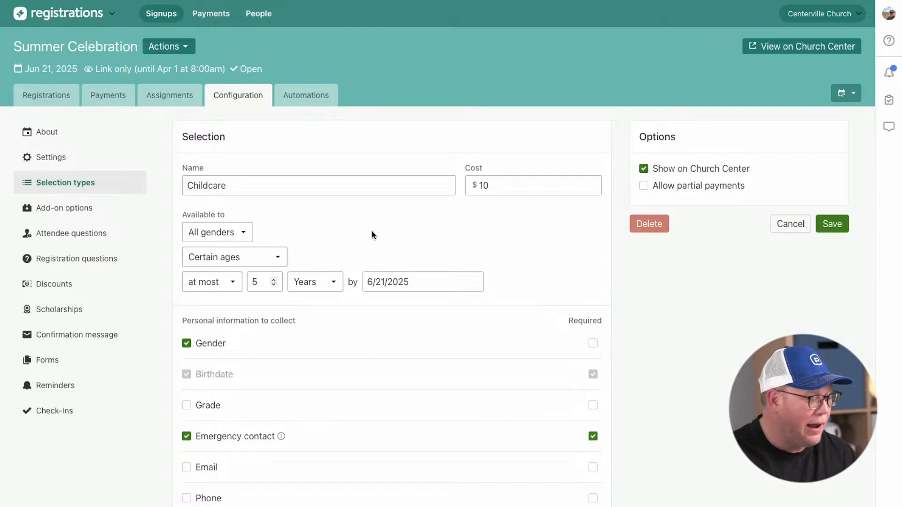
{"action": "scroll", "coordinate": [373, 235], "scroll_direction": "down", "scroll_amount": 3}
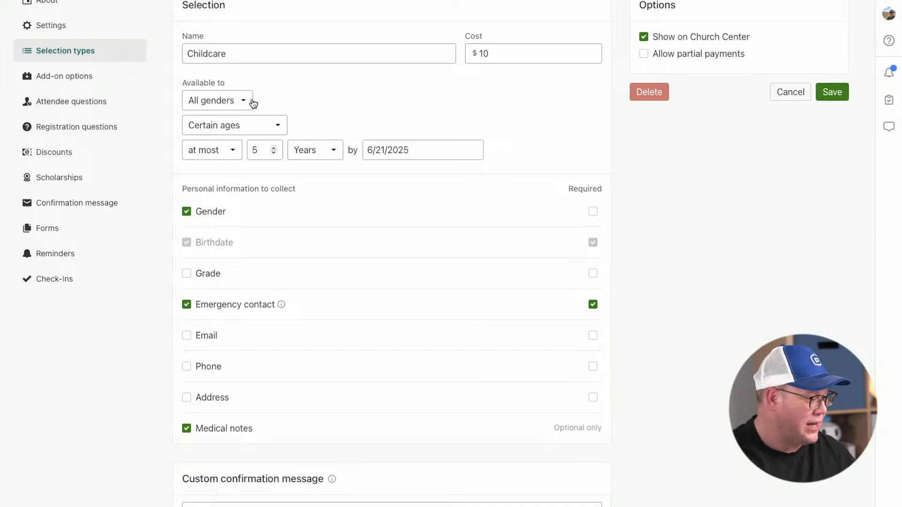
{"action": "left_click", "coordinate": [274, 124]}
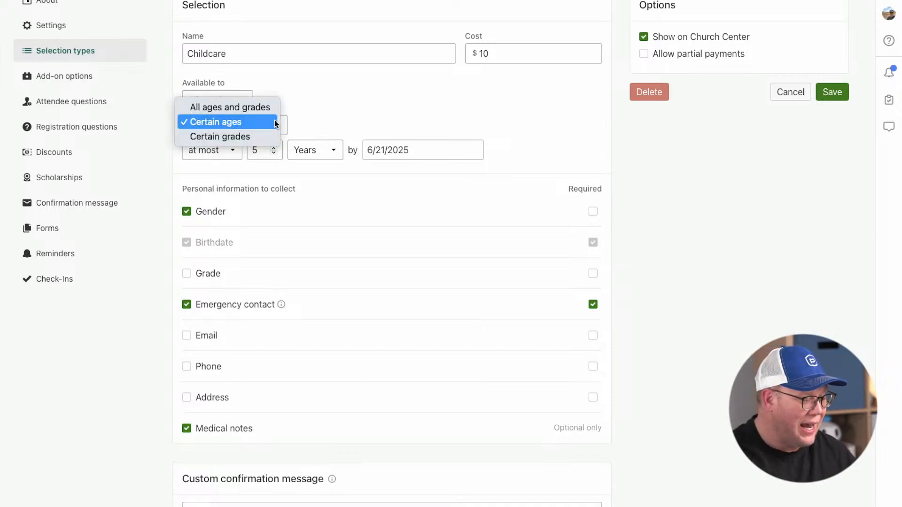
{"action": "left_click", "coordinate": [330, 119]}
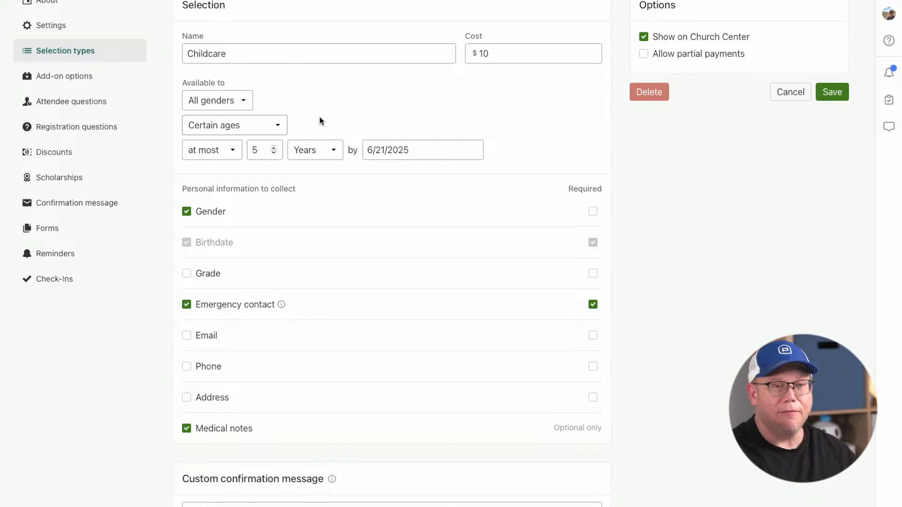
Step: Review which personal details the Childcare selection collects from attendees and which of them are required
{"action": "scroll", "coordinate": [319, 119], "scroll_direction": "up", "scroll_amount": 1}
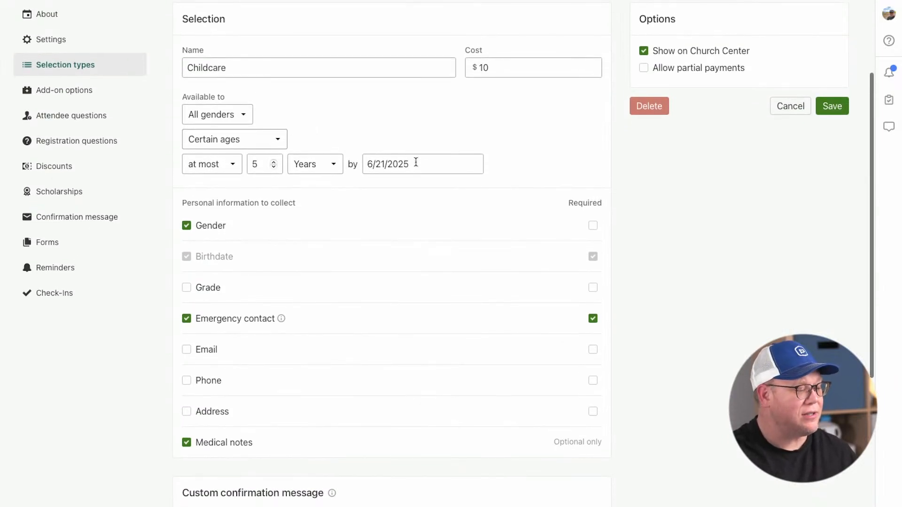
{"action": "scroll", "coordinate": [371, 123], "scroll_direction": "down", "scroll_amount": 2}
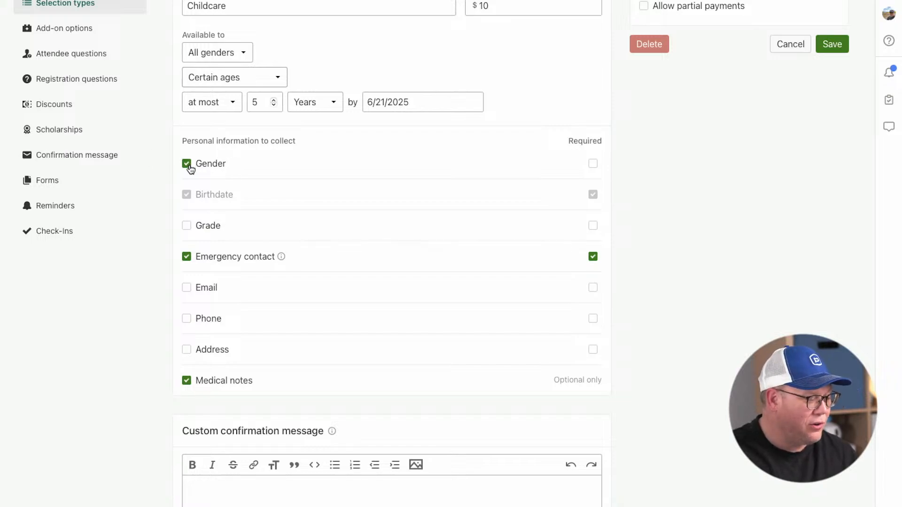
{"action": "scroll", "coordinate": [189, 167], "scroll_direction": "up", "scroll_amount": 2}
{"action": "scroll", "coordinate": [193, 169], "scroll_direction": "down", "scroll_amount": 1}
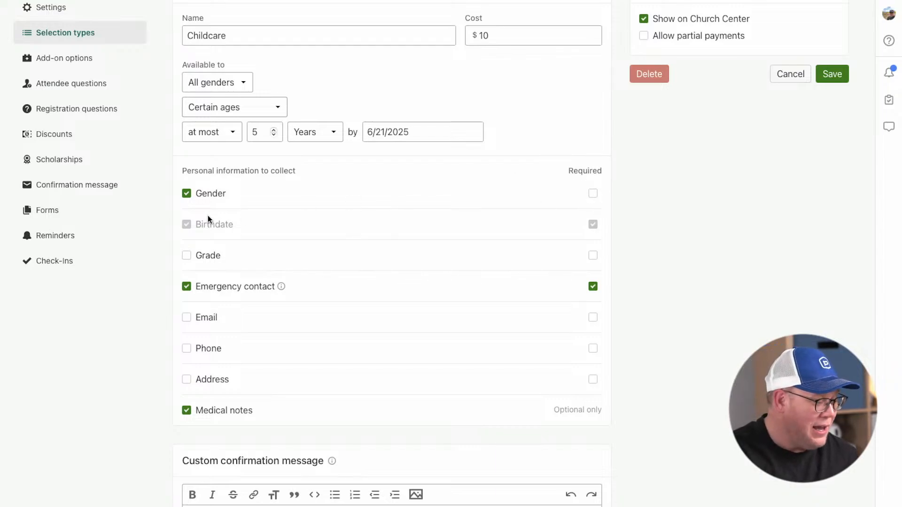
{"action": "mouse_move", "coordinate": [193, 227]}
{"action": "scroll", "coordinate": [196, 228], "scroll_direction": "up", "scroll_amount": 1}
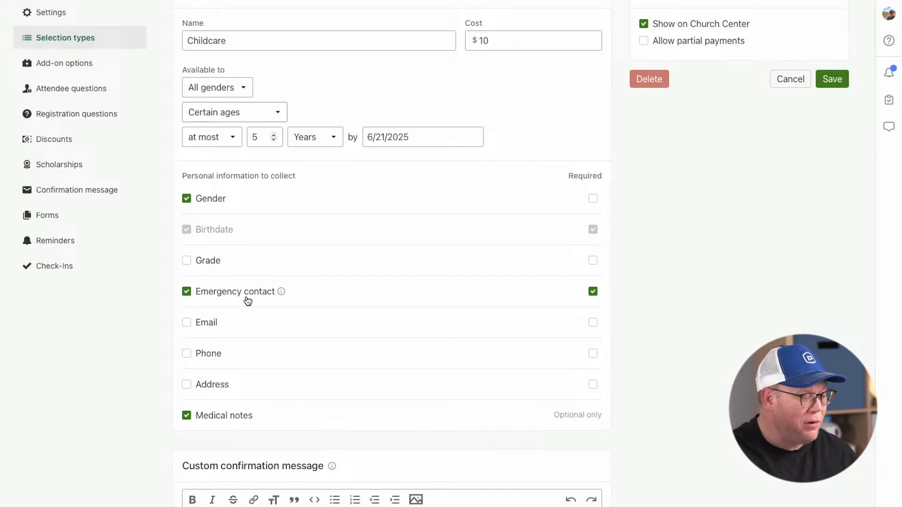
{"action": "scroll", "coordinate": [355, 293], "scroll_direction": "down", "scroll_amount": 1}
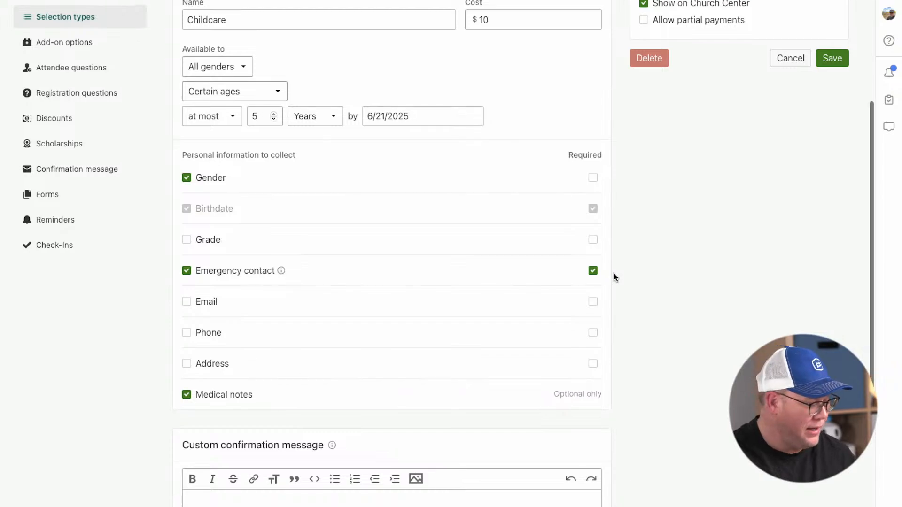
{"action": "scroll", "coordinate": [290, 349], "scroll_direction": "down", "scroll_amount": 1}
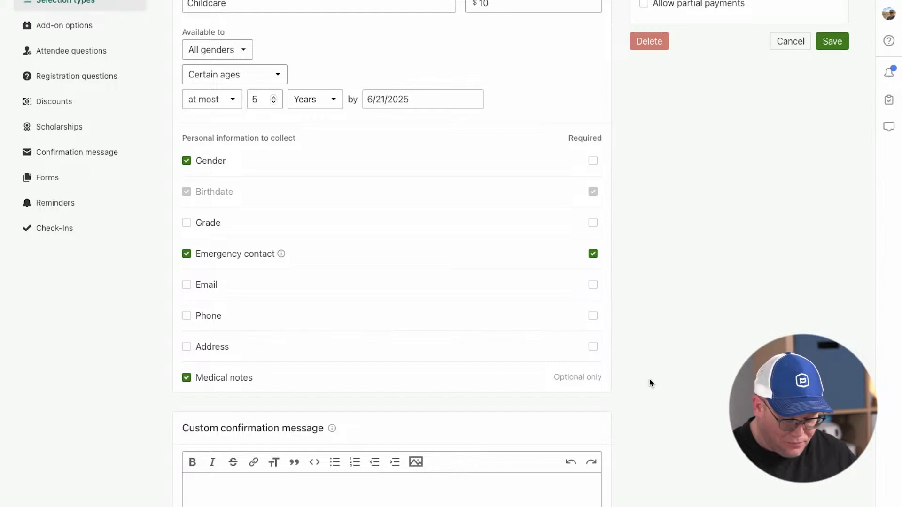
{"action": "scroll", "coordinate": [649, 378], "scroll_direction": "up", "scroll_amount": 1}
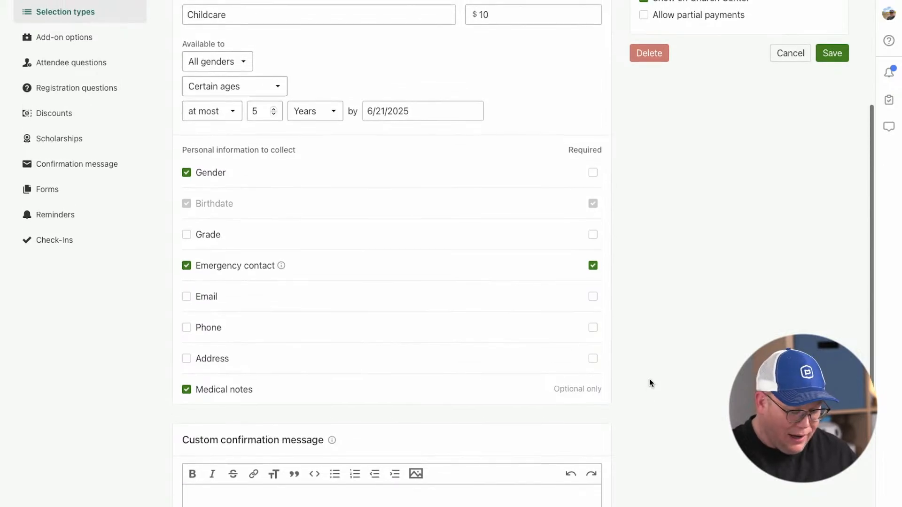
{"action": "scroll", "coordinate": [649, 380], "scroll_direction": "up", "scroll_amount": 3}
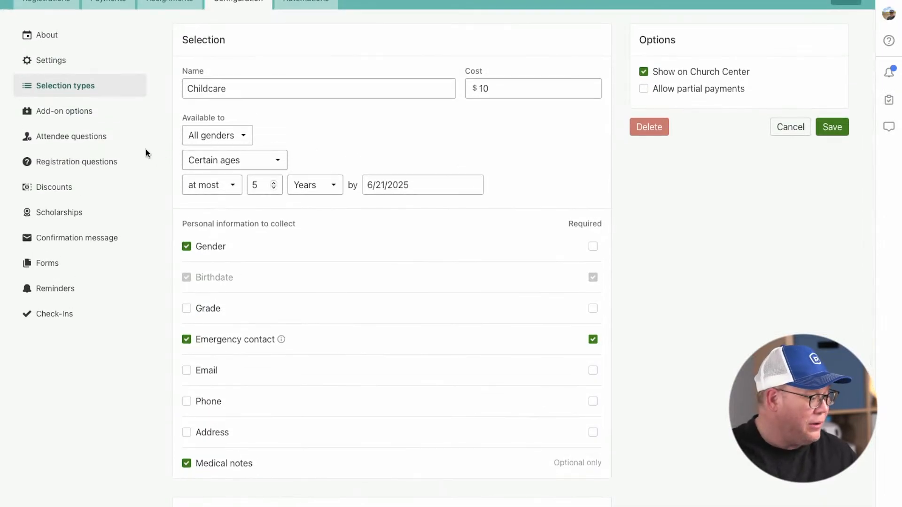
Step: Look through the signup's add-on options, attendee questions, registration questions, discounts and scholarships
{"action": "left_click", "coordinate": [64, 115]}
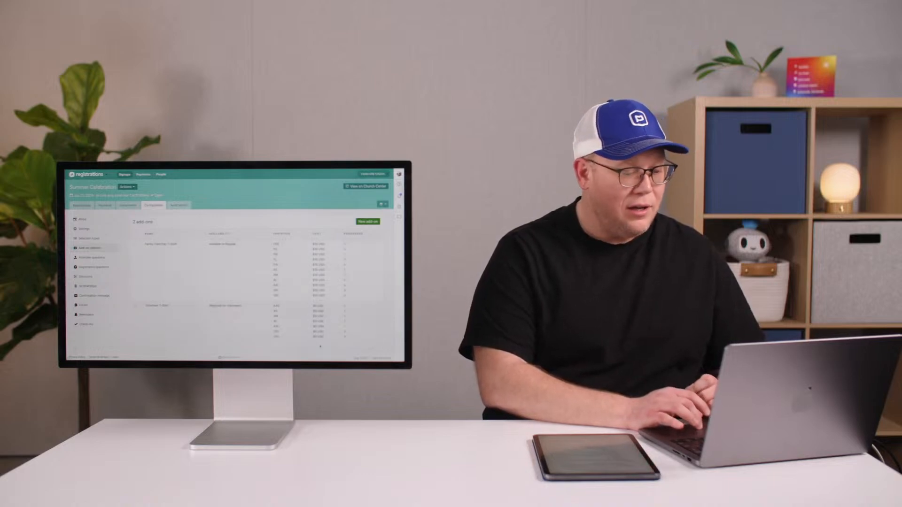
{"action": "left_click", "coordinate": [91, 258]}
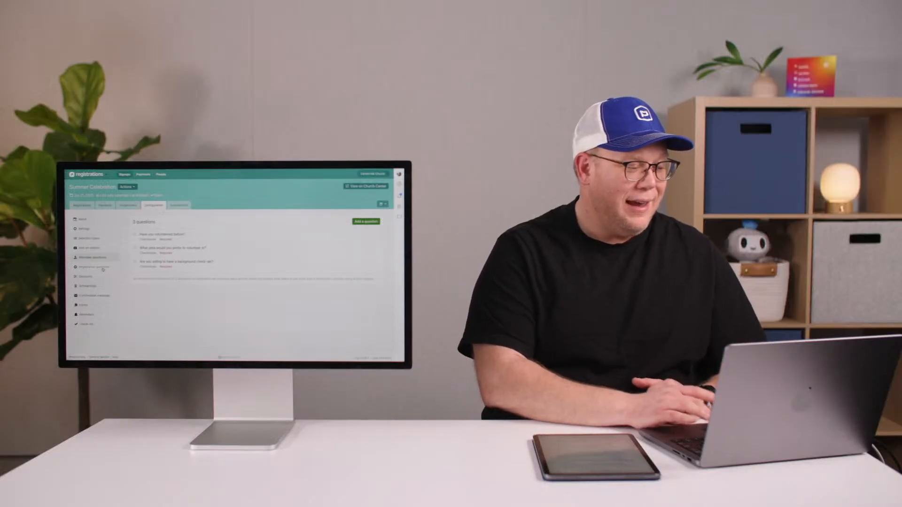
{"action": "left_click", "coordinate": [103, 267]}
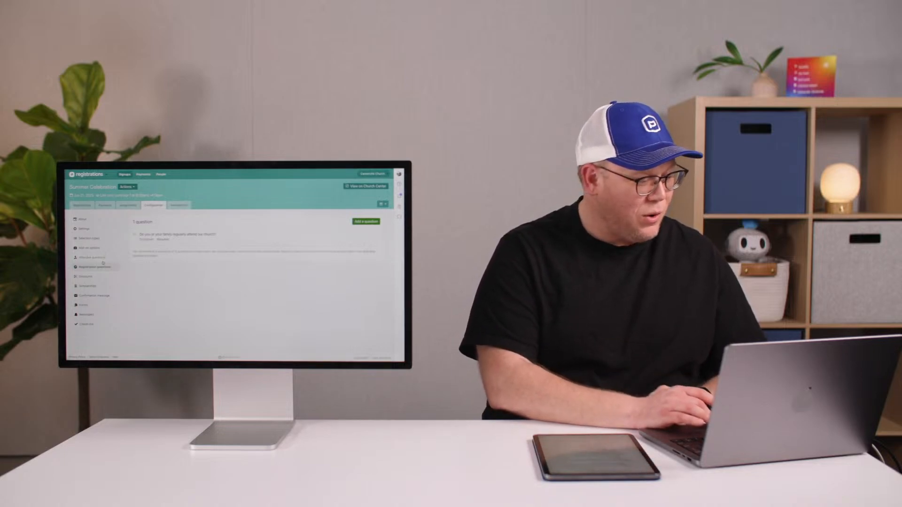
{"action": "left_click", "coordinate": [100, 278]}
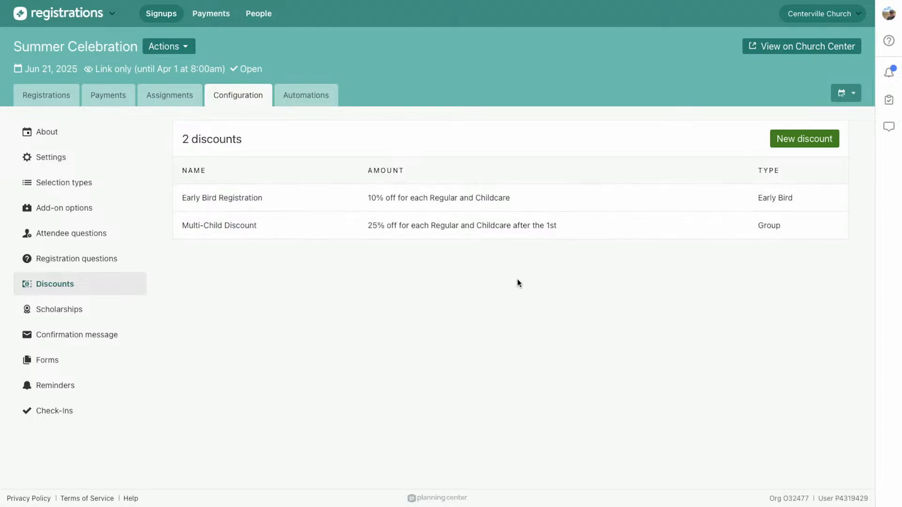
{"action": "left_click", "coordinate": [73, 317]}
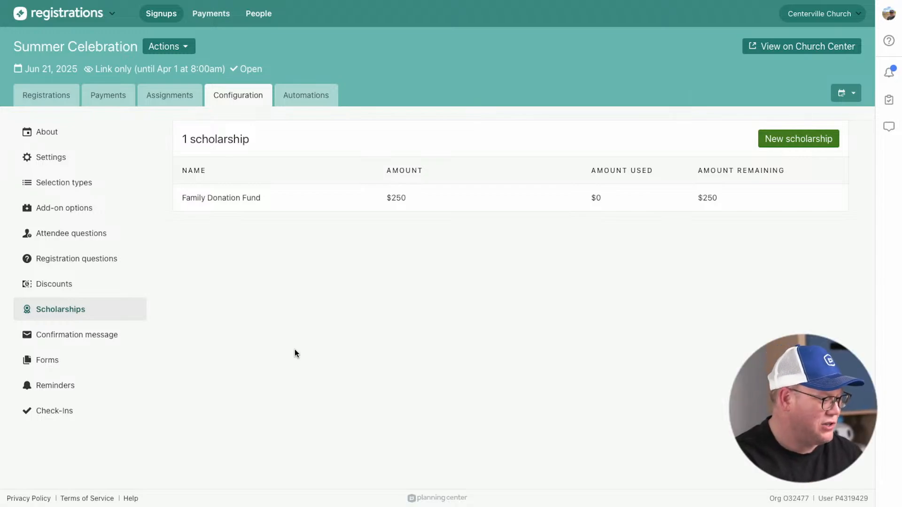
Step: Examine the signup's settings for Church Center availability, registration status, payments and support contact
{"action": "left_click", "coordinate": [73, 163]}
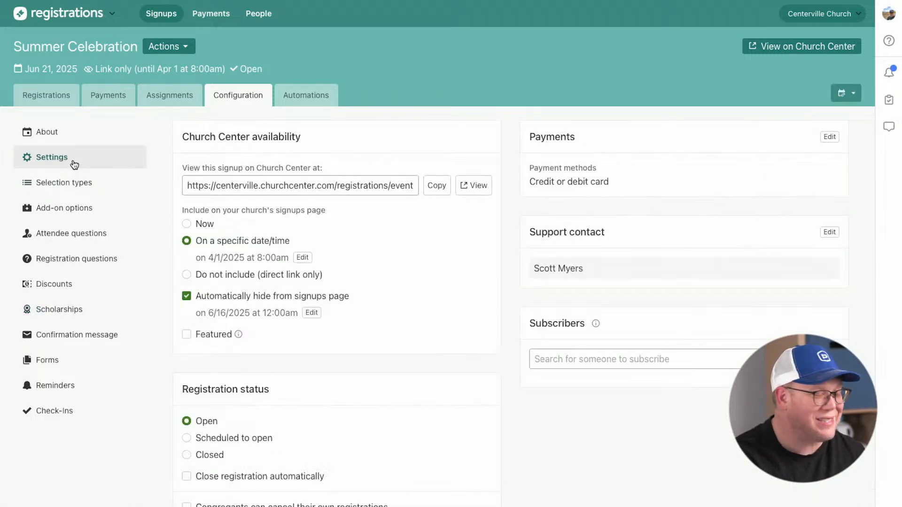
{"action": "scroll", "coordinate": [400, 326], "scroll_direction": "down", "scroll_amount": 1}
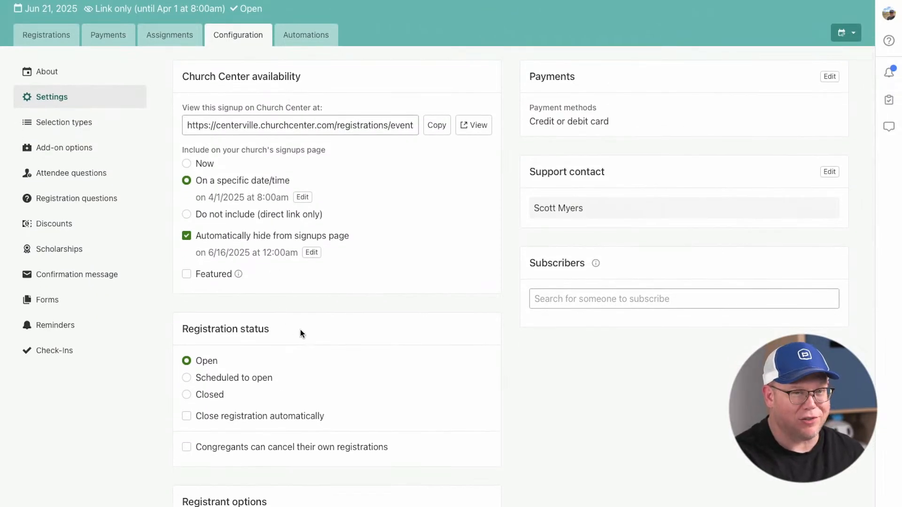
{"action": "scroll", "coordinate": [300, 329], "scroll_direction": "down", "scroll_amount": 1}
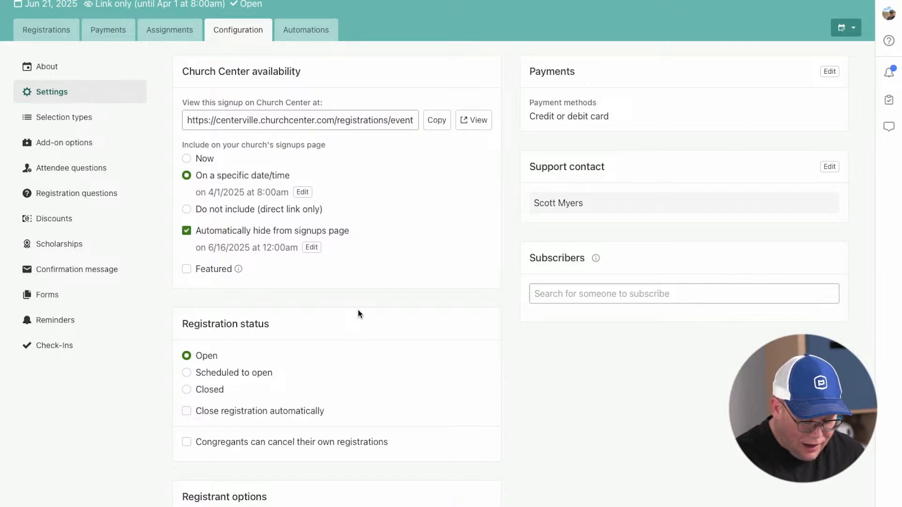
{"action": "scroll", "coordinate": [402, 277], "scroll_direction": "up", "scroll_amount": 2}
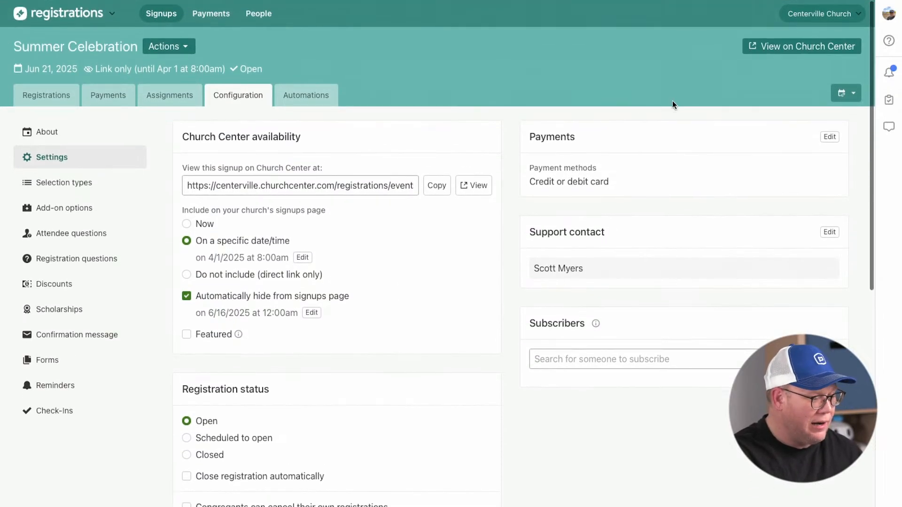
Step: View the Summer Celebration signup on Church Center, check the submitted registration's attendee details and payment summary, and close that page
{"action": "left_click", "coordinate": [766, 47]}
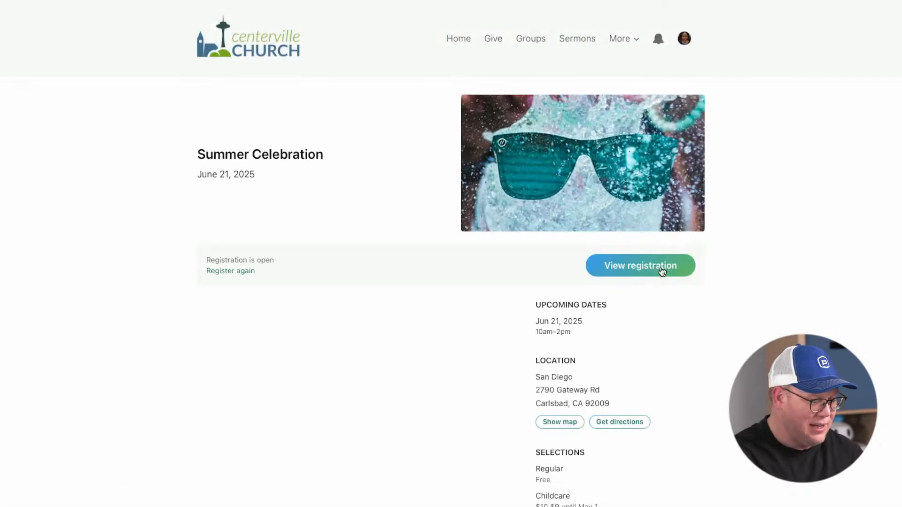
{"action": "scroll", "coordinate": [628, 303], "scroll_direction": "down", "scroll_amount": 2}
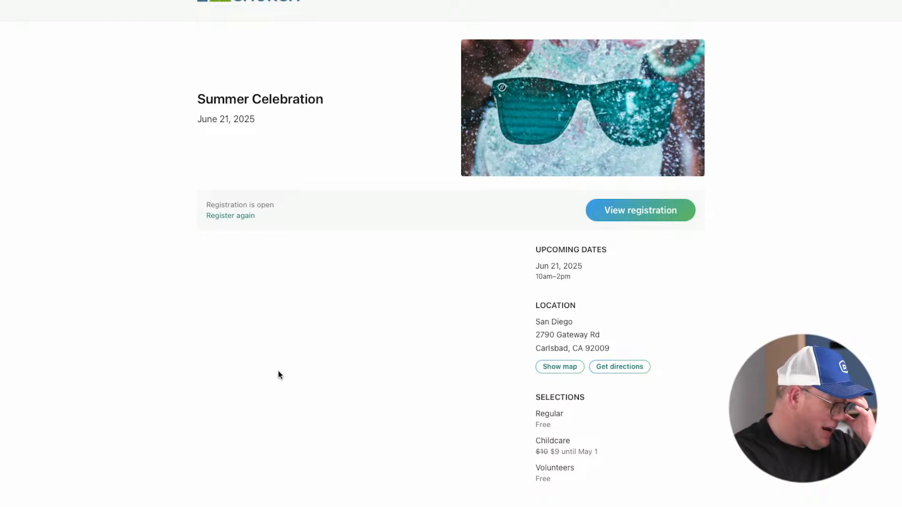
{"action": "left_click", "coordinate": [652, 206]}
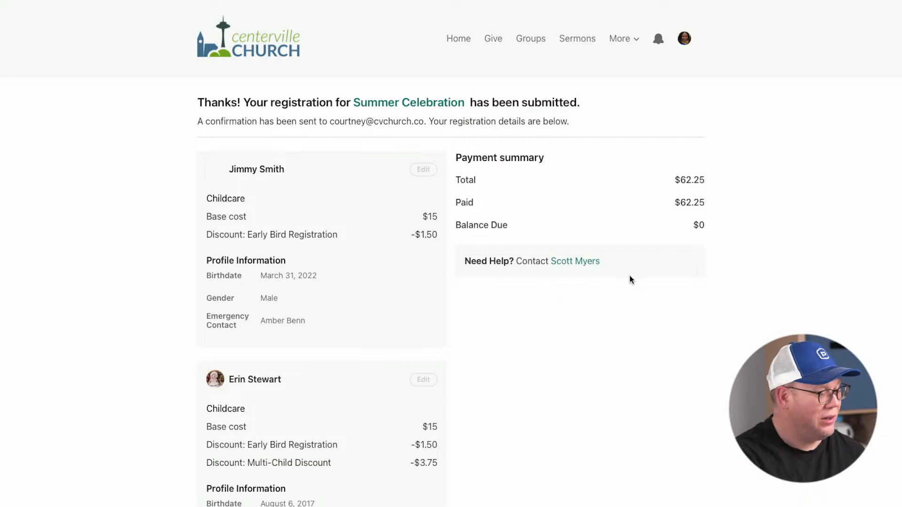
{"action": "scroll", "coordinate": [650, 333], "scroll_direction": "down", "scroll_amount": 2}
{"action": "scroll", "coordinate": [649, 334], "scroll_direction": "down", "scroll_amount": 3}
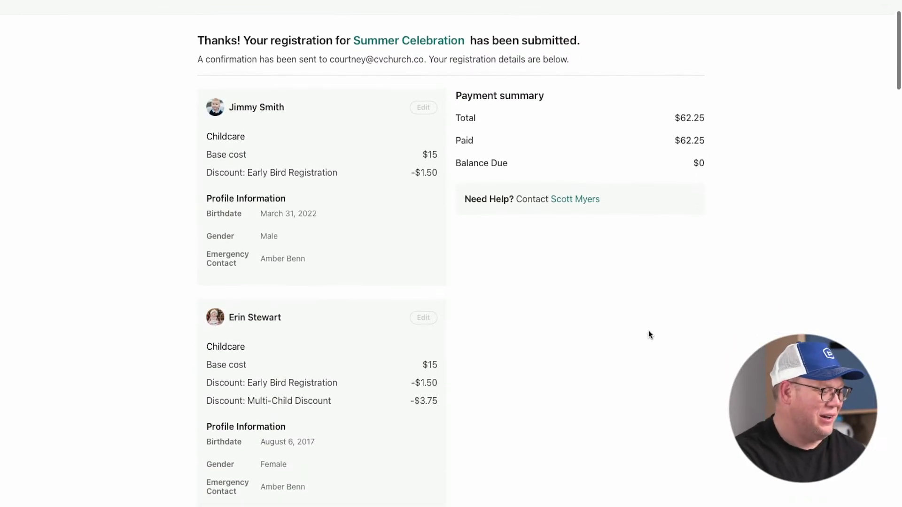
{"action": "scroll", "coordinate": [648, 331], "scroll_direction": "up", "scroll_amount": 3}
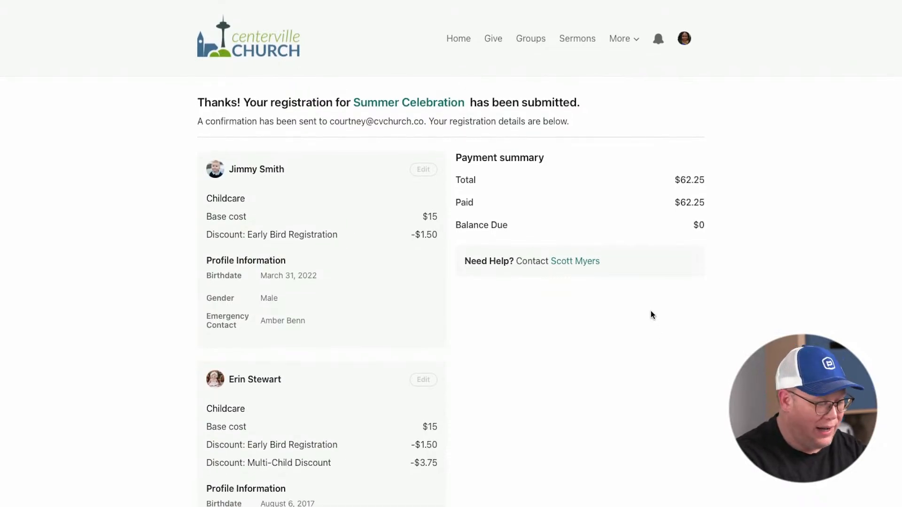
{"action": "mouse_move", "coordinate": [603, 3]}
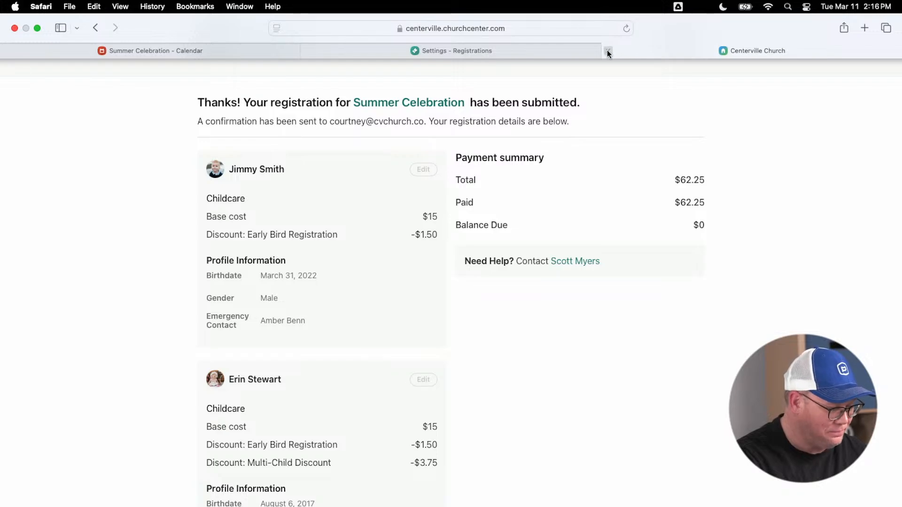
{"action": "left_click", "coordinate": [607, 50]}
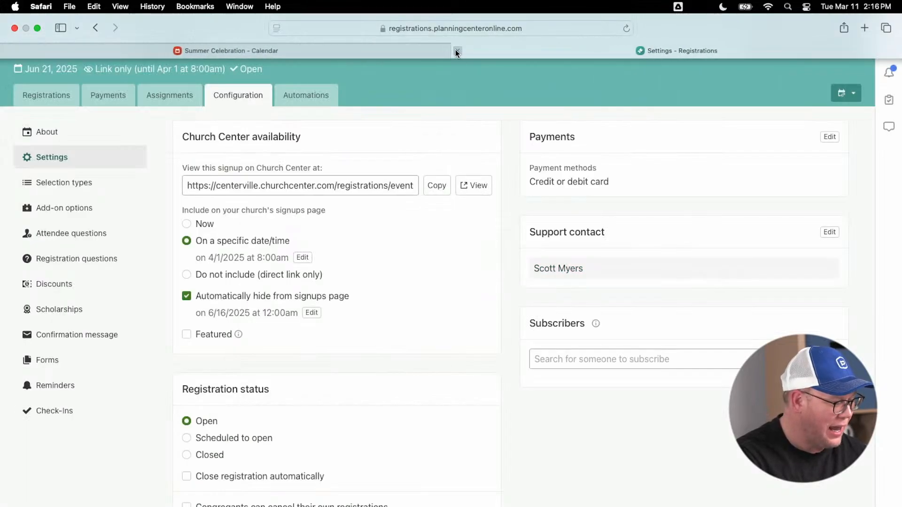
Step: Return to the calendar event, switch to Registrations, search the signups for "summer" and open Summer Celebration
{"action": "left_click", "coordinate": [449, 50]}
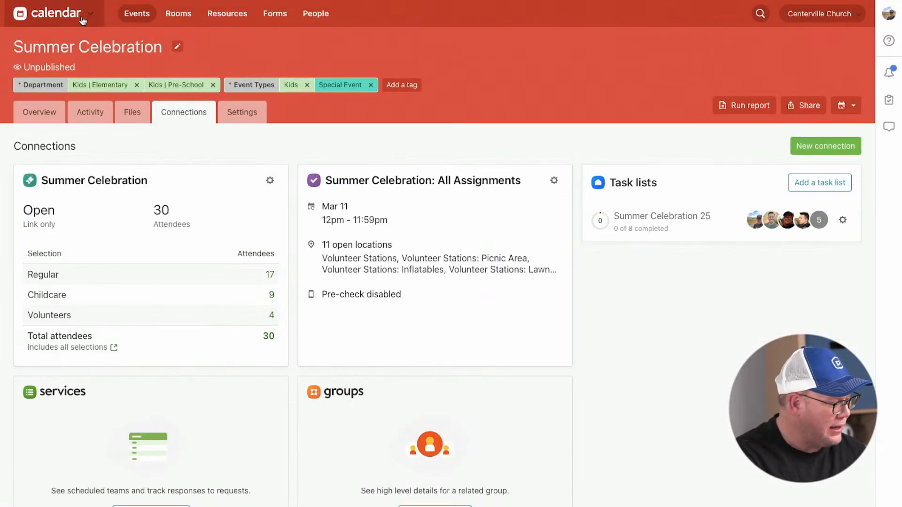
{"action": "left_click", "coordinate": [83, 20]}
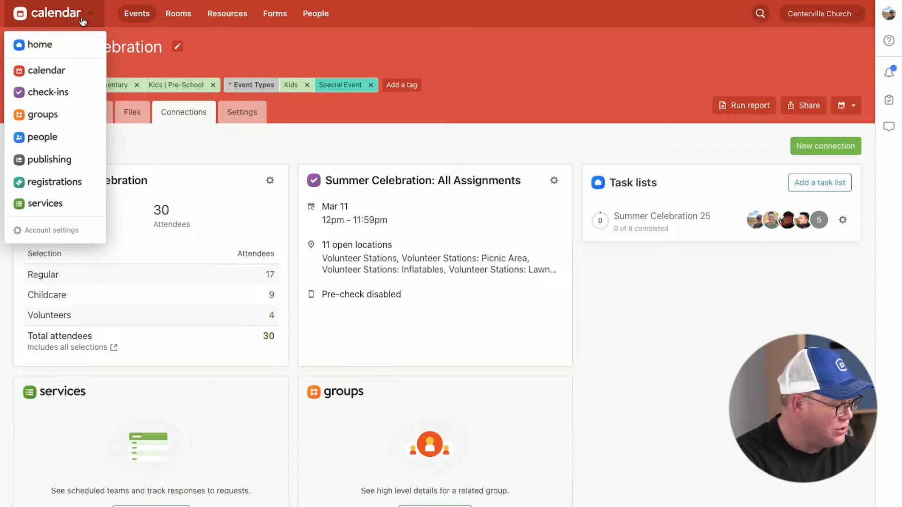
{"action": "left_click", "coordinate": [76, 190]}
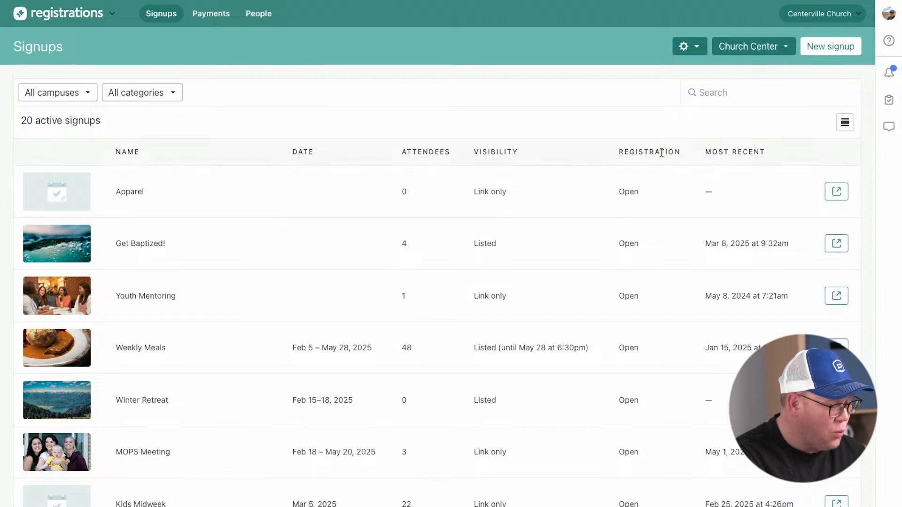
{"action": "left_click", "coordinate": [726, 98]}
{"action": "type", "text": "summer"}
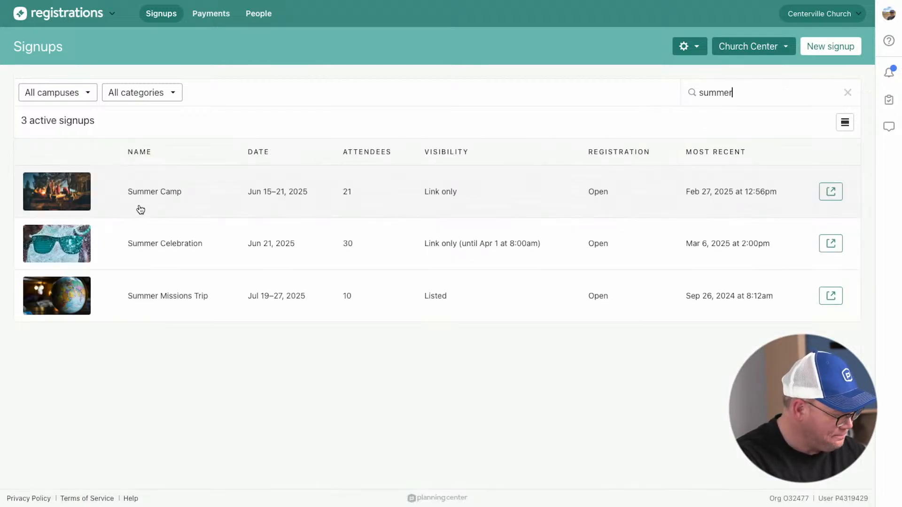
{"action": "left_click", "coordinate": [150, 244]}
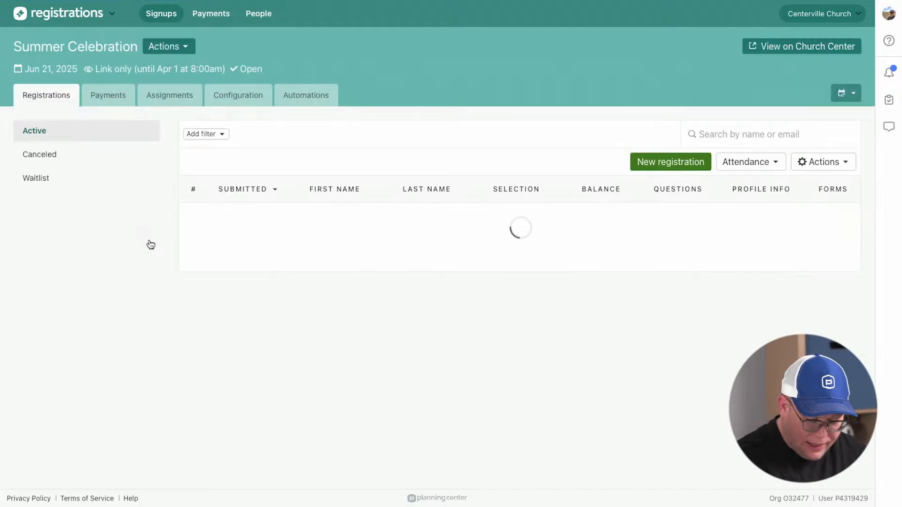
Step: Examine the timing and messages of the signup's general reminders in its configuration, and open them for editing
{"action": "left_click", "coordinate": [244, 99]}
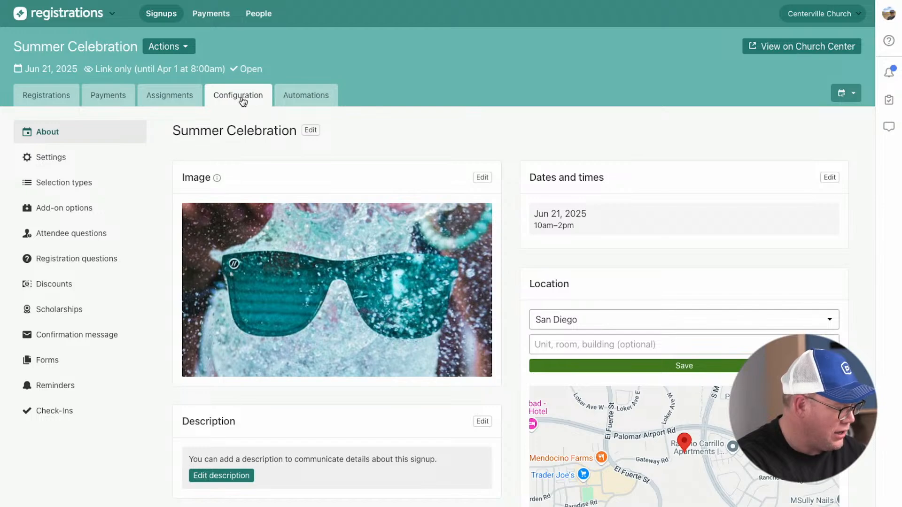
{"action": "left_click", "coordinate": [64, 392]}
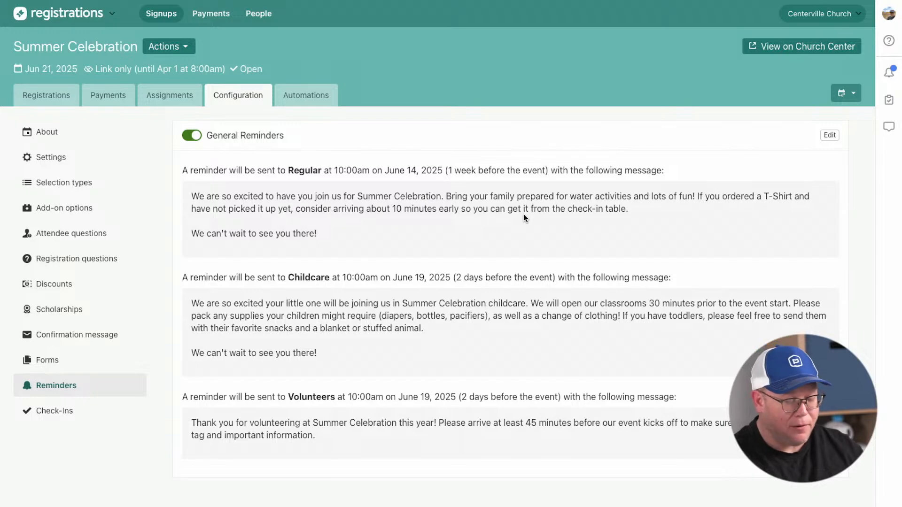
{"action": "left_click_drag", "start_coordinate": [449, 172], "coordinate": [544, 171]}
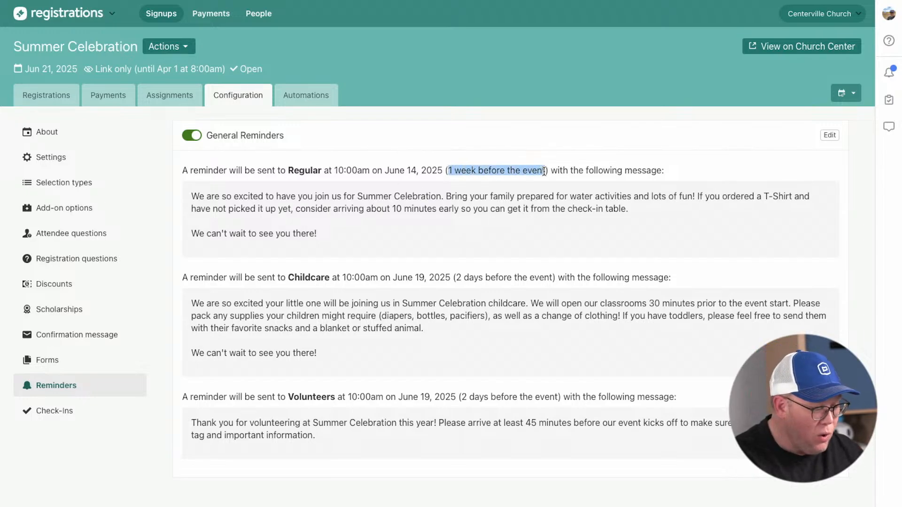
{"action": "left_click", "coordinate": [544, 172]}
{"action": "left_click_drag", "start_coordinate": [458, 277], "coordinate": [545, 277]}
{"action": "left_click", "coordinate": [543, 276]}
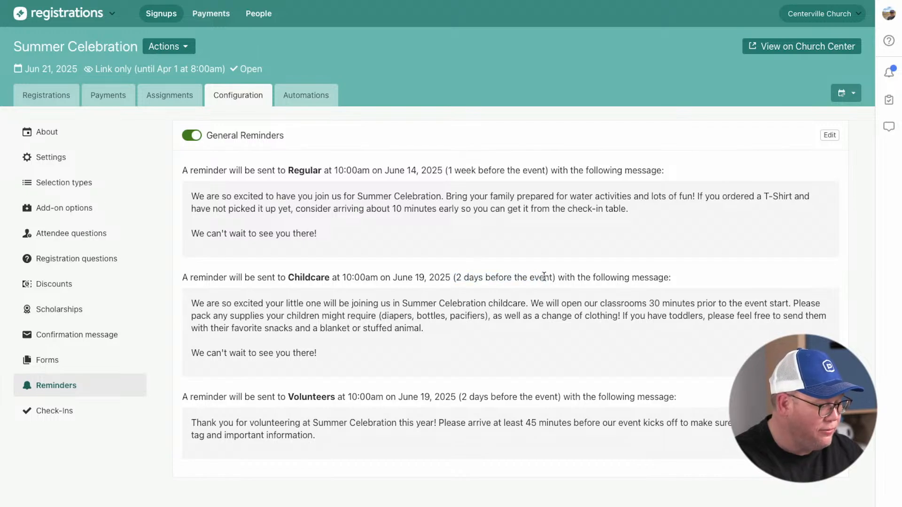
{"action": "triple_click", "coordinate": [264, 204]}
{"action": "left_click", "coordinate": [360, 207]}
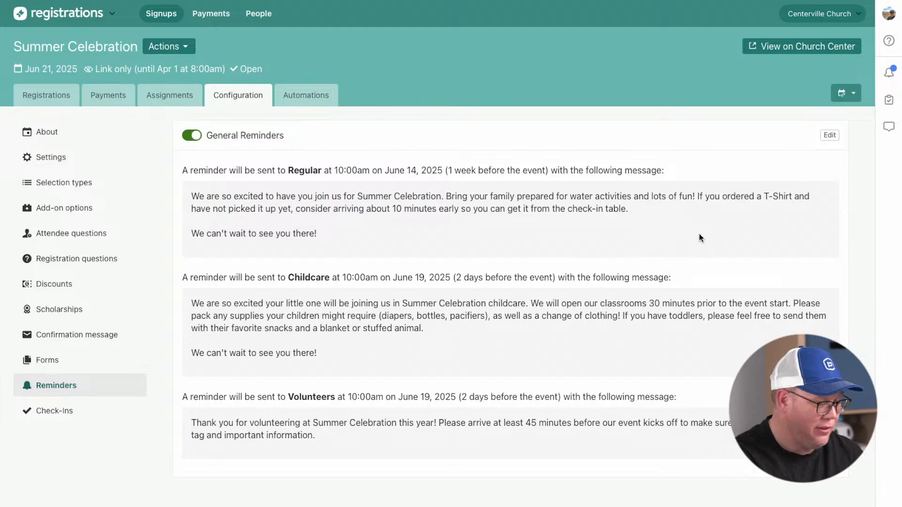
{"action": "left_click", "coordinate": [830, 135]}
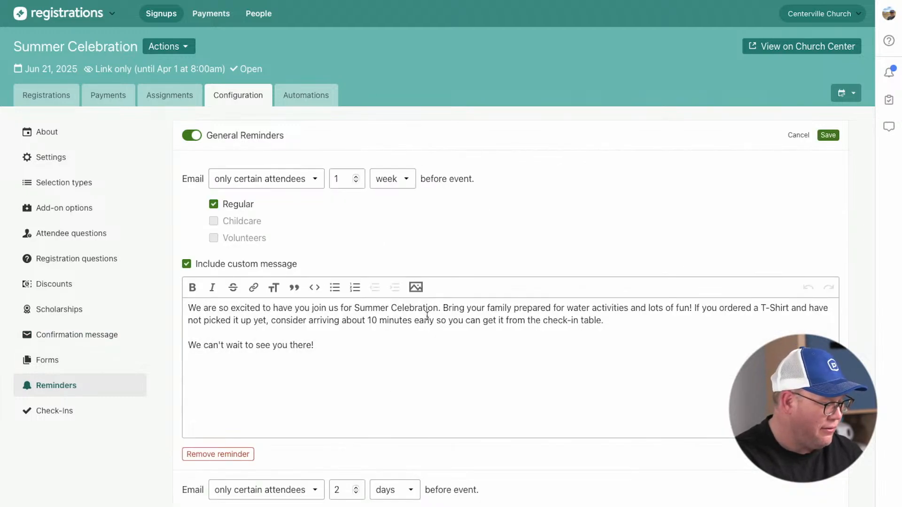
Step: Cancel editing the reminders, switch to People and open the list "Summer Celebration '25 - Marketing (active - not registered... yet)"
{"action": "left_click", "coordinate": [798, 136]}
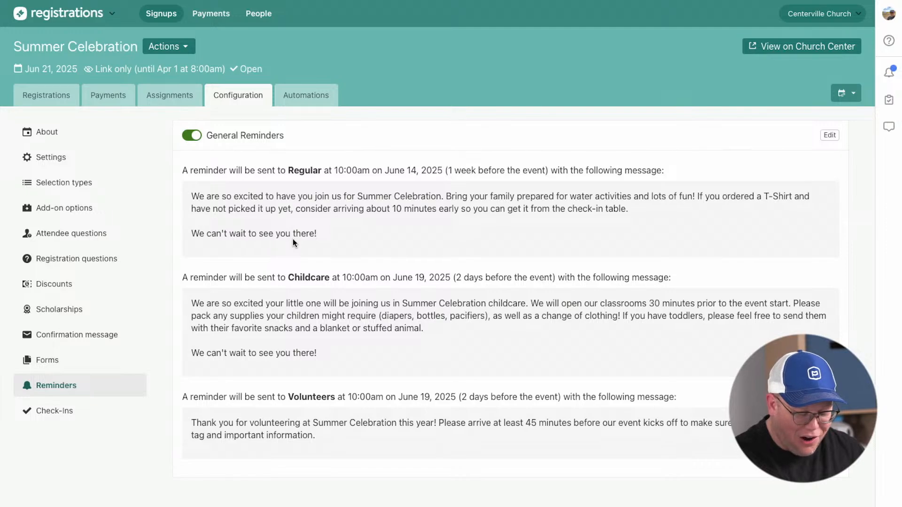
{"action": "left_click", "coordinate": [65, 14]}
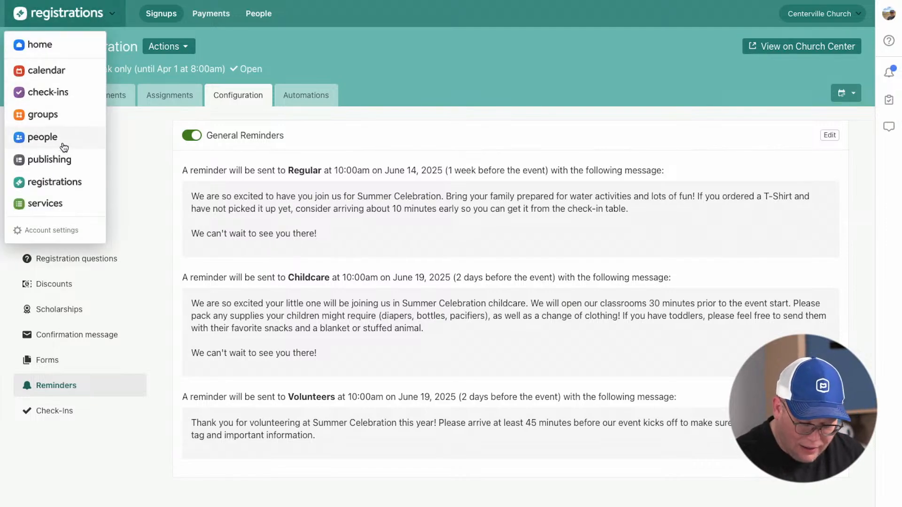
{"action": "left_click", "coordinate": [42, 137]}
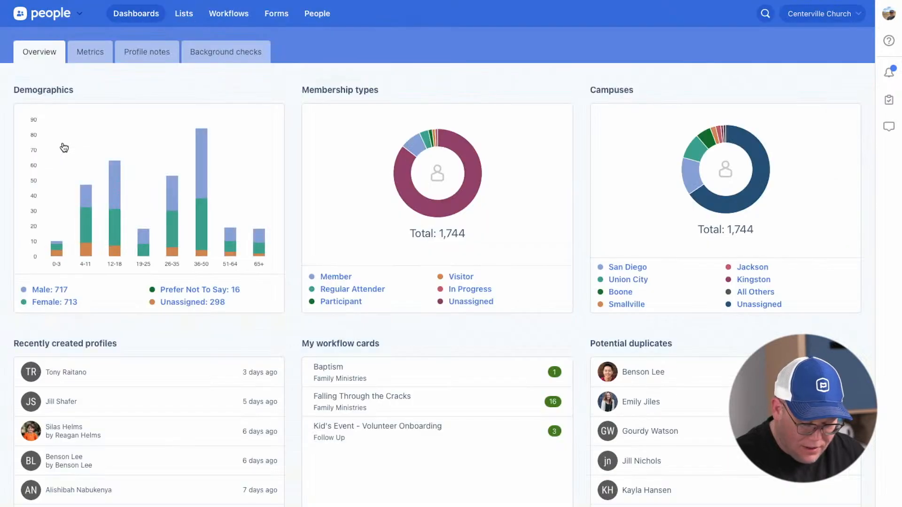
{"action": "left_click", "coordinate": [184, 18]}
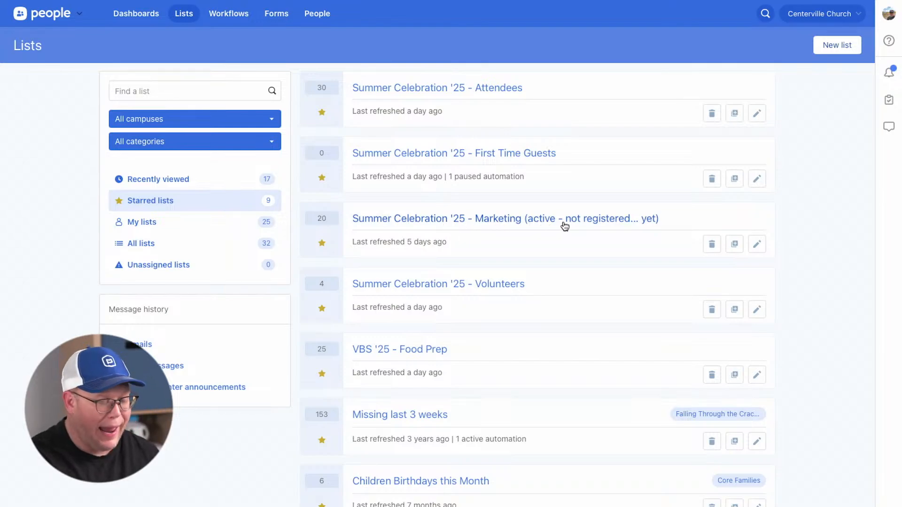
{"action": "left_click", "coordinate": [609, 221]}
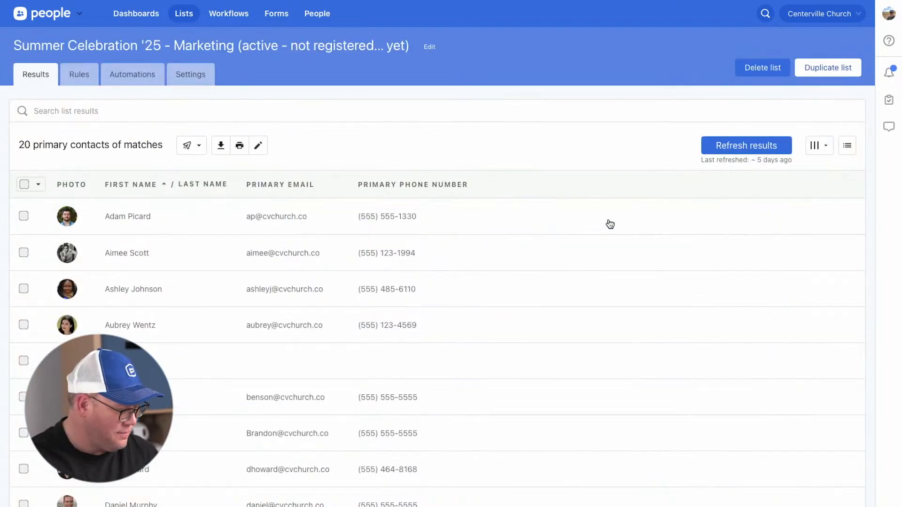
Step: Examine the marketing list's rules, including the age, check-in attendance and registration conditions and the setting for who the list should include
{"action": "left_click", "coordinate": [86, 85]}
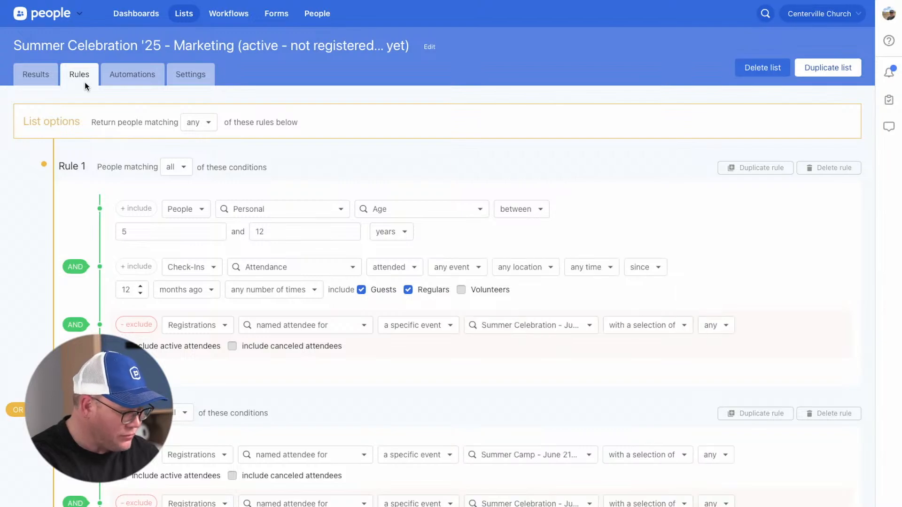
{"action": "scroll", "coordinate": [355, 179], "scroll_direction": "down", "scroll_amount": 3}
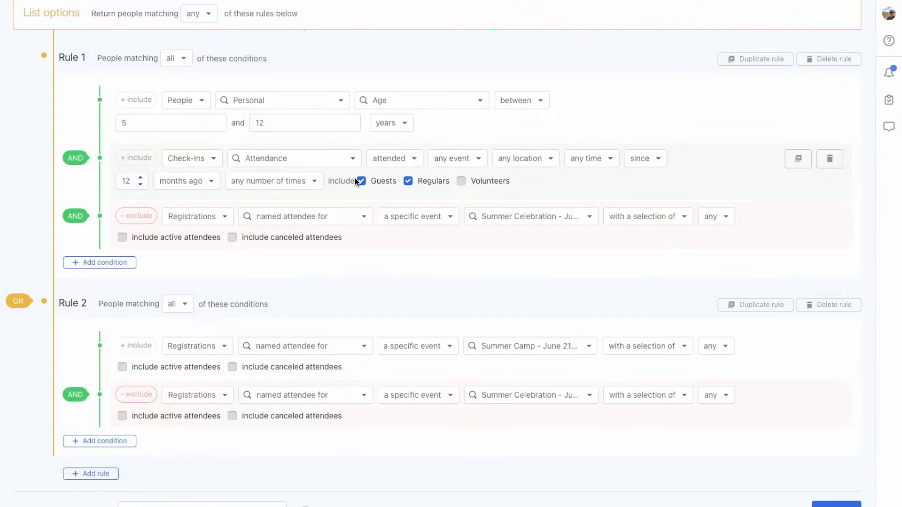
{"action": "scroll", "coordinate": [360, 60], "scroll_direction": "up", "scroll_amount": 1}
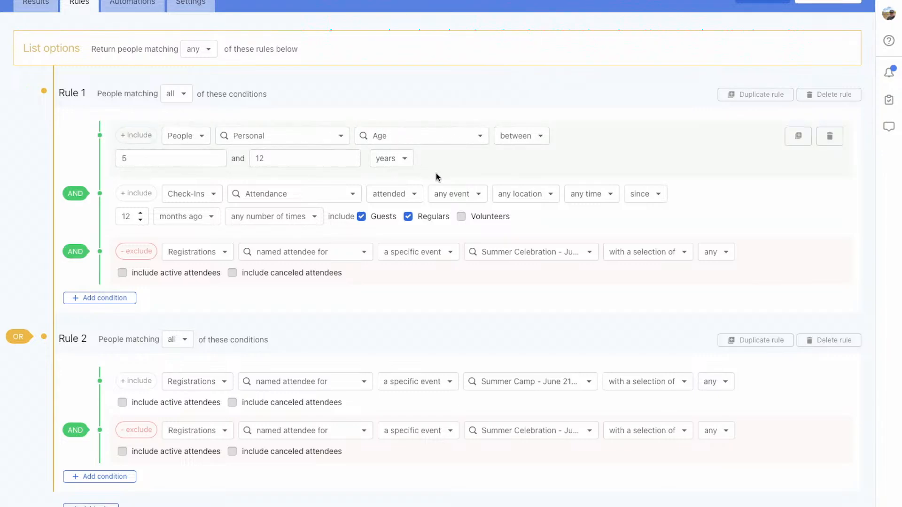
{"action": "scroll", "coordinate": [434, 171], "scroll_direction": "down", "scroll_amount": 1}
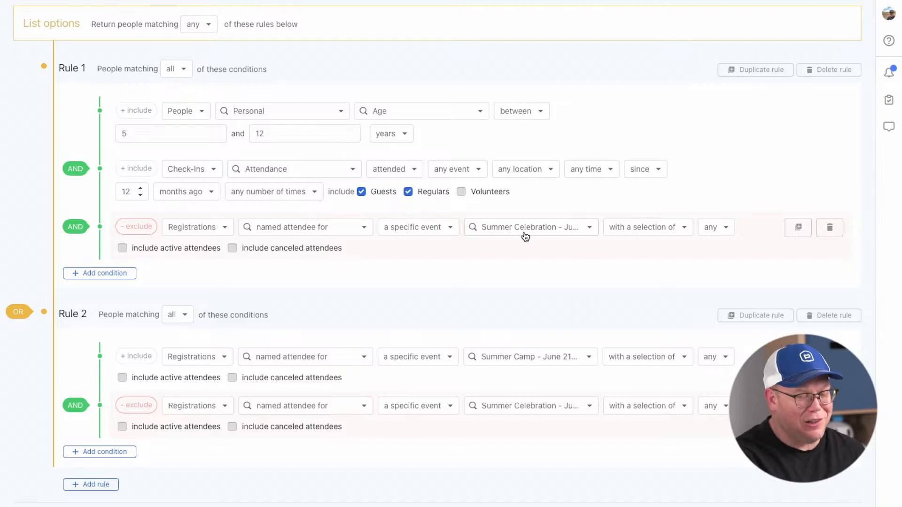
{"action": "scroll", "coordinate": [437, 261], "scroll_direction": "down", "scroll_amount": 3}
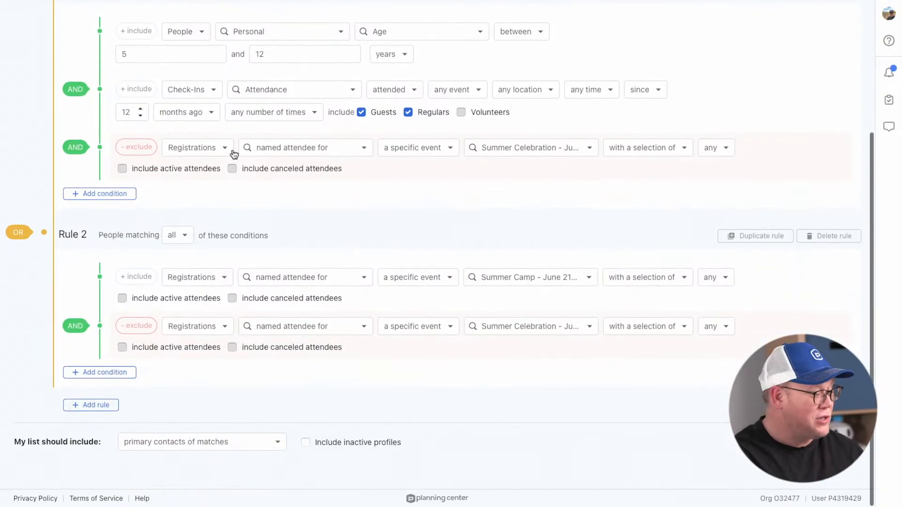
{"action": "scroll", "coordinate": [232, 151], "scroll_direction": "up", "scroll_amount": 3}
{"action": "scroll", "coordinate": [184, 248], "scroll_direction": "down", "scroll_amount": 3}
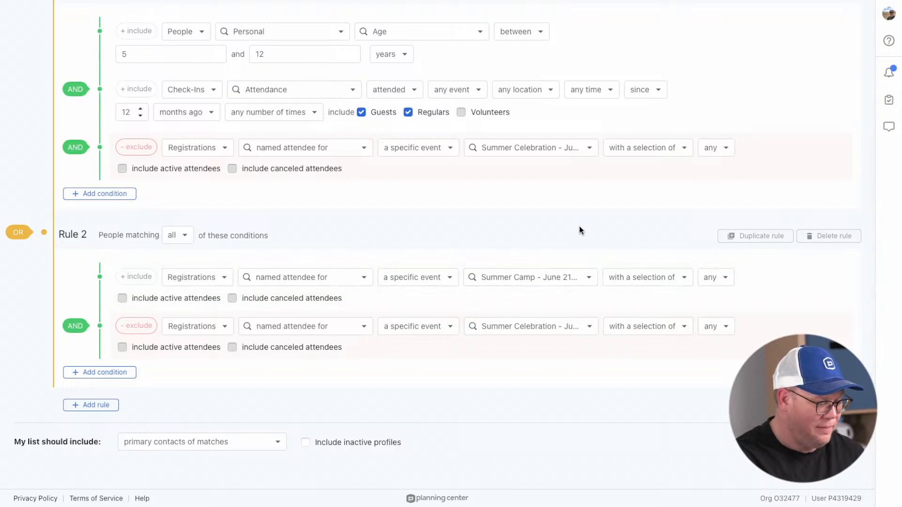
{"action": "scroll", "coordinate": [578, 239], "scroll_direction": "up", "scroll_amount": 1}
{"action": "scroll", "coordinate": [578, 239], "scroll_direction": "up", "scroll_amount": 1}
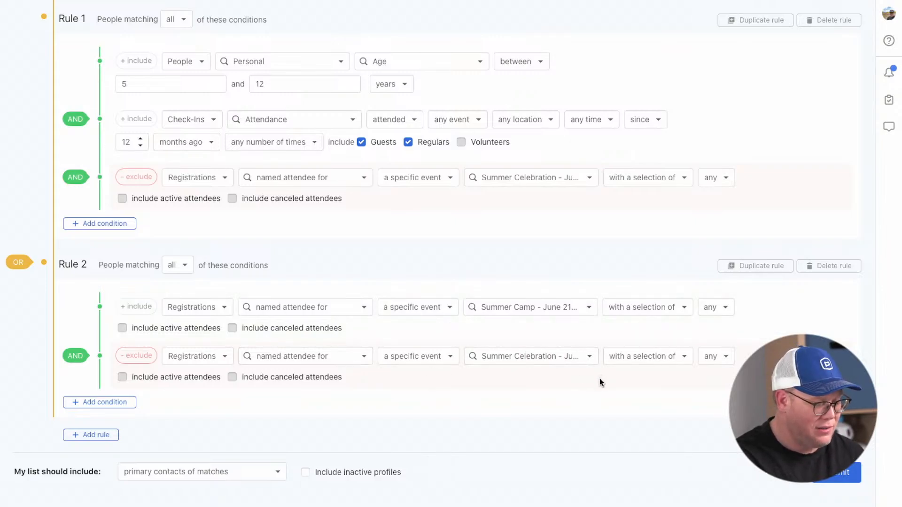
{"action": "scroll", "coordinate": [599, 378], "scroll_direction": "down", "scroll_amount": 2}
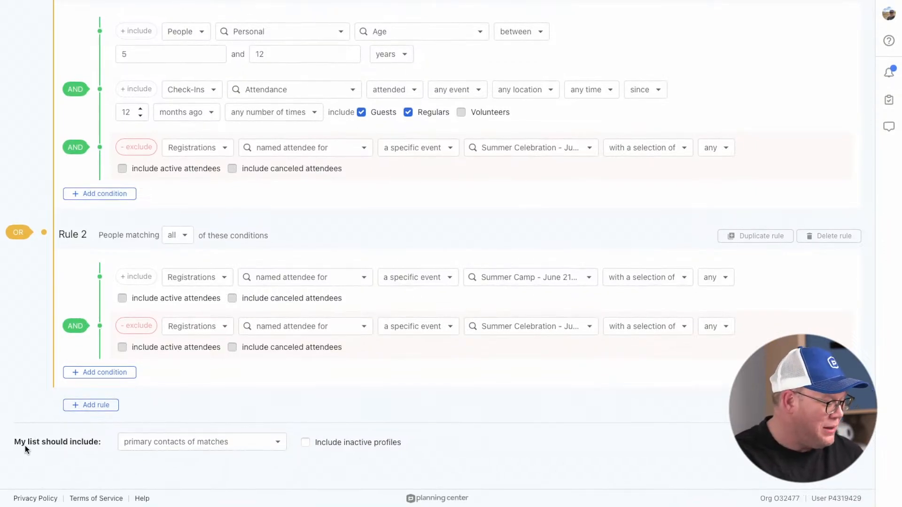
Step: Set the list to include household adults of matches, submit the rules, and check the options for messaging the entire list
{"action": "left_click", "coordinate": [131, 446]}
{"action": "scroll", "coordinate": [197, 474], "scroll_direction": "up", "scroll_amount": 3}
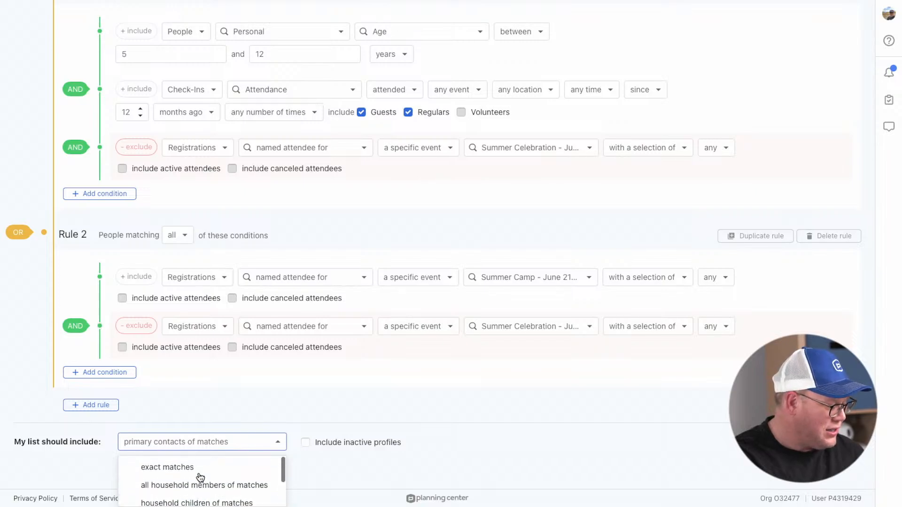
{"action": "scroll", "coordinate": [197, 475], "scroll_direction": "down", "scroll_amount": 3}
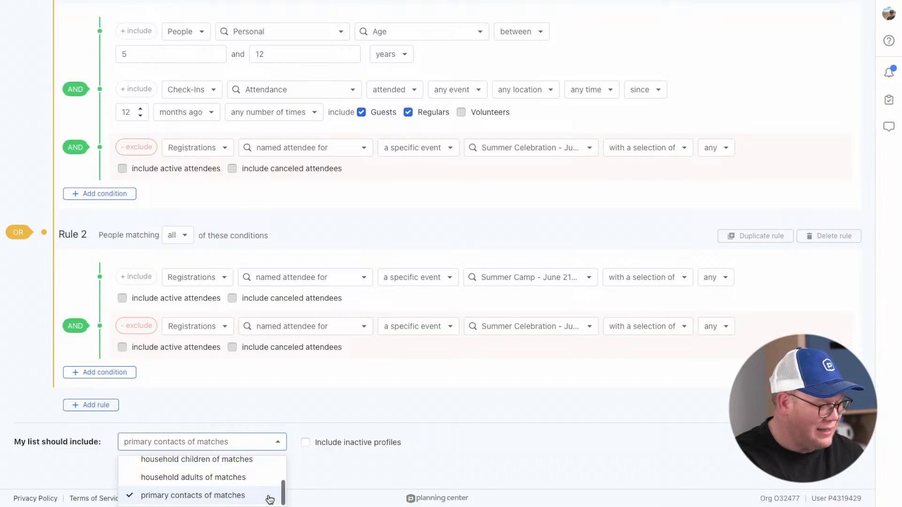
{"action": "left_click", "coordinate": [256, 476]}
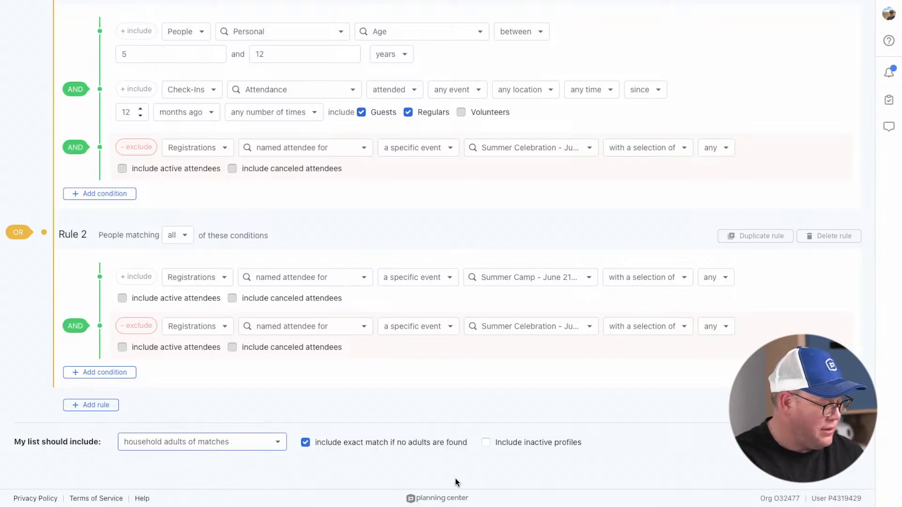
{"action": "left_click", "coordinate": [840, 442]}
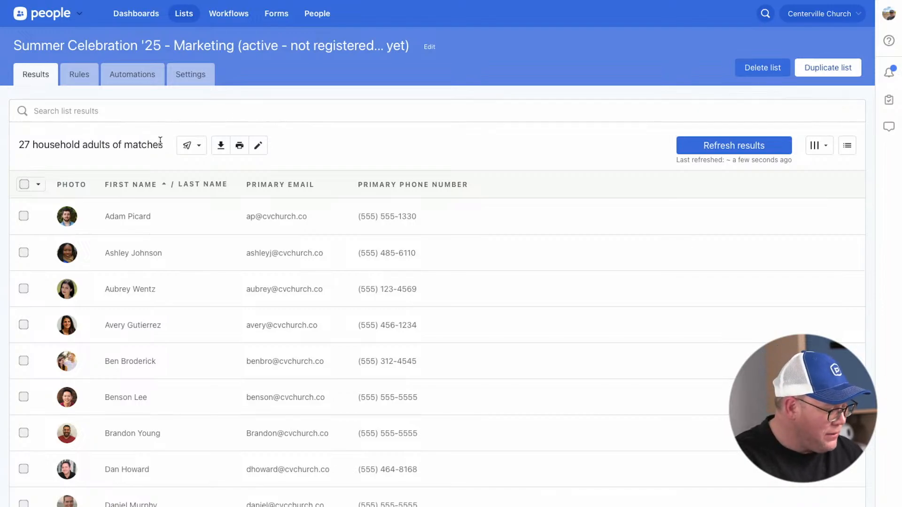
{"action": "left_click", "coordinate": [199, 146]}
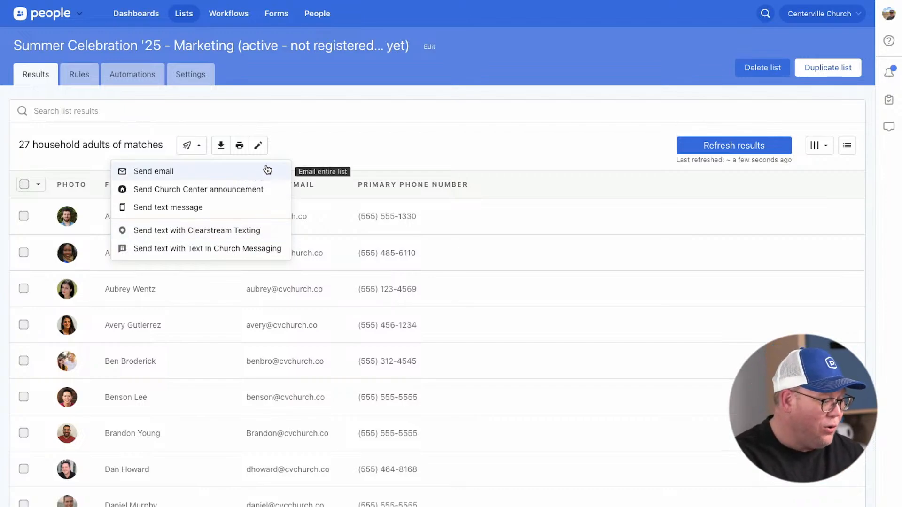
{"action": "left_click", "coordinate": [279, 139]}
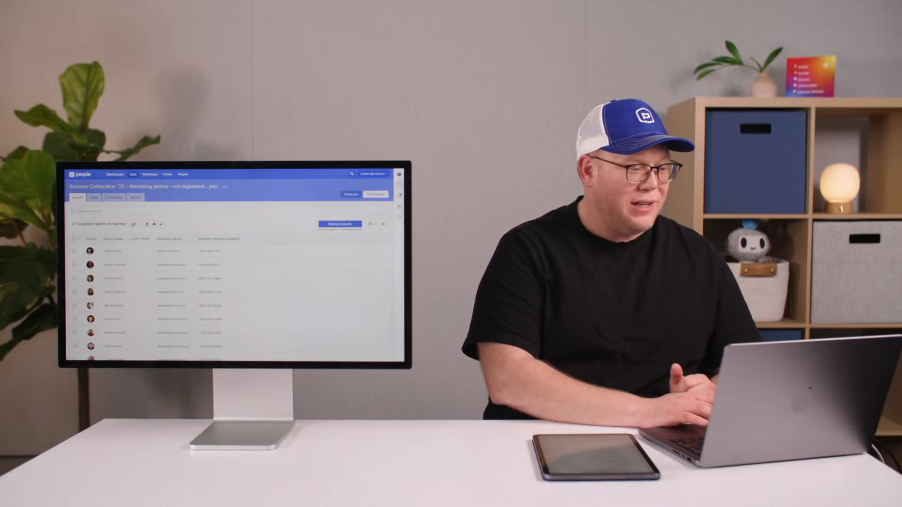
Step: Switch to Registrations, search the signups for "vbs" and open Vacation Bible School (VBS)
{"action": "left_click", "coordinate": [92, 175]}
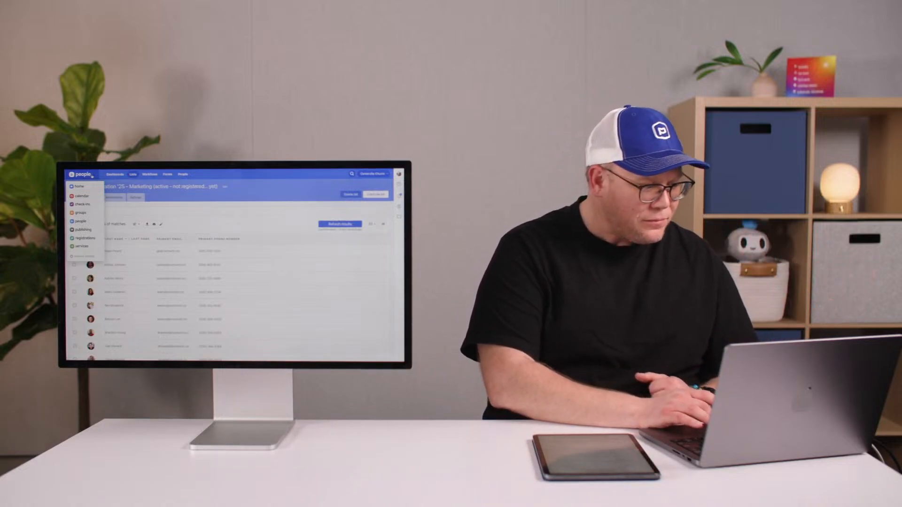
{"action": "left_click", "coordinate": [84, 239]}
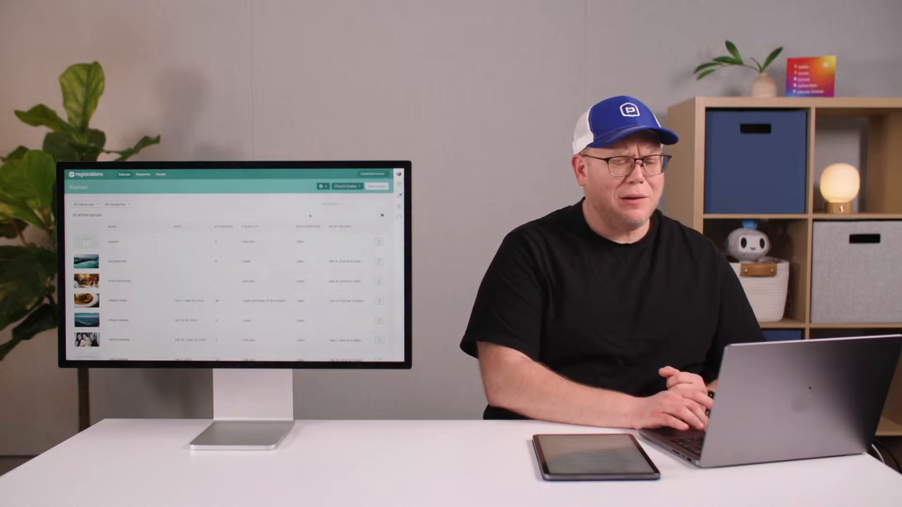
{"action": "left_click", "coordinate": [328, 205]}
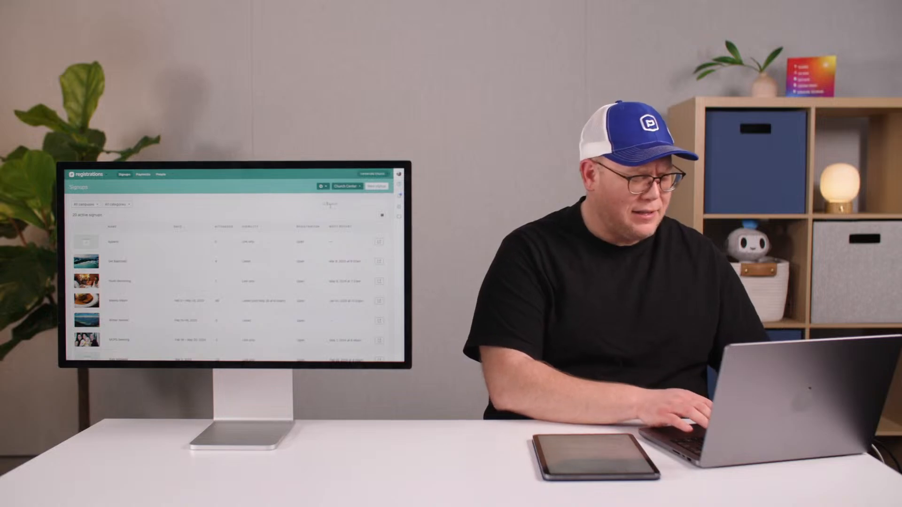
{"action": "type", "text": "me"}
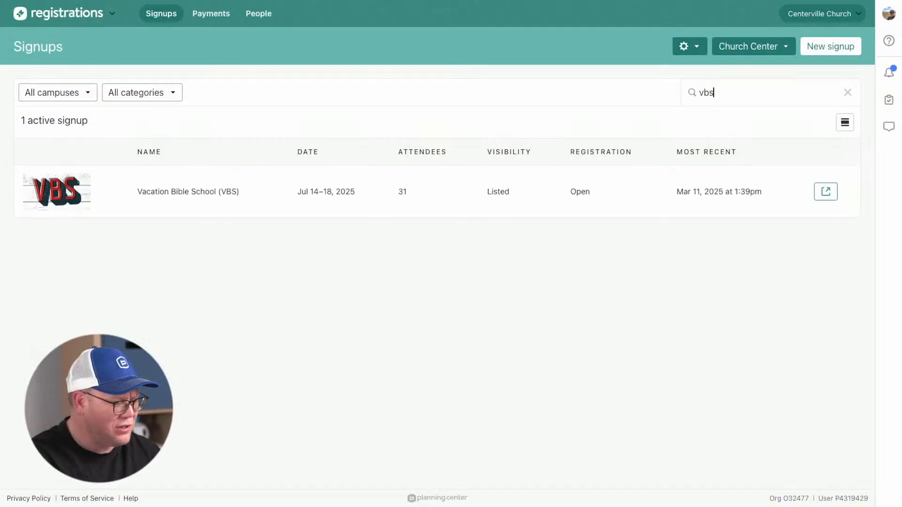
{"action": "left_click", "coordinate": [184, 206]}
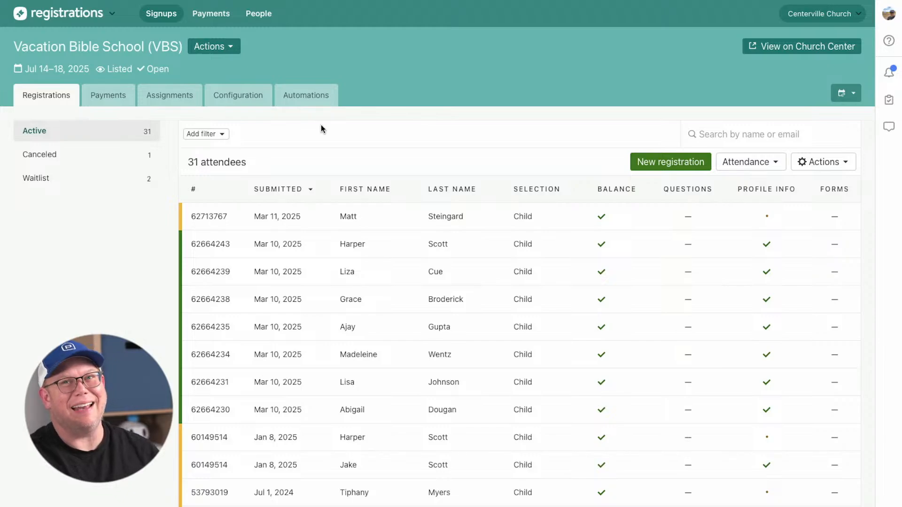
Step: Open the signup's Classes assignments and assign the first listed child to the Yellow area
{"action": "left_click", "coordinate": [188, 101]}
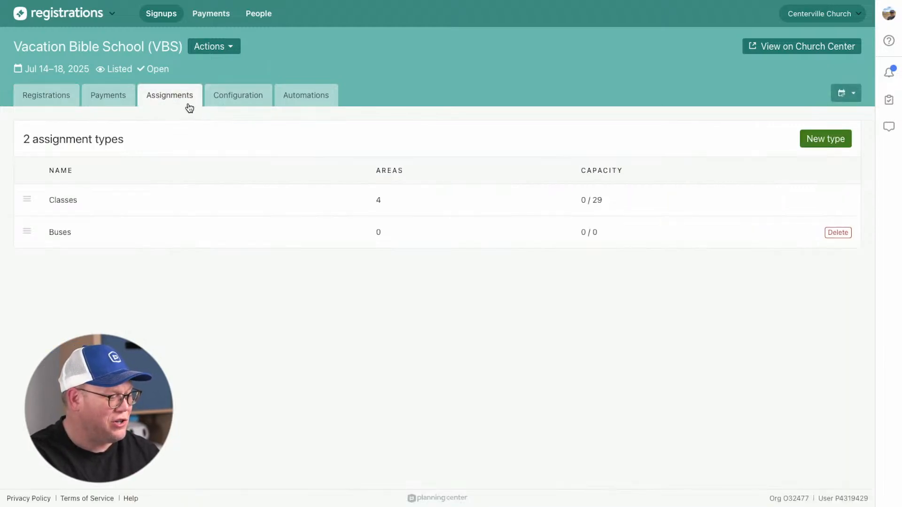
{"action": "left_click", "coordinate": [94, 206]}
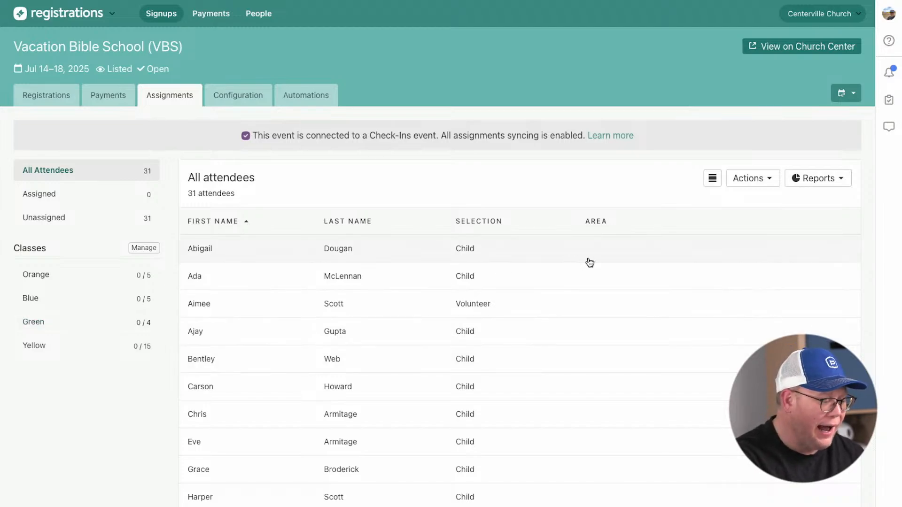
{"action": "left_click", "coordinate": [616, 249]}
{"action": "left_click", "coordinate": [675, 248]}
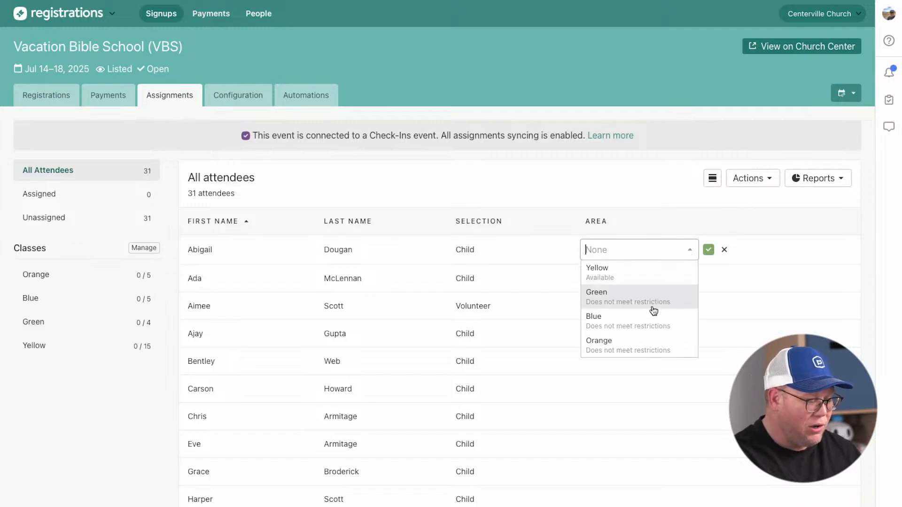
{"action": "left_click", "coordinate": [644, 276]}
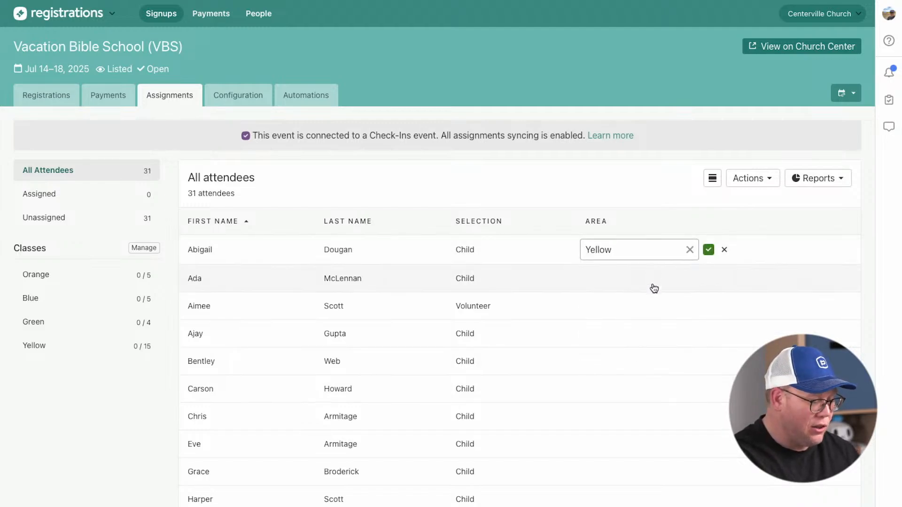
{"action": "left_click", "coordinate": [707, 250]}
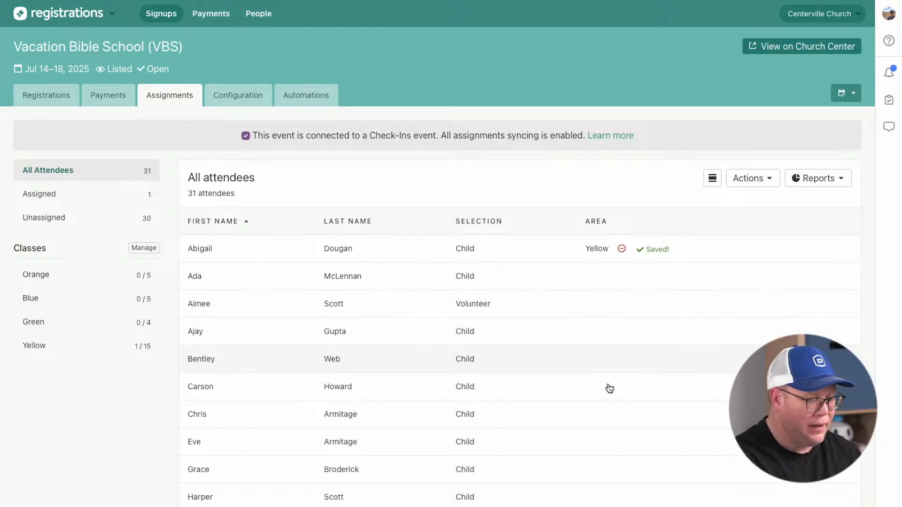
Step: Look through the attendee list and assign the child in the eighth row to the Yellow area
{"action": "scroll", "coordinate": [608, 420], "scroll_direction": "down", "scroll_amount": 8}
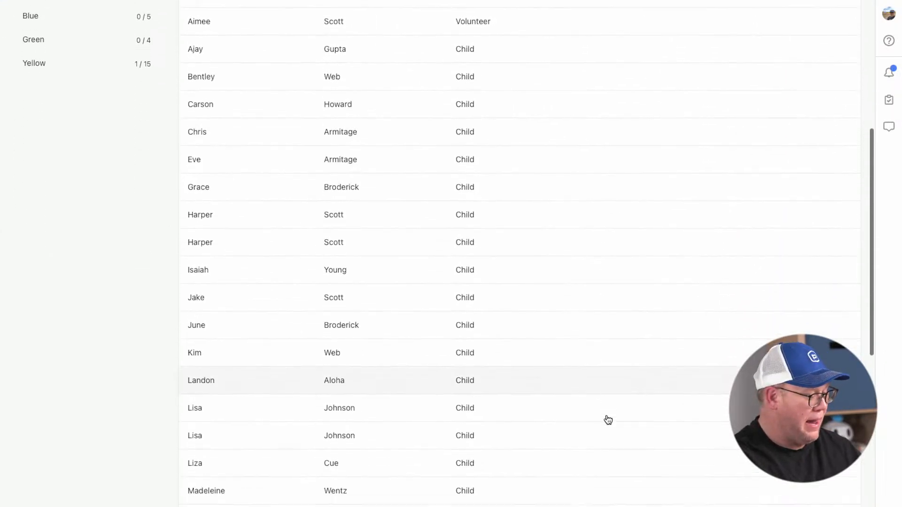
{"action": "scroll", "coordinate": [609, 420], "scroll_direction": "up", "scroll_amount": 7}
{"action": "scroll", "coordinate": [608, 419], "scroll_direction": "up", "scroll_amount": 1}
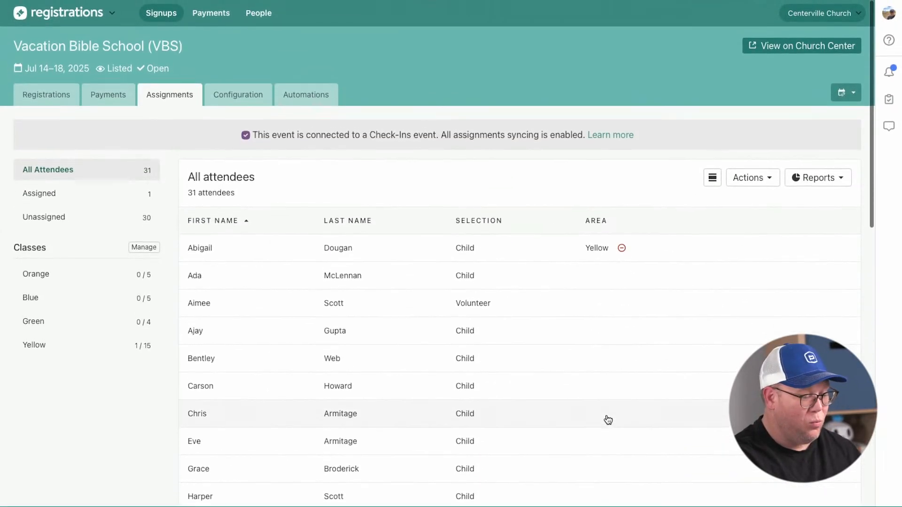
{"action": "scroll", "coordinate": [608, 419], "scroll_direction": "down", "scroll_amount": 3}
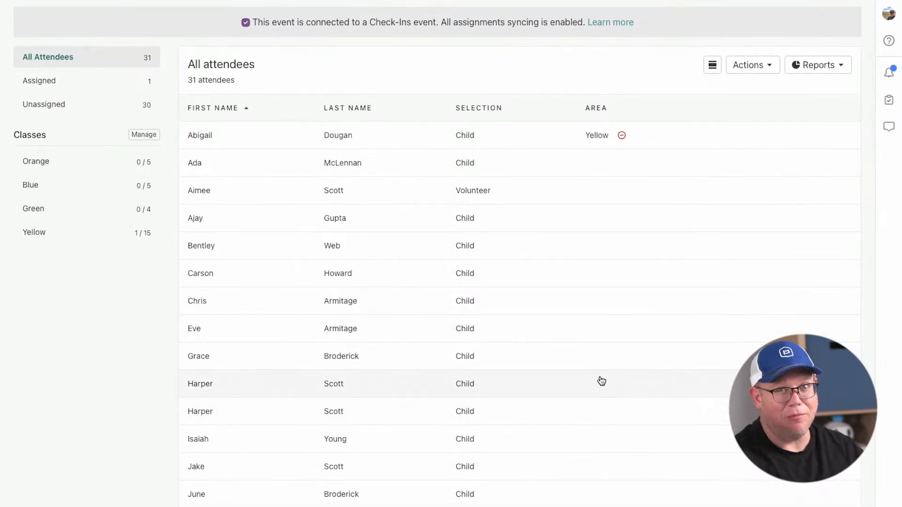
{"action": "left_click", "coordinate": [611, 339]}
{"action": "left_click", "coordinate": [638, 336]}
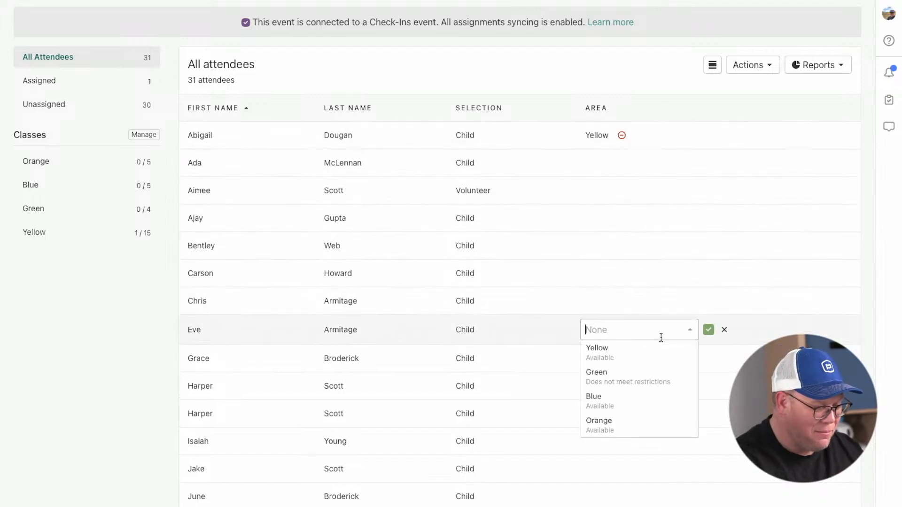
{"action": "left_click", "coordinate": [653, 357]}
{"action": "left_click", "coordinate": [707, 329]}
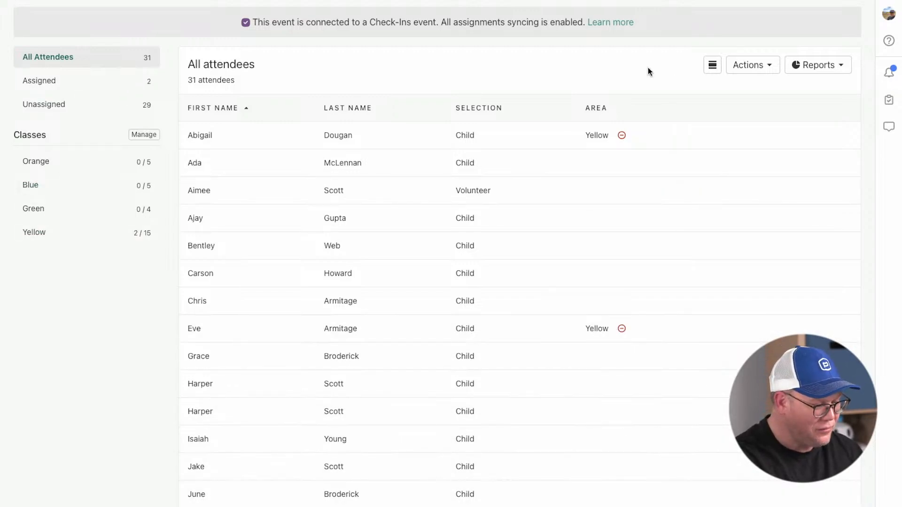
Step: Auto-assign the attendees to the classes with the Waterfall distribution, and look over the assignments and the available assignment actions
{"action": "left_click", "coordinate": [746, 66]}
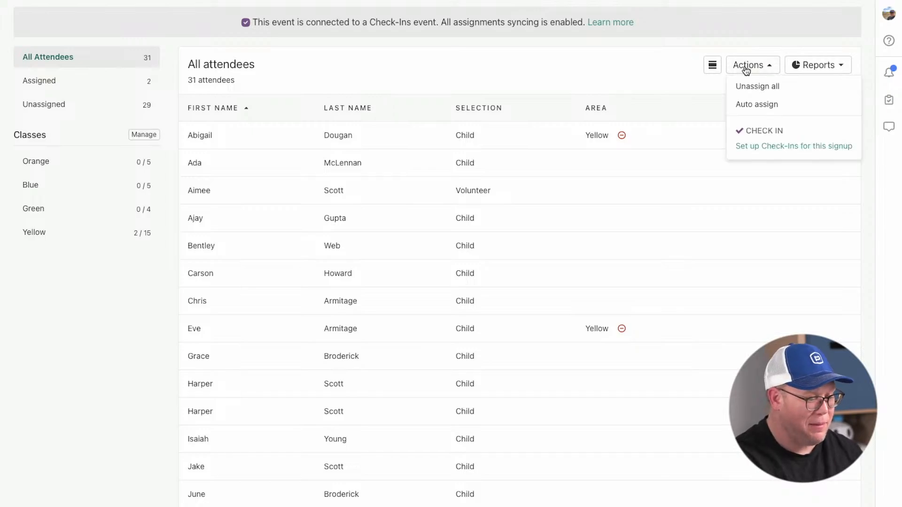
{"action": "left_click", "coordinate": [784, 104]}
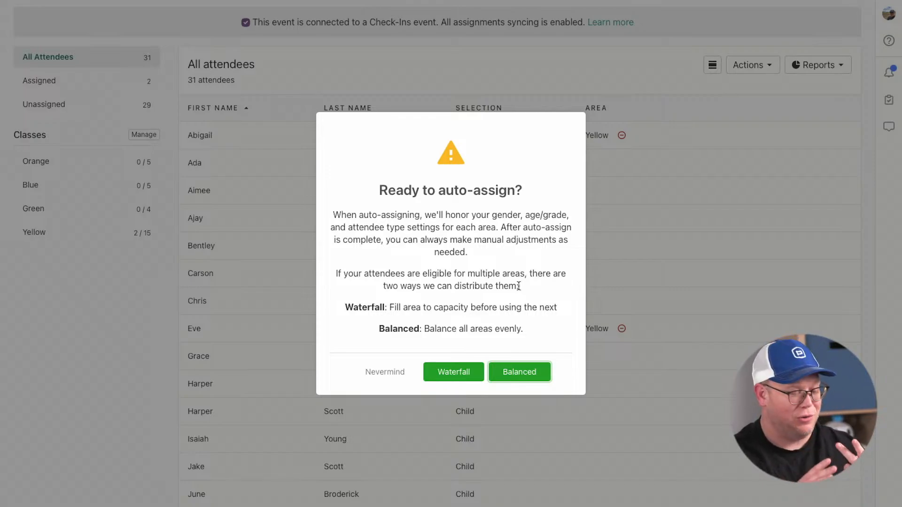
{"action": "left_click", "coordinate": [454, 376]}
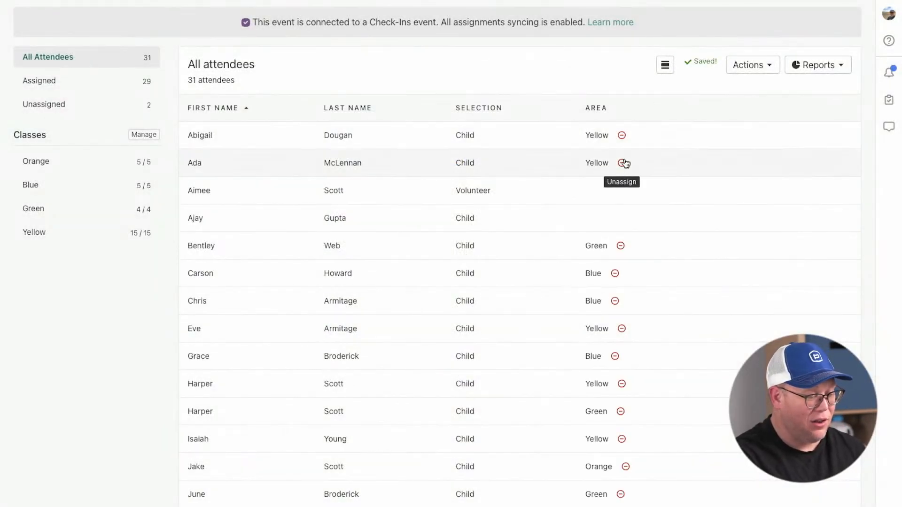
{"action": "scroll", "coordinate": [625, 288], "scroll_direction": "down", "scroll_amount": 1}
{"action": "scroll", "coordinate": [625, 285], "scroll_direction": "up", "scroll_amount": 1}
{"action": "scroll", "coordinate": [546, 288], "scroll_direction": "up", "scroll_amount": 1}
{"action": "scroll", "coordinate": [546, 288], "scroll_direction": "up", "scroll_amount": 3}
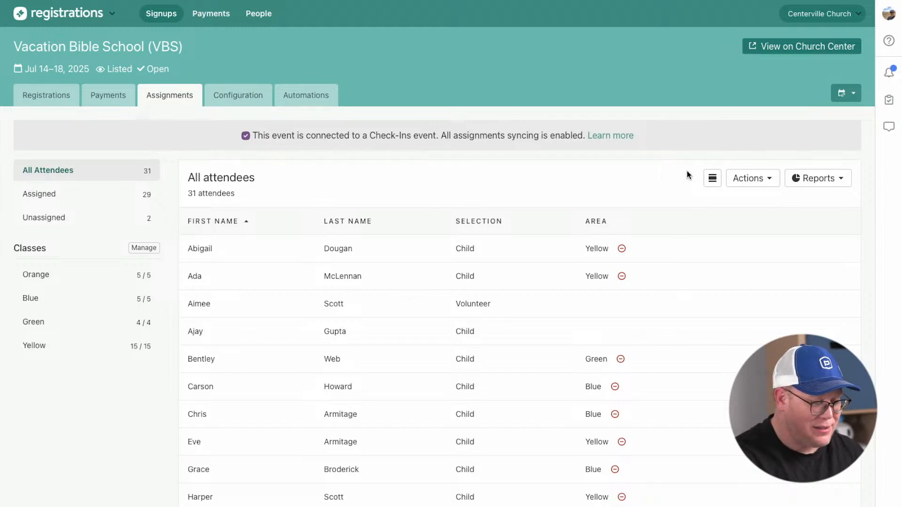
{"action": "left_click", "coordinate": [761, 181]}
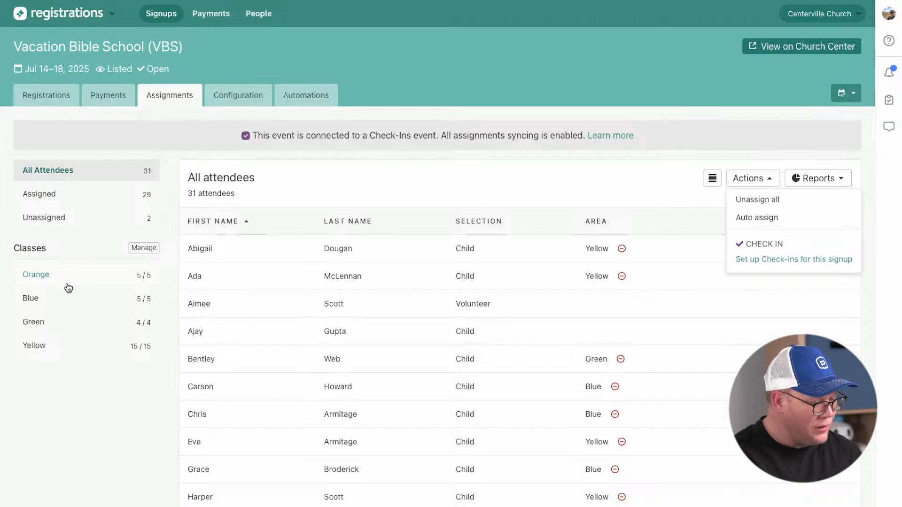
{"action": "left_click", "coordinate": [422, 174]}
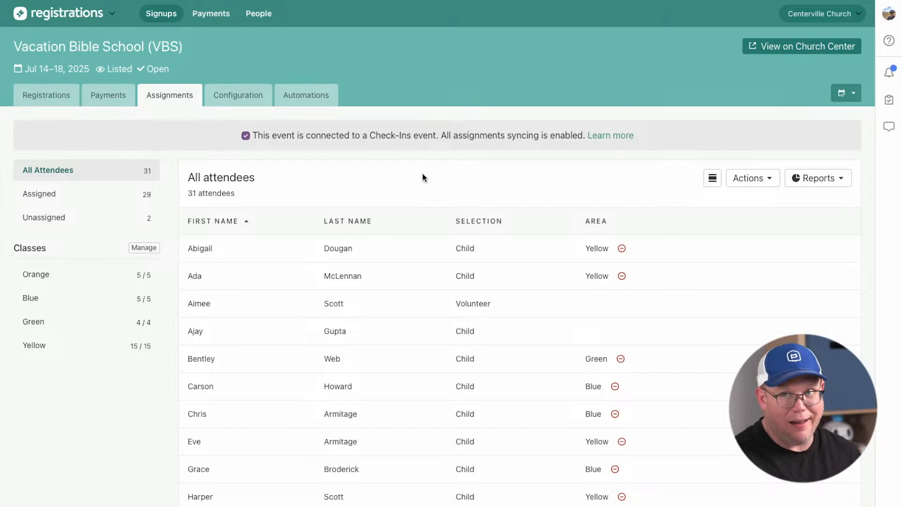
Step: Open the signup's selection types in its configuration and examine the capacity and waitlist settings of the Child selection
{"action": "left_click", "coordinate": [254, 100]}
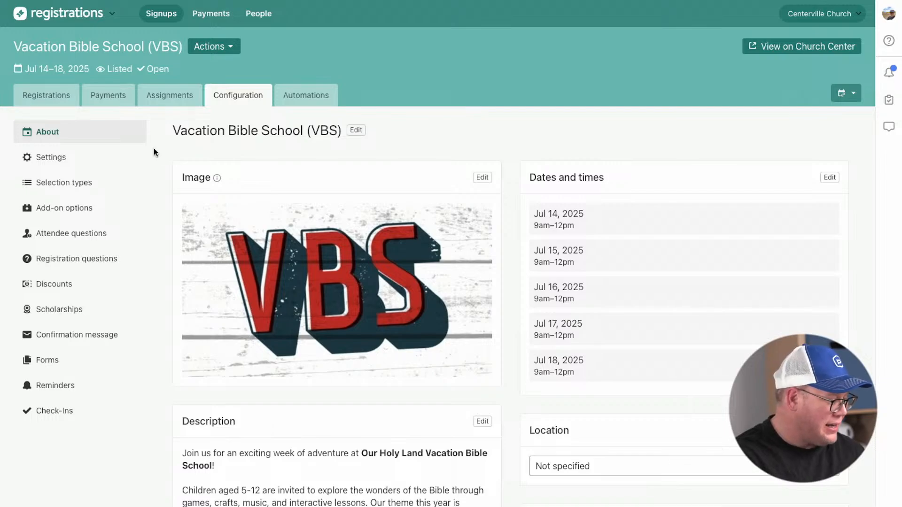
{"action": "left_click", "coordinate": [82, 188]}
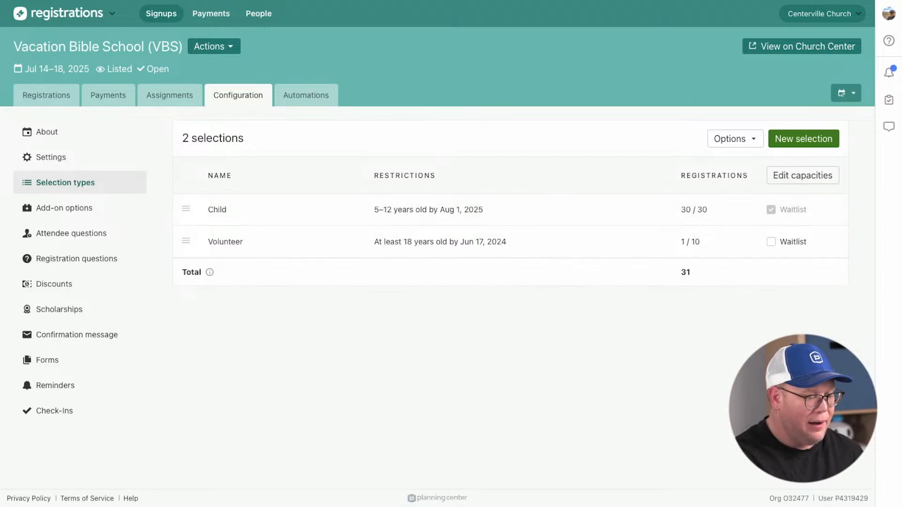
{"action": "mouse_move", "coordinate": [773, 213]}
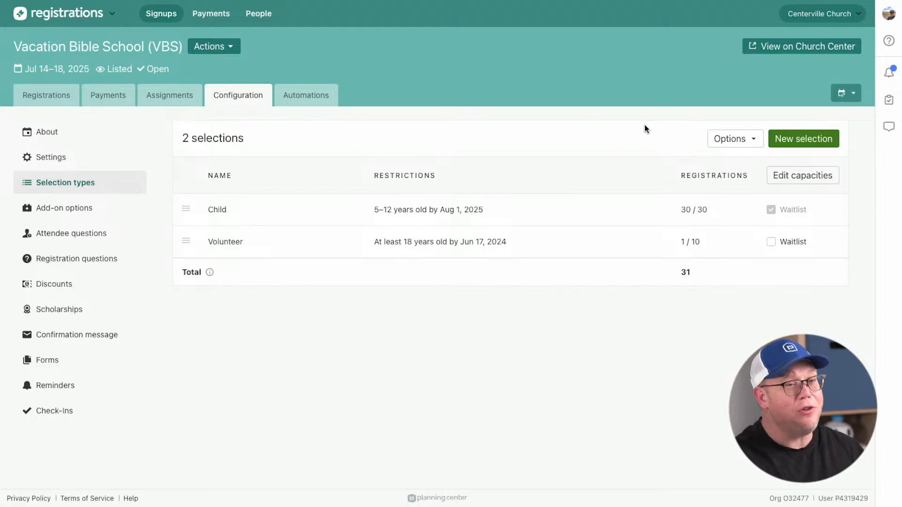
Step: View the signup's waitlisted registrations and check which email and export actions are available for them
{"action": "left_click", "coordinate": [59, 96]}
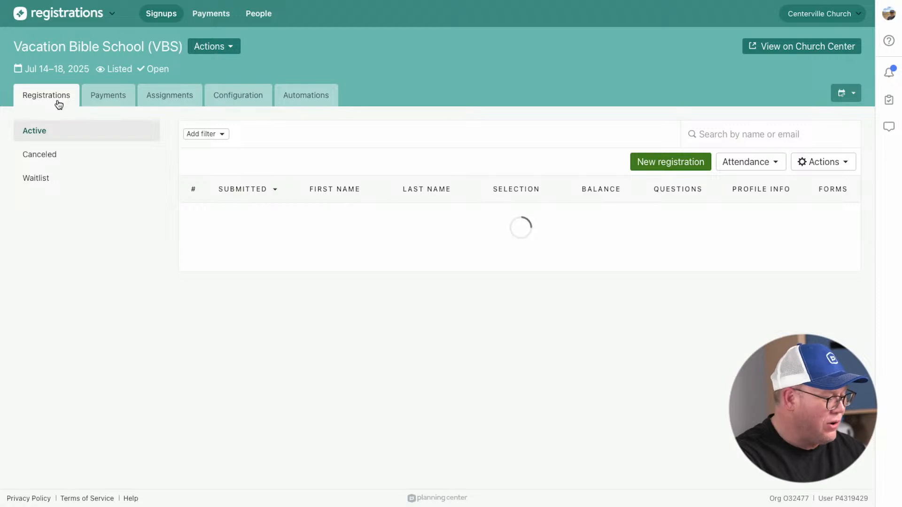
{"action": "left_click", "coordinate": [37, 182]}
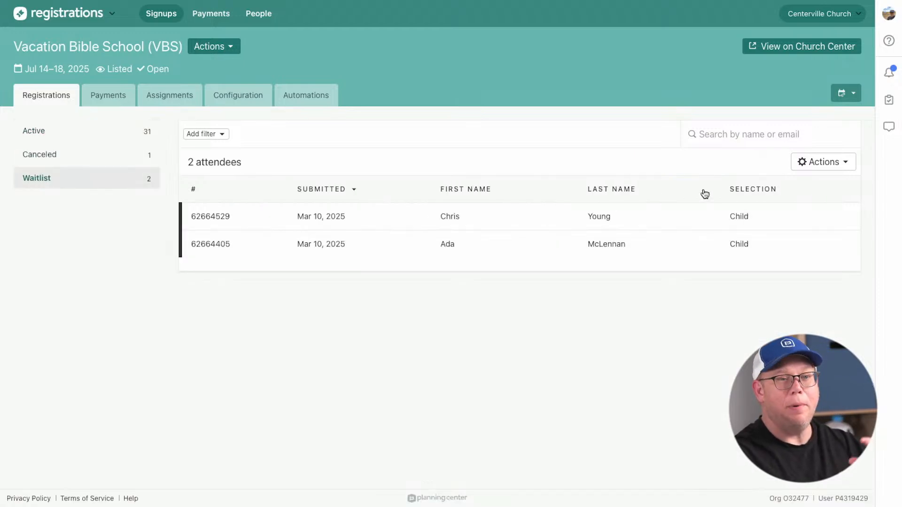
{"action": "left_click", "coordinate": [839, 162]}
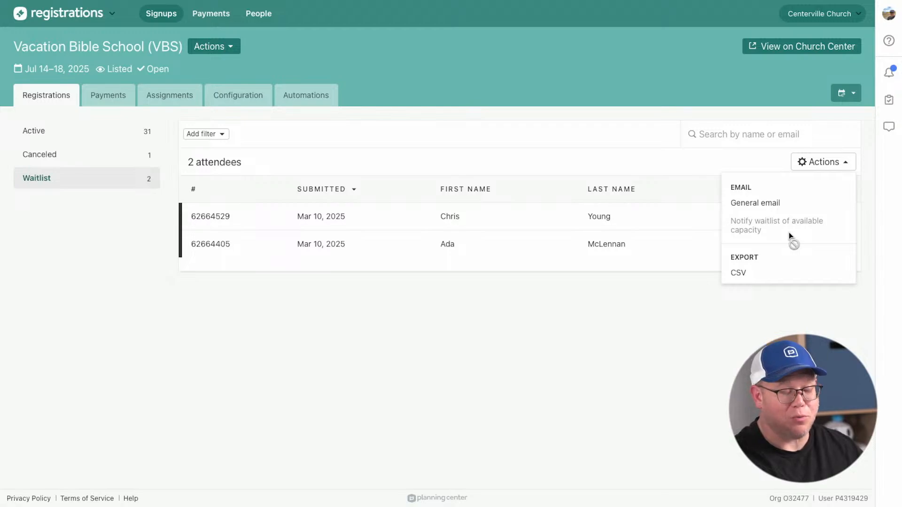
{"action": "left_click", "coordinate": [613, 389]}
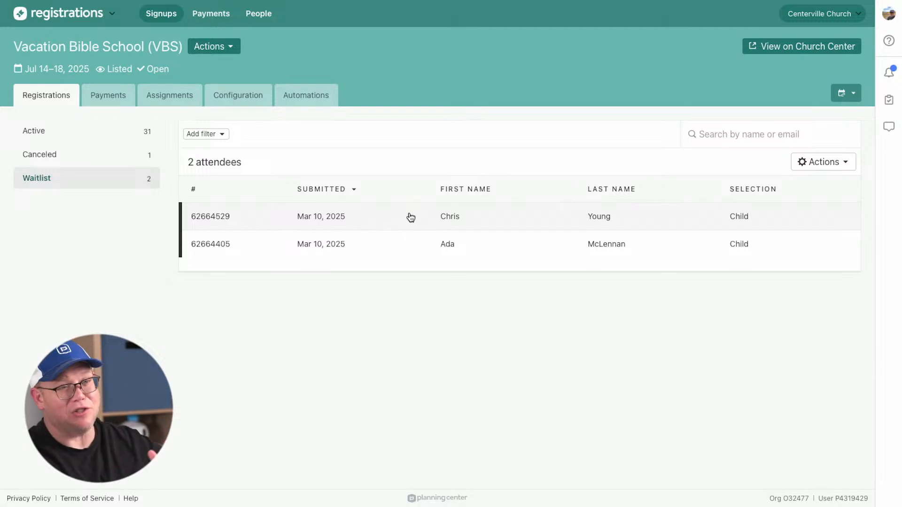
Step: Open the first waitlisted registration and select its child to check the option for promoting from the waitlist
{"action": "left_click", "coordinate": [380, 221]}
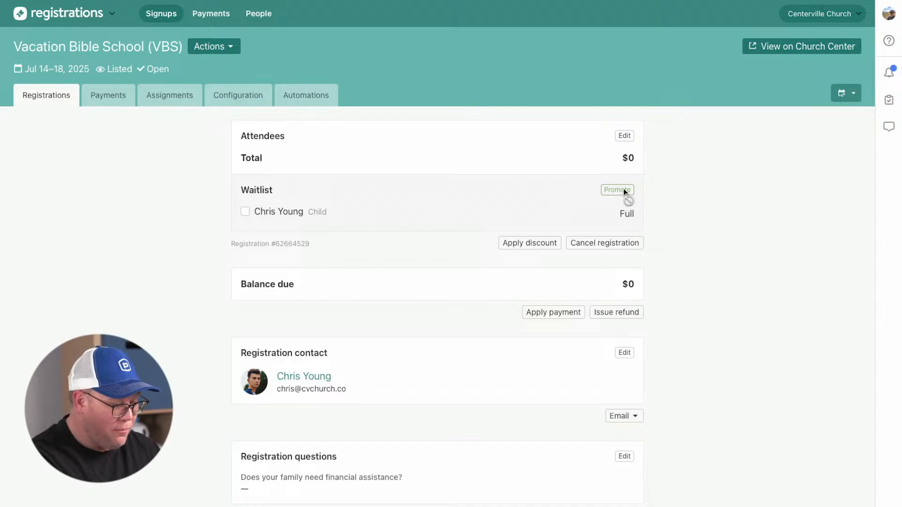
{"action": "left_click", "coordinate": [245, 211]}
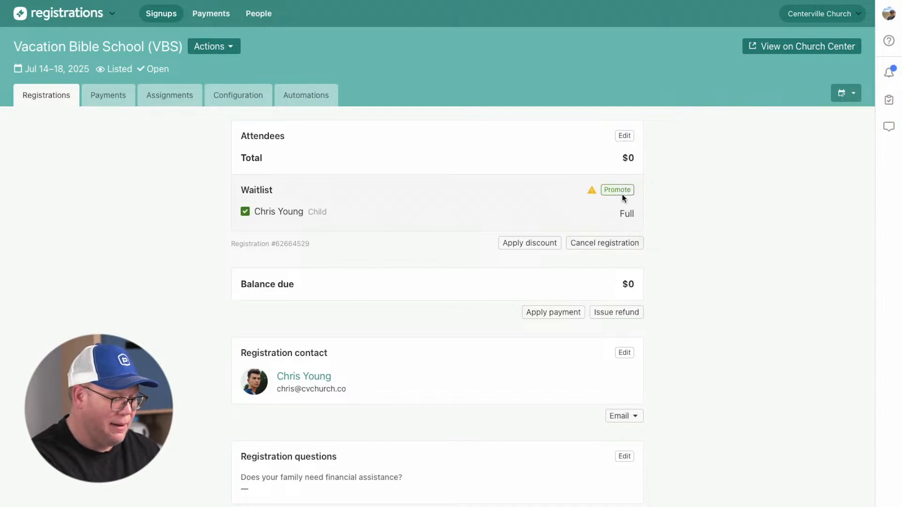
{"action": "mouse_move", "coordinate": [590, 190]}
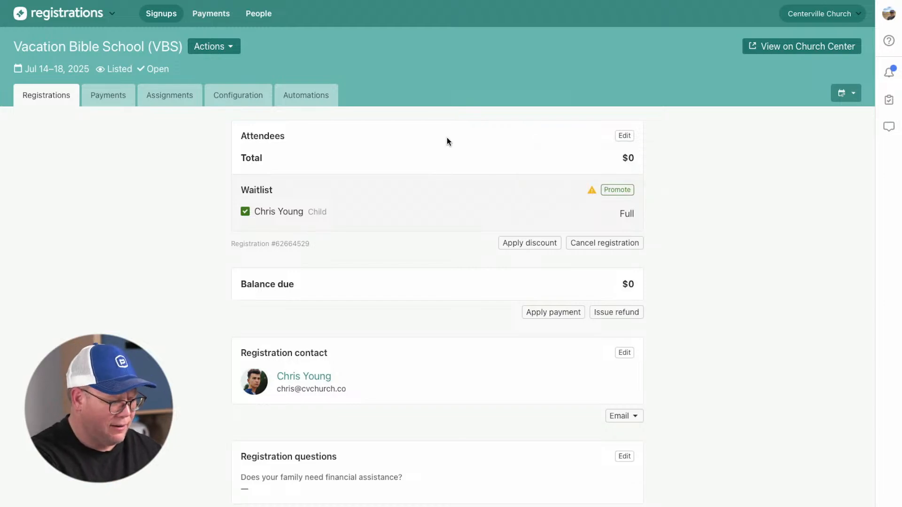
Step: Start a signup automation triggered by newly registered attendees with the Volunteer selection type and the Active status
{"action": "left_click", "coordinate": [296, 104]}
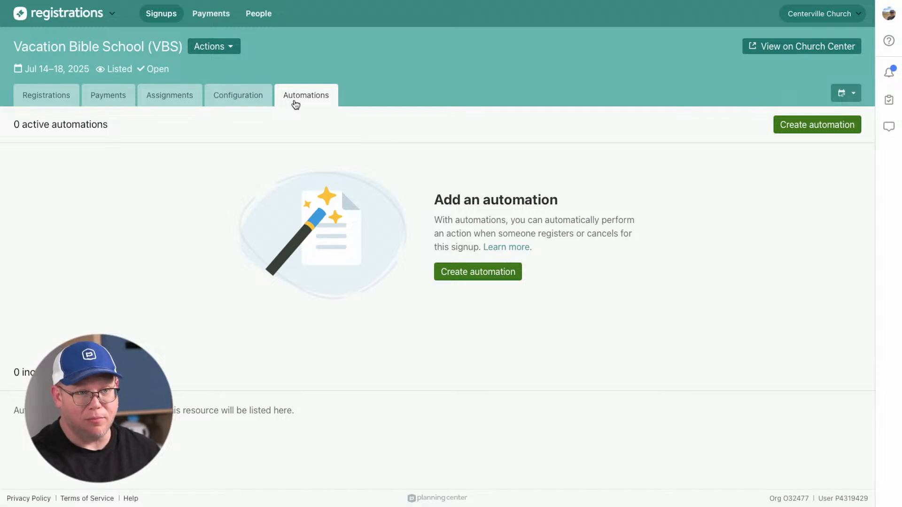
{"action": "left_click", "coordinate": [463, 274]}
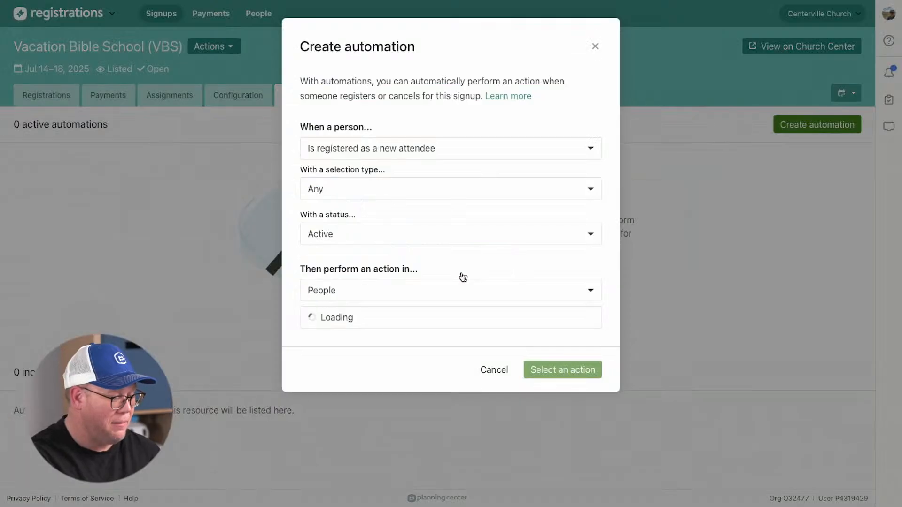
{"action": "left_click", "coordinate": [364, 150]}
{"action": "left_click", "coordinate": [374, 149]}
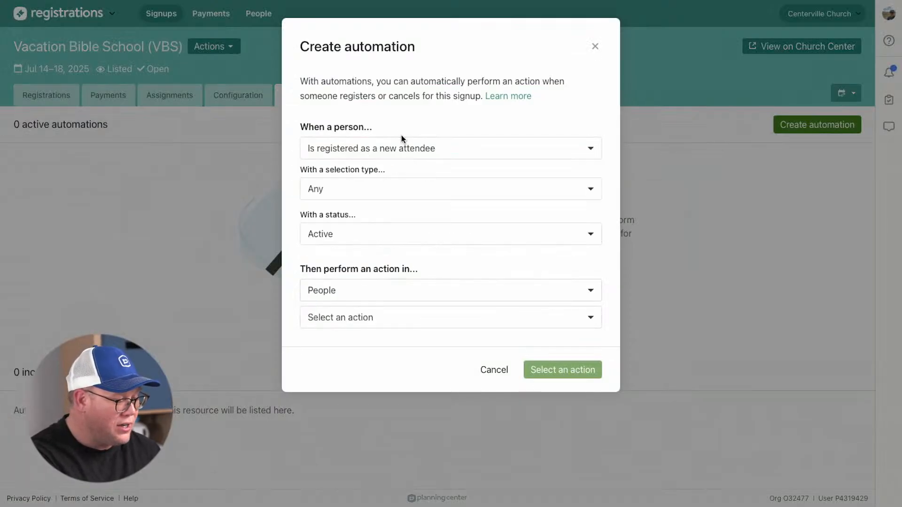
{"action": "left_click", "coordinate": [365, 195]}
{"action": "left_click", "coordinate": [358, 254]}
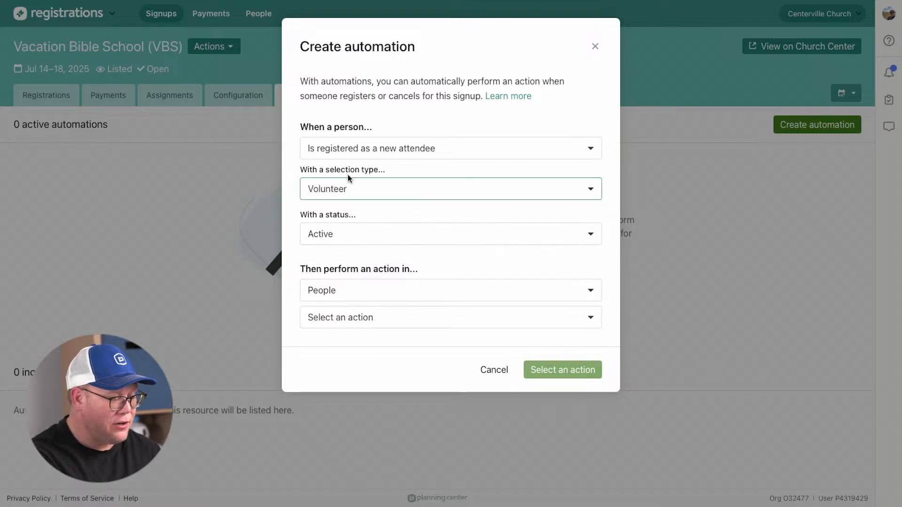
{"action": "left_click", "coordinate": [343, 237]}
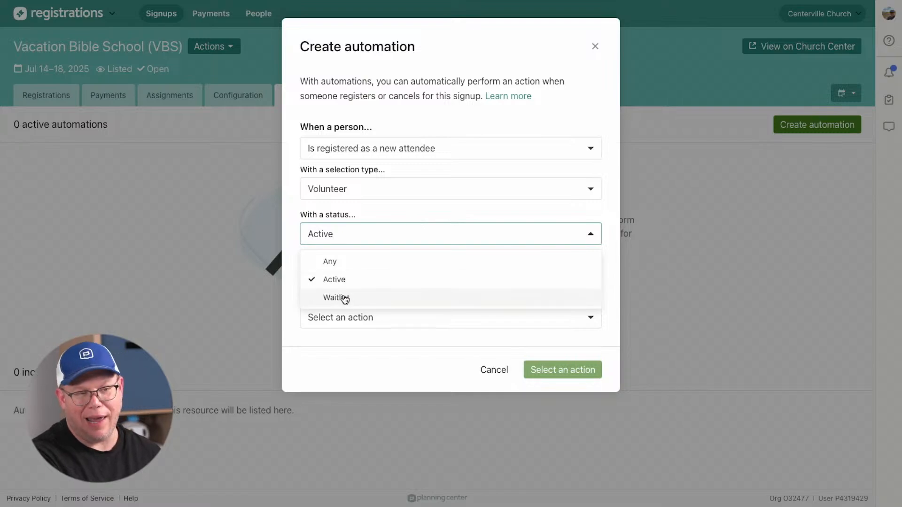
{"action": "left_click", "coordinate": [398, 220]}
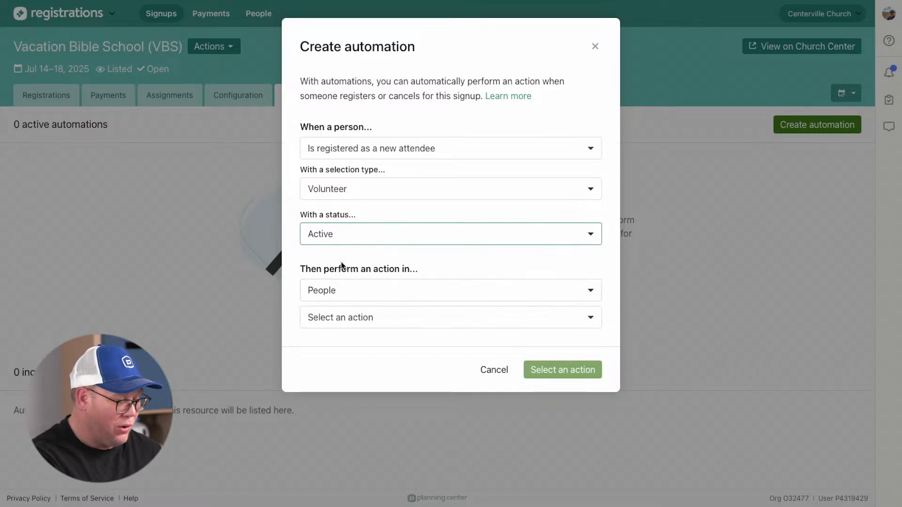
Step: Set the automation to add people to the "Kid's Event - Volunteer Onboarding" workflow in People, and create it
{"action": "left_click", "coordinate": [365, 295]}
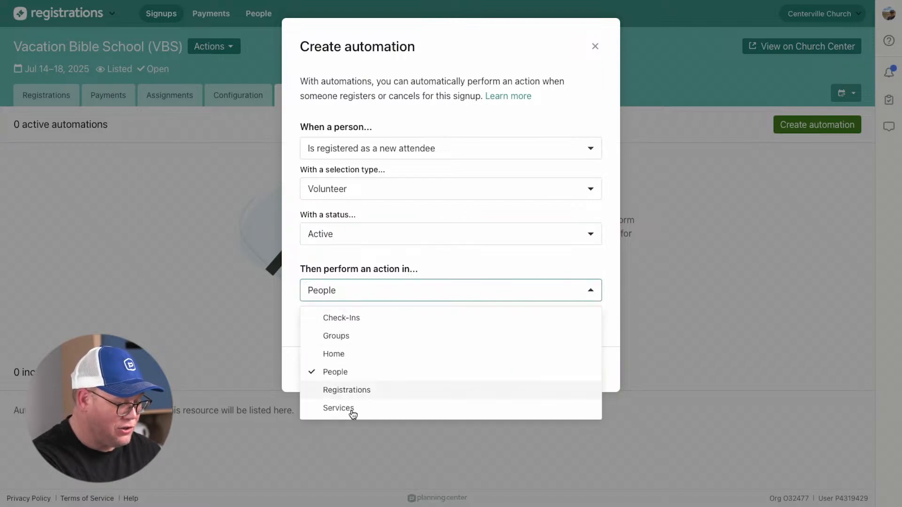
{"action": "left_click", "coordinate": [378, 286]}
{"action": "left_click", "coordinate": [371, 319]}
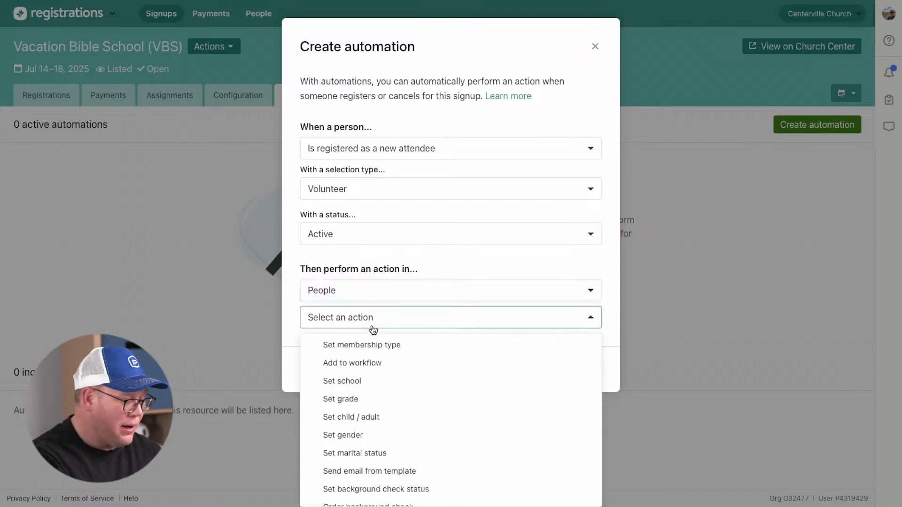
{"action": "scroll", "coordinate": [378, 371], "scroll_direction": "down", "scroll_amount": 1}
{"action": "scroll", "coordinate": [379, 371], "scroll_direction": "up", "scroll_amount": 1}
{"action": "left_click", "coordinate": [349, 359]}
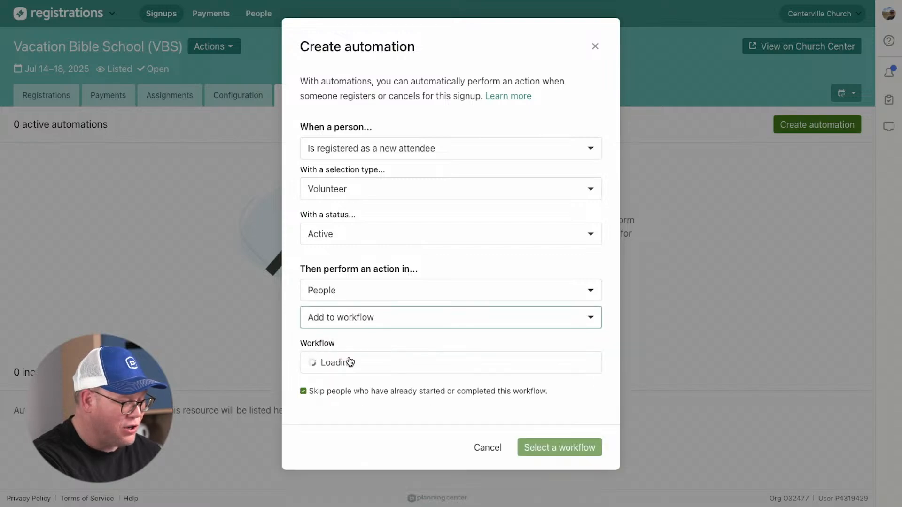
{"action": "left_click", "coordinate": [383, 367]}
{"action": "scroll", "coordinate": [396, 404], "scroll_direction": "down", "scroll_amount": 3}
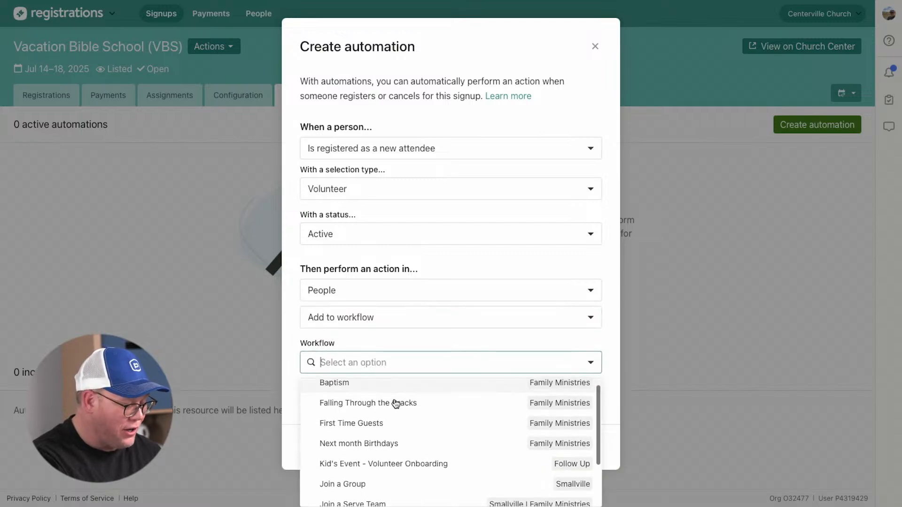
{"action": "scroll", "coordinate": [396, 404], "scroll_direction": "up", "scroll_amount": 3}
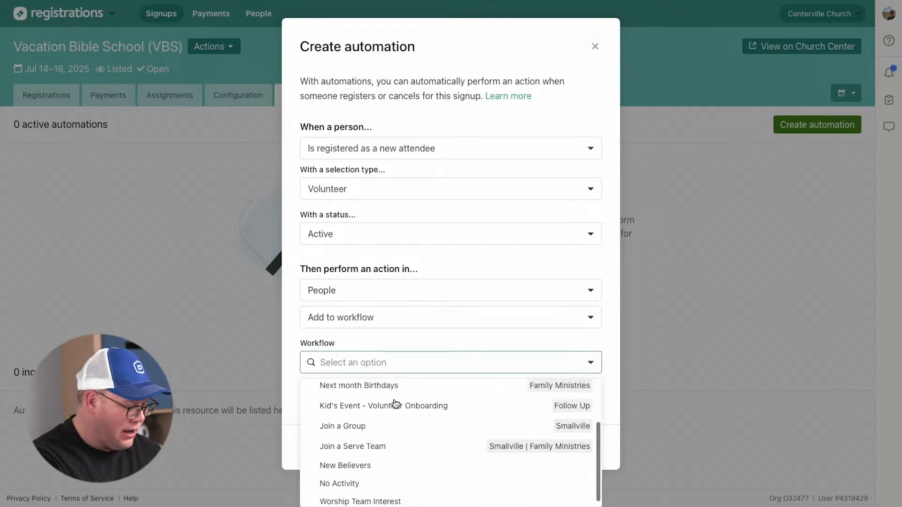
{"action": "scroll", "coordinate": [395, 404], "scroll_direction": "down", "scroll_amount": 3}
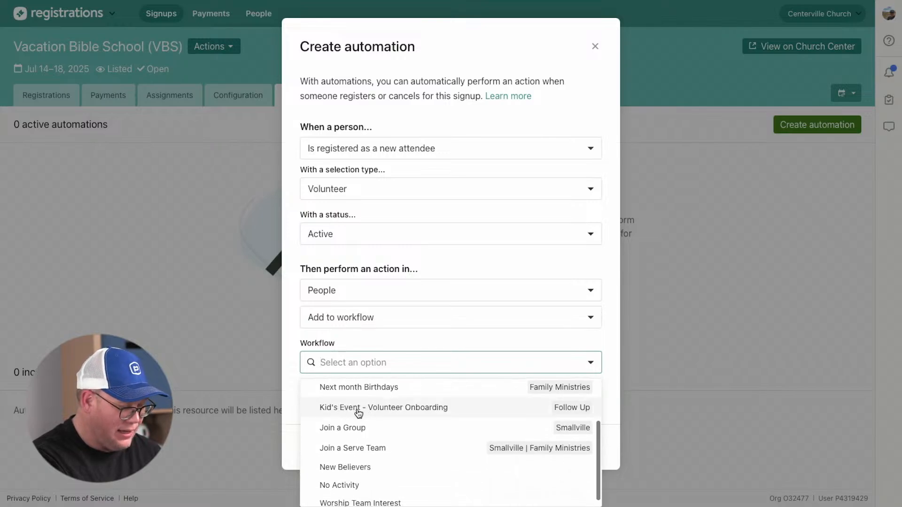
{"action": "left_click", "coordinate": [432, 414]}
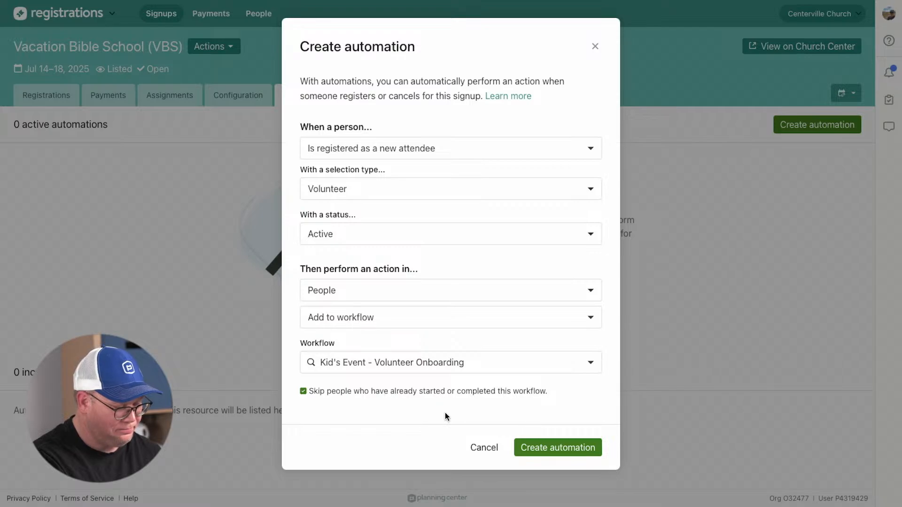
{"action": "left_click", "coordinate": [569, 447]}
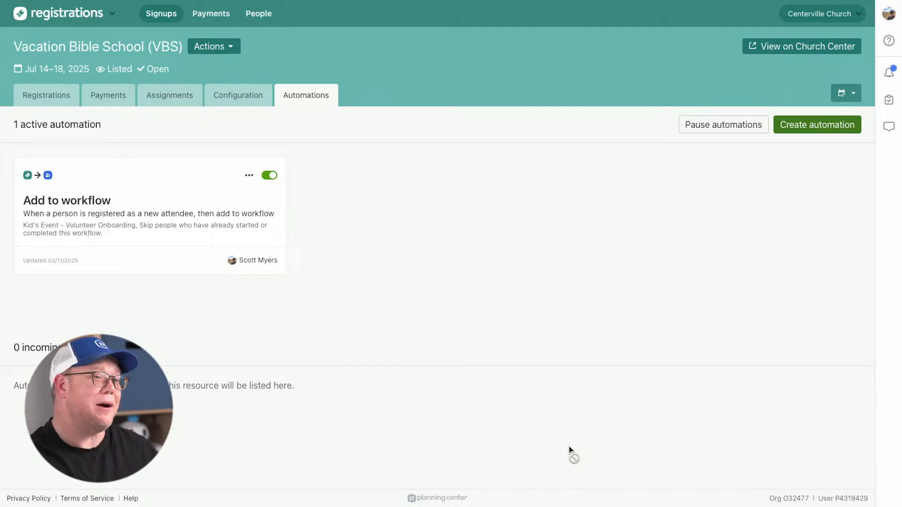
Step: Switch to People and open the "Kid's Event - Volunteer Onboarding" workflow
{"action": "left_click", "coordinate": [65, 21]}
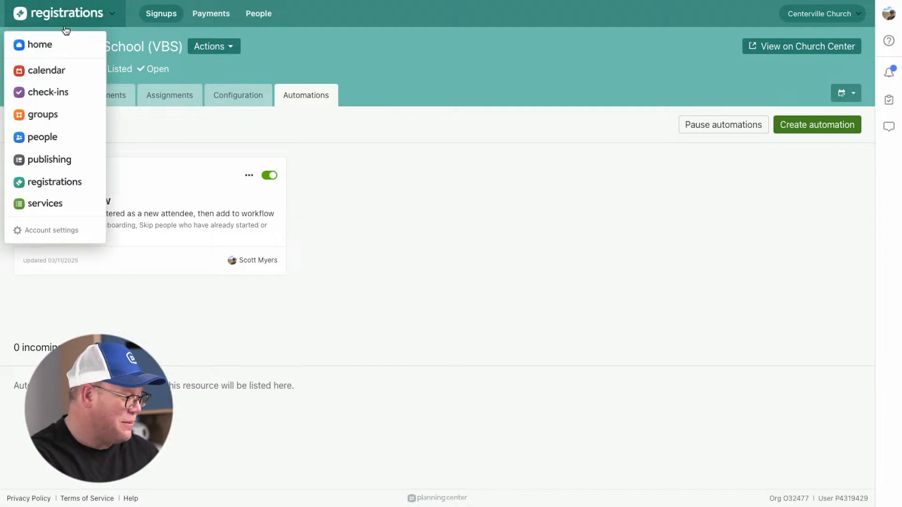
{"action": "left_click", "coordinate": [64, 139]}
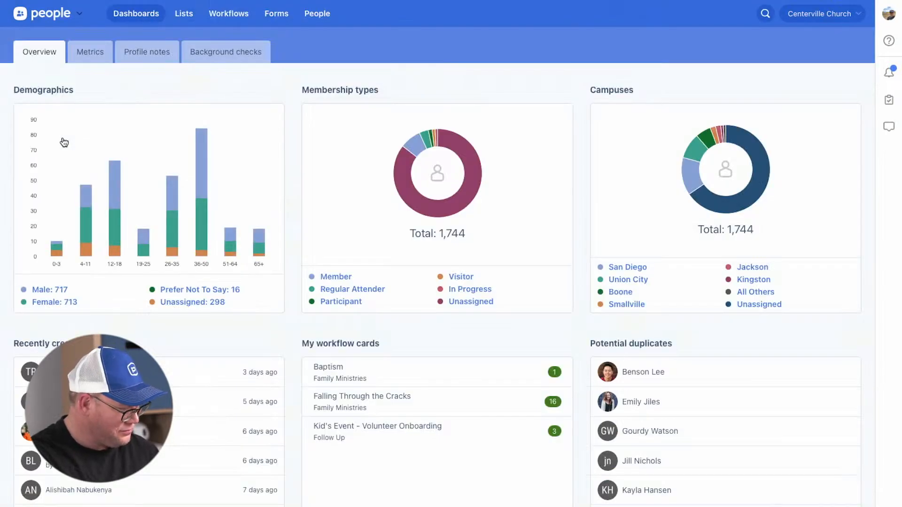
{"action": "left_click", "coordinate": [237, 15]}
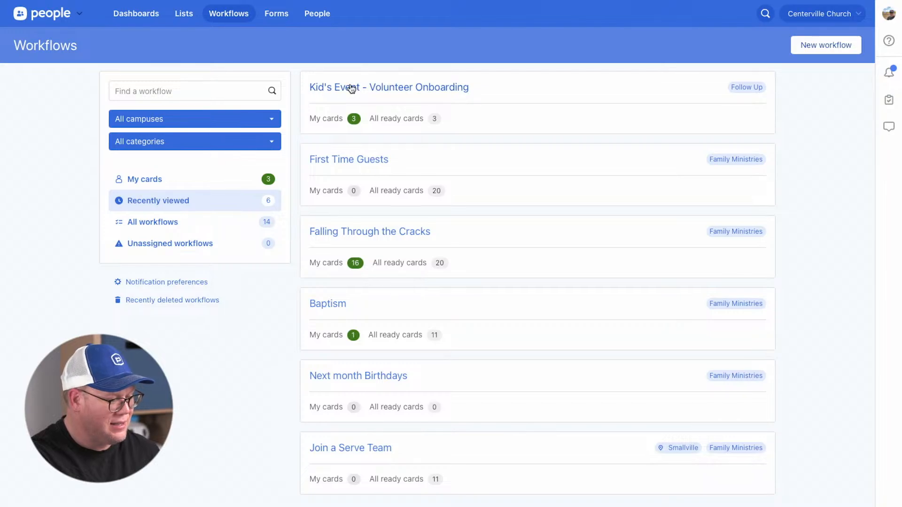
{"action": "left_click", "coordinate": [459, 88]}
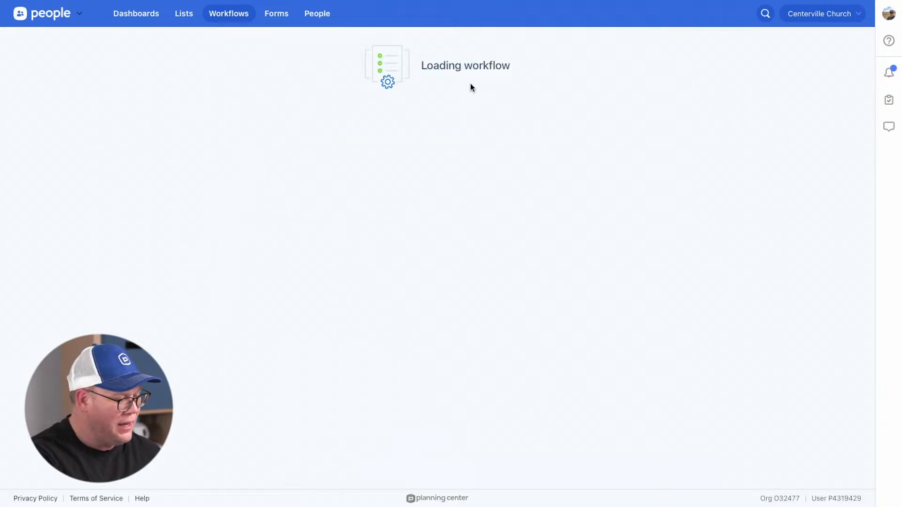
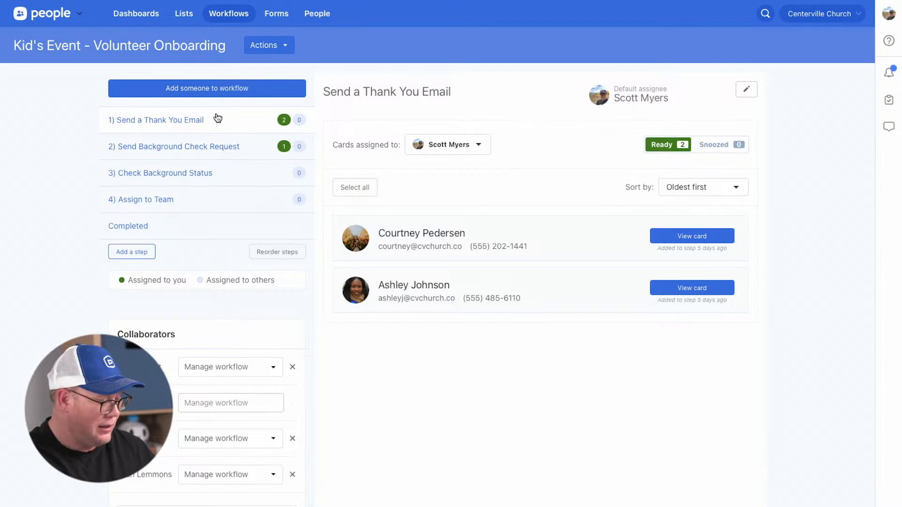
Step: Look through the cards in the Send Background Check Request and Check Background Status steps, and return to Send a Thank You Email
{"action": "left_click", "coordinate": [207, 147]}
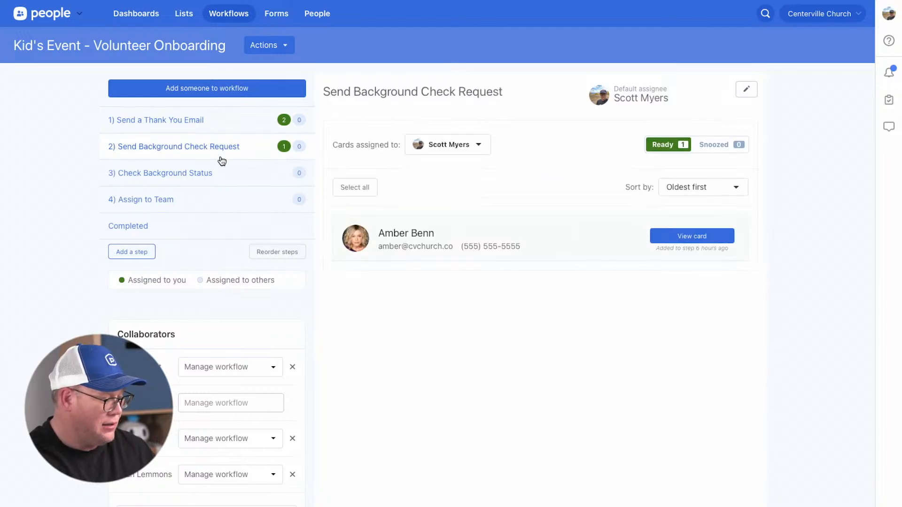
{"action": "left_click", "coordinate": [222, 175]}
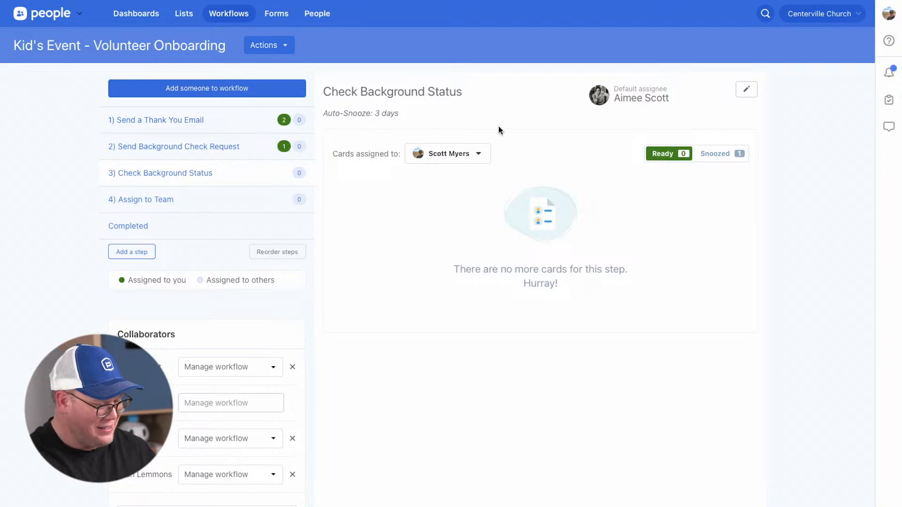
{"action": "left_click", "coordinate": [242, 123]}
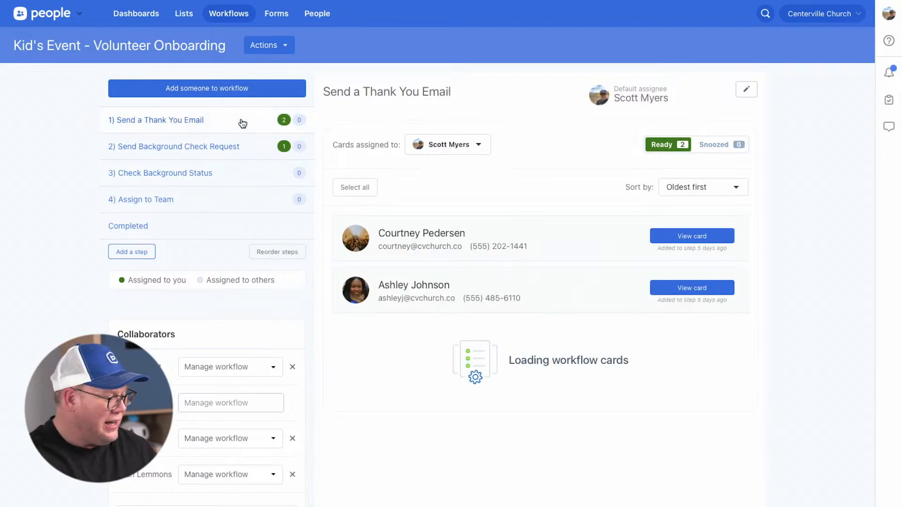
Step: Open the first card in the Send a Thank You Email step and examine its note, email and action options
{"action": "left_click", "coordinate": [713, 237]}
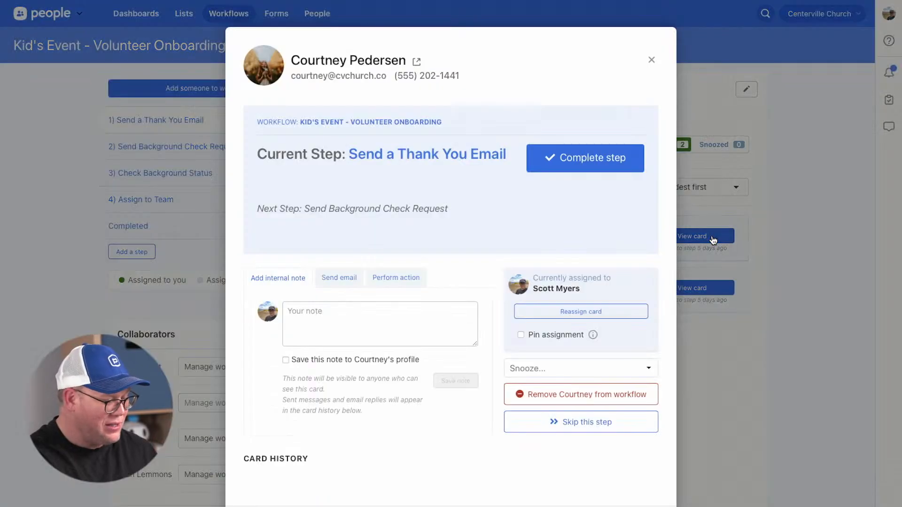
{"action": "scroll", "coordinate": [448, 272], "scroll_direction": "down", "scroll_amount": 1}
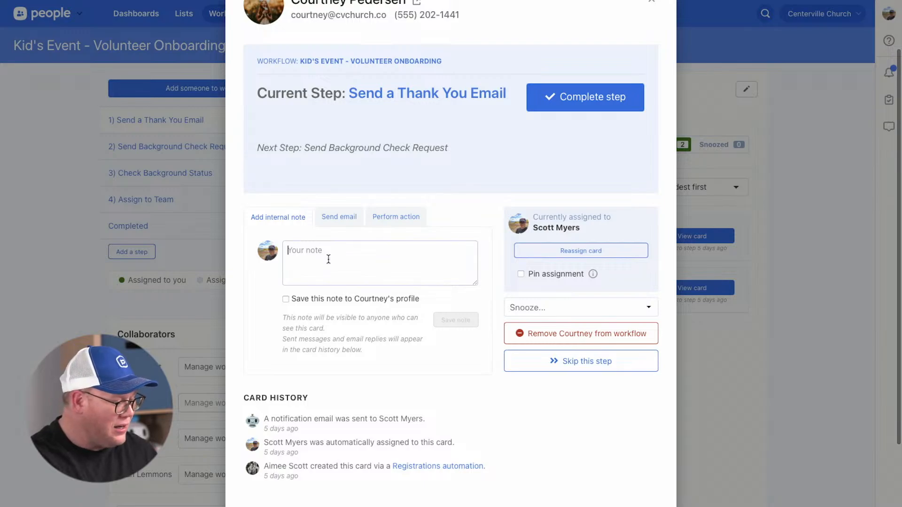
{"action": "scroll", "coordinate": [334, 271], "scroll_direction": "down", "scroll_amount": 1}
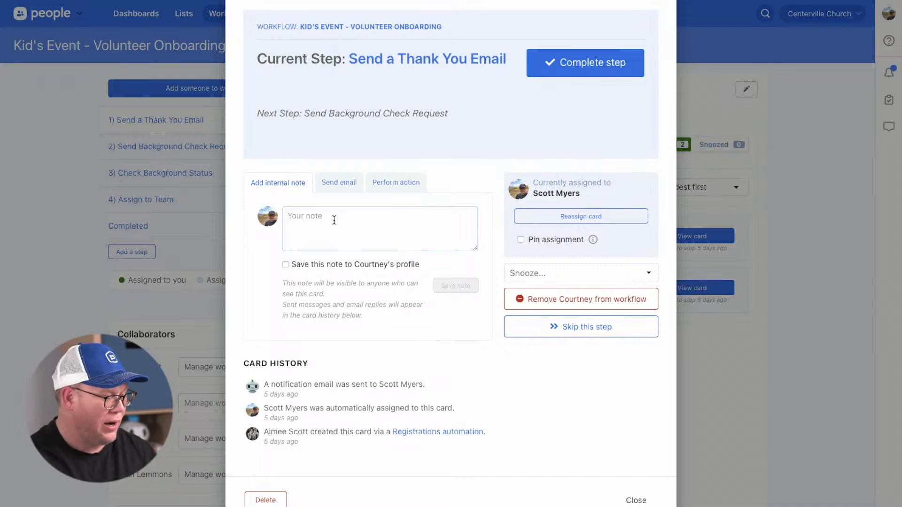
{"action": "left_click", "coordinate": [339, 184]}
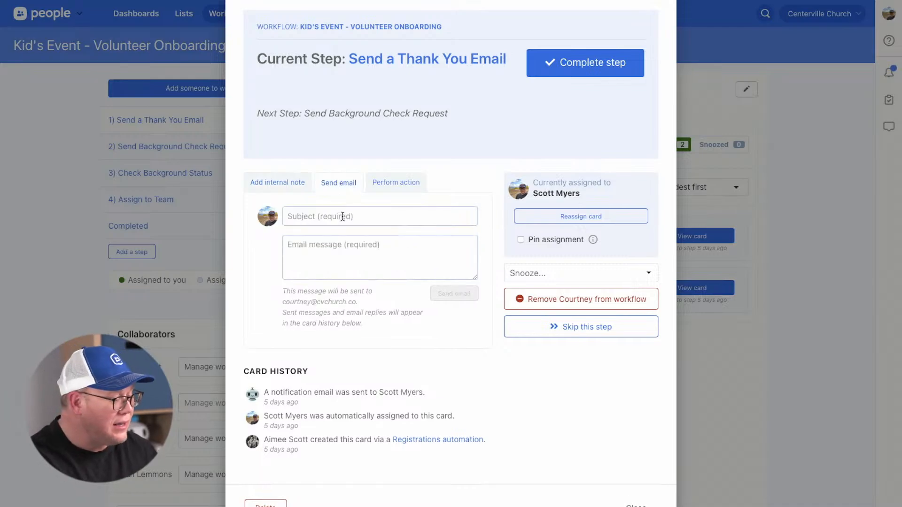
{"action": "left_click", "coordinate": [395, 181]}
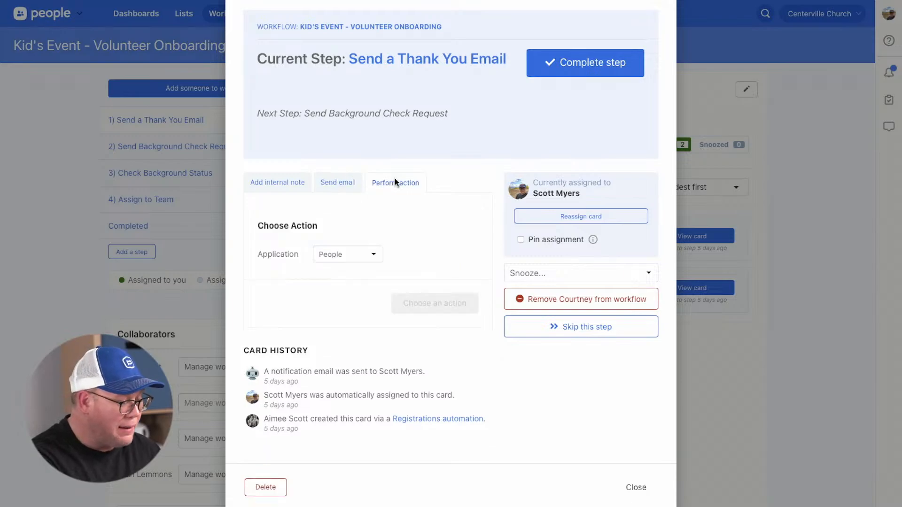
{"action": "left_click", "coordinate": [332, 185]}
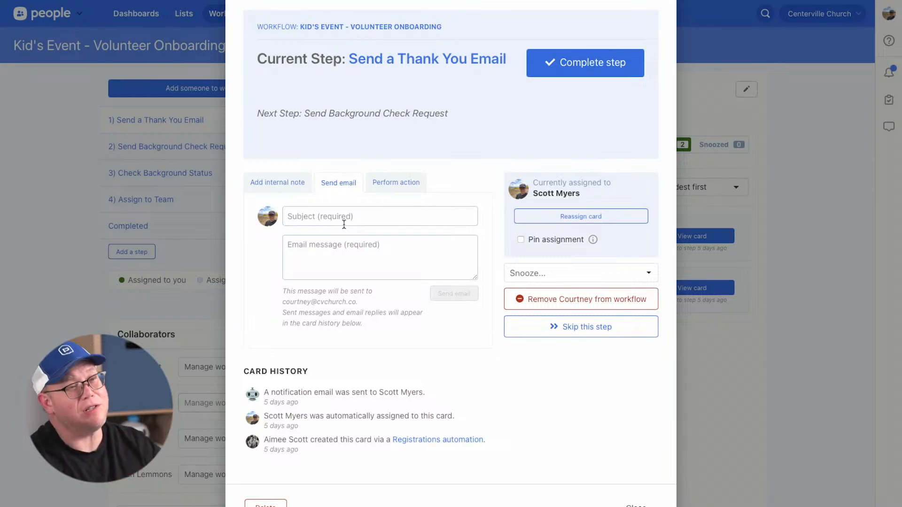
Step: Choose Order background check as the People action on the card and review the package options
{"action": "left_click", "coordinate": [383, 186]}
{"action": "left_click", "coordinate": [386, 281]}
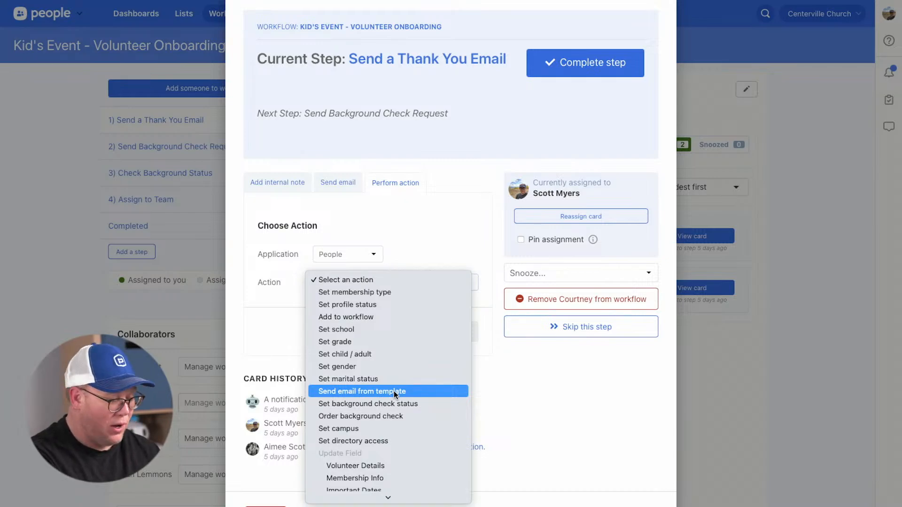
{"action": "left_click", "coordinate": [417, 405]}
{"action": "left_click", "coordinate": [392, 283]}
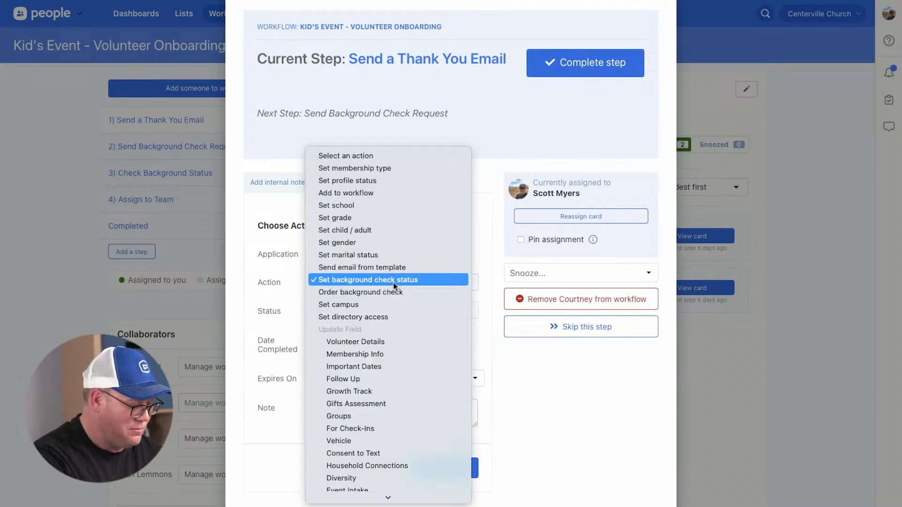
{"action": "left_click", "coordinate": [398, 291]}
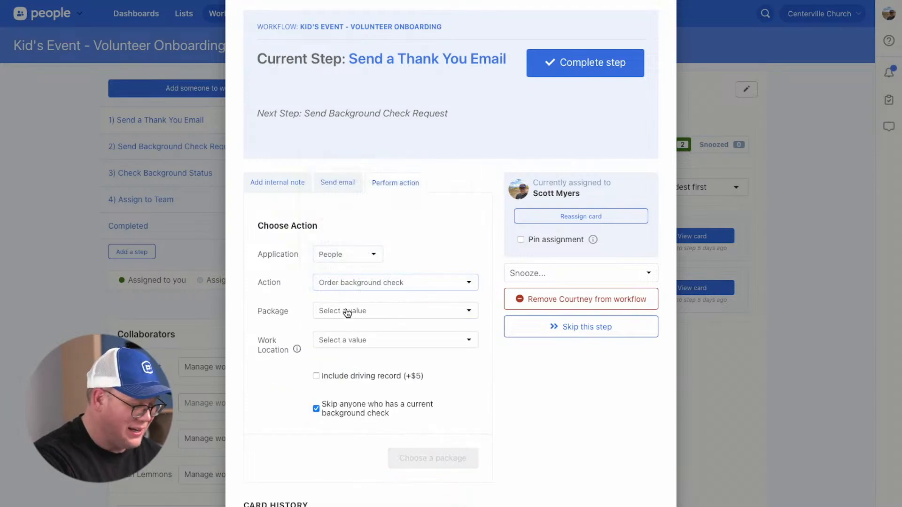
{"action": "left_click", "coordinate": [381, 309]}
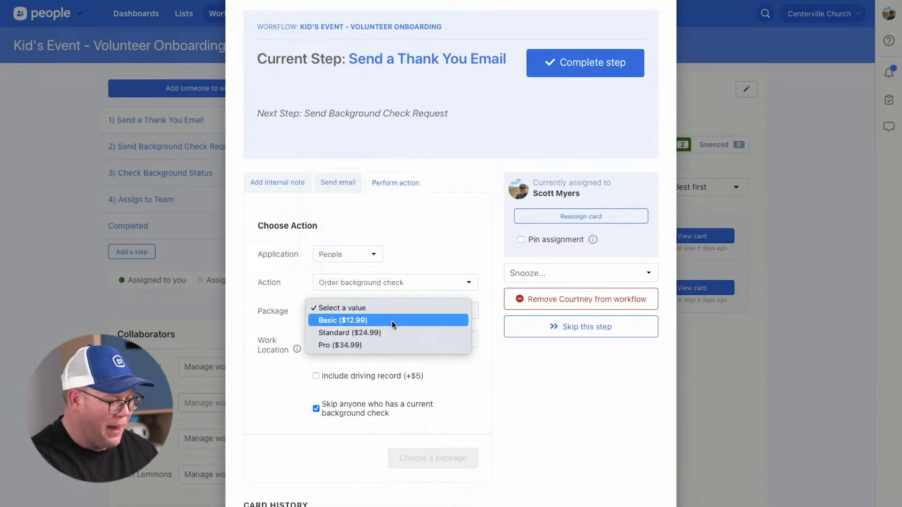
{"action": "left_click", "coordinate": [379, 295]}
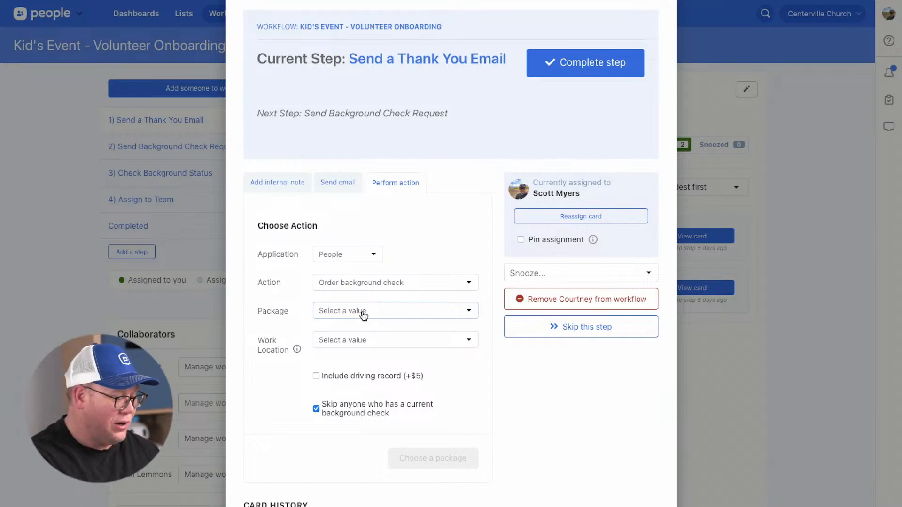
{"action": "left_click", "coordinate": [362, 310]}
{"action": "left_click", "coordinate": [388, 281]}
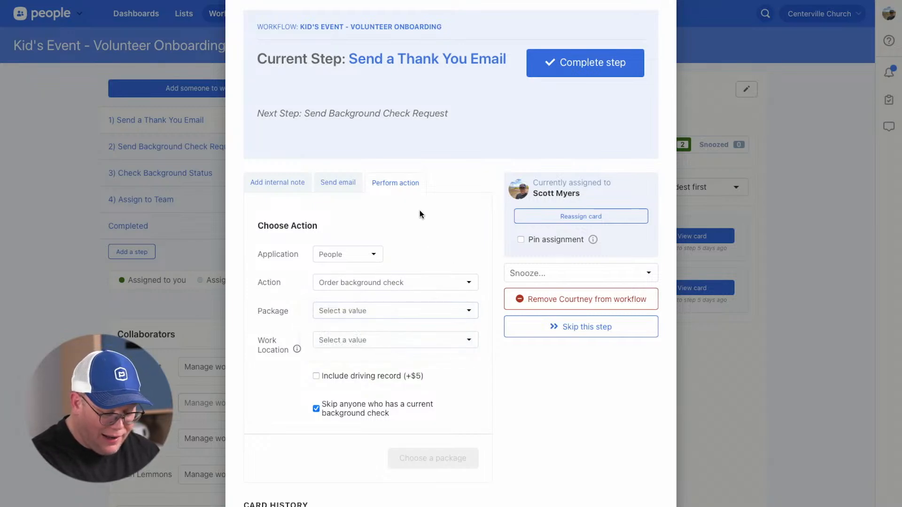
Step: Complete the Send a Thank You Email step for this volunteer and close the card
{"action": "left_click", "coordinate": [577, 74]}
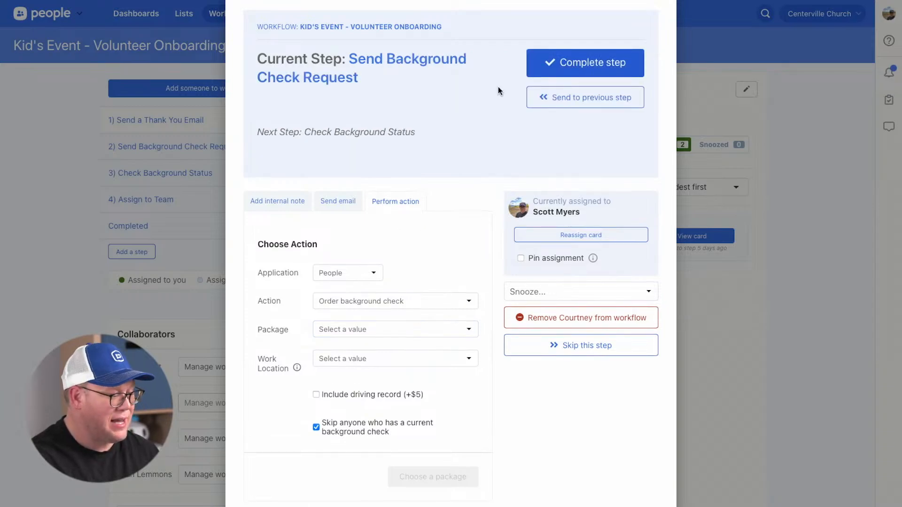
{"action": "scroll", "coordinate": [470, 94], "scroll_direction": "up", "scroll_amount": 2}
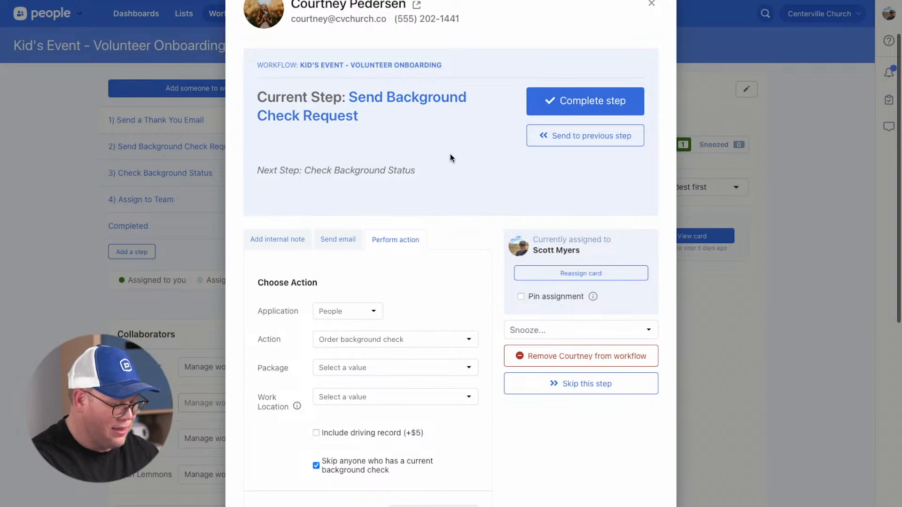
{"action": "scroll", "coordinate": [596, 179], "scroll_direction": "up", "scroll_amount": 1}
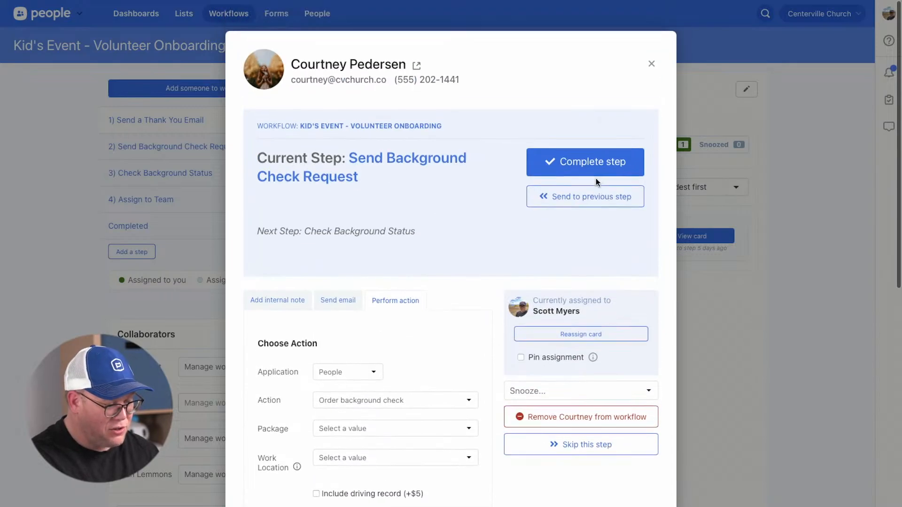
{"action": "left_click", "coordinate": [651, 60]}
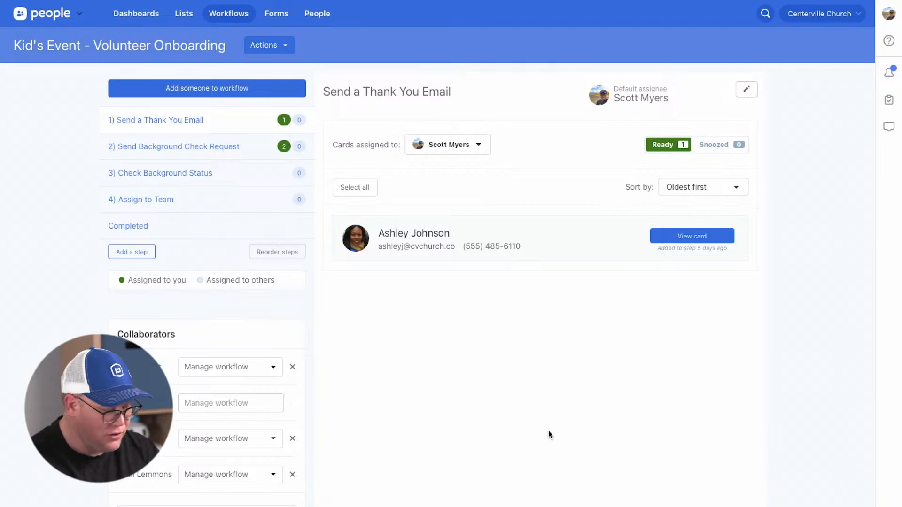
Step: Switch to Registrations, search the signups for "summ" and open Summer Celebration
{"action": "left_click", "coordinate": [50, 14]}
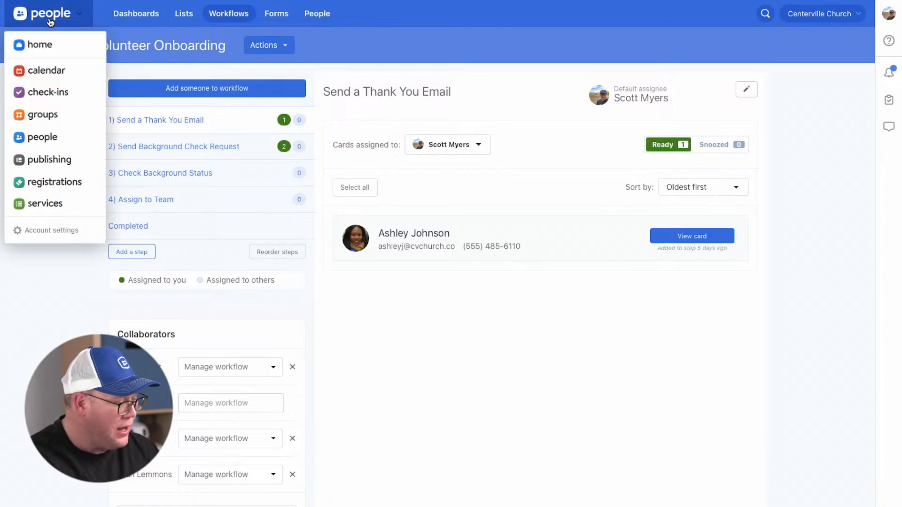
{"action": "left_click", "coordinate": [74, 188]}
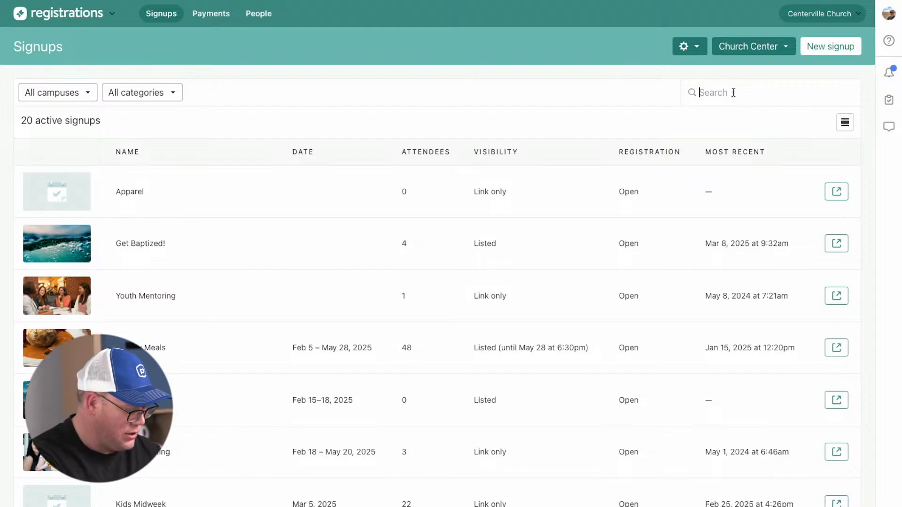
{"action": "type", "text": "summ"}
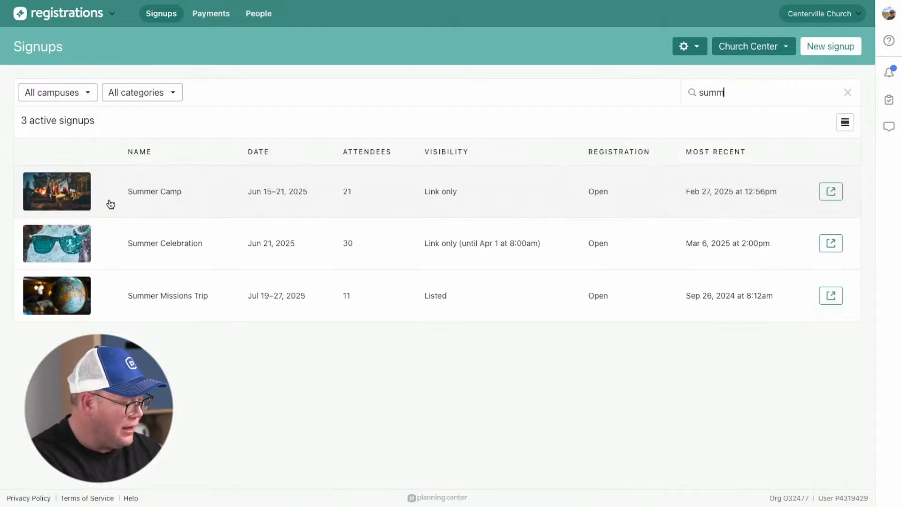
{"action": "left_click", "coordinate": [140, 242]}
Step: Filter the active registrations by the Volunteers selection type and check the email and export actions offered for them
{"action": "left_click", "coordinate": [223, 137]}
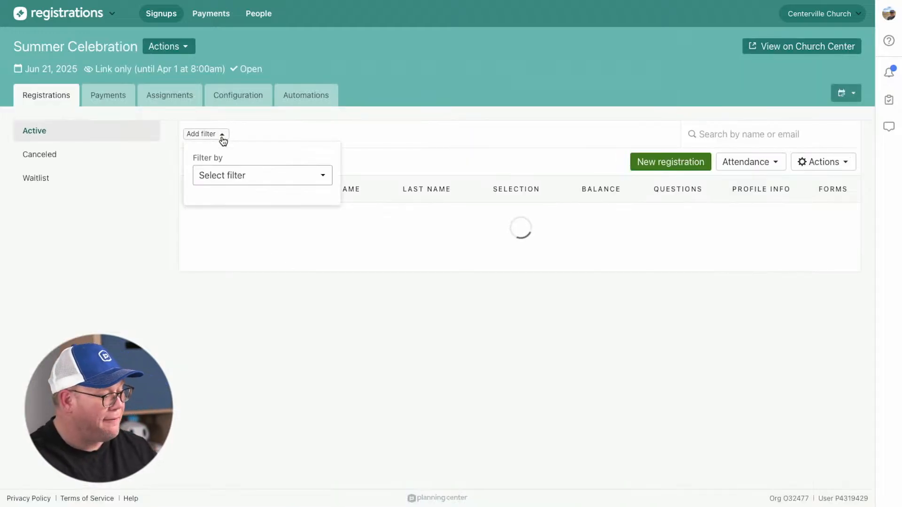
{"action": "left_click", "coordinate": [222, 135]}
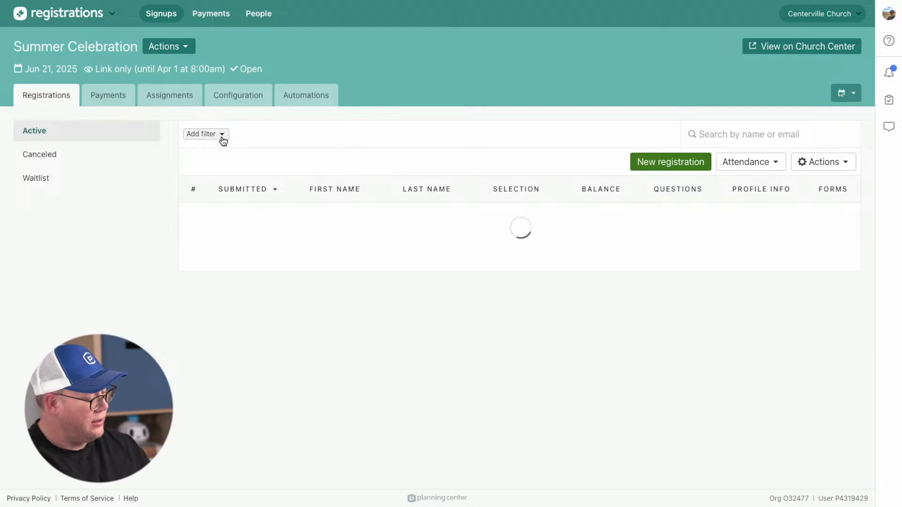
{"action": "left_click", "coordinate": [223, 136]}
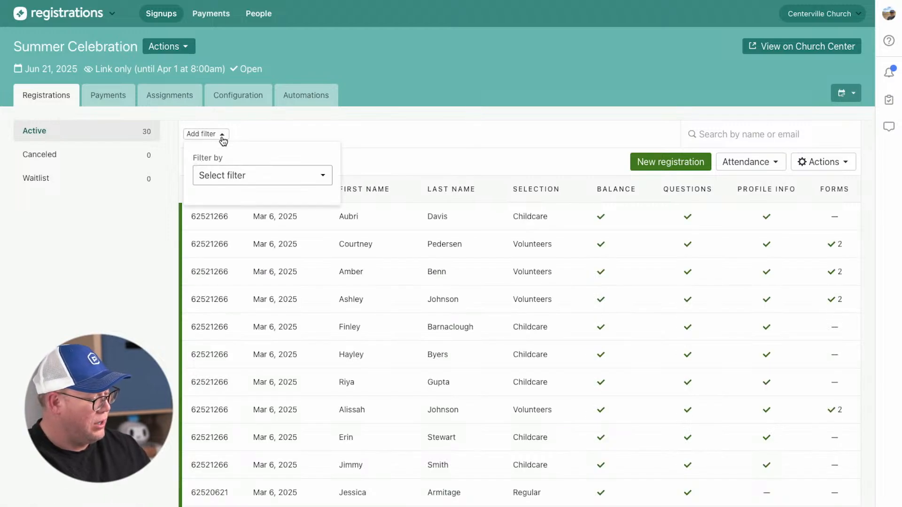
{"action": "left_click", "coordinate": [236, 172]}
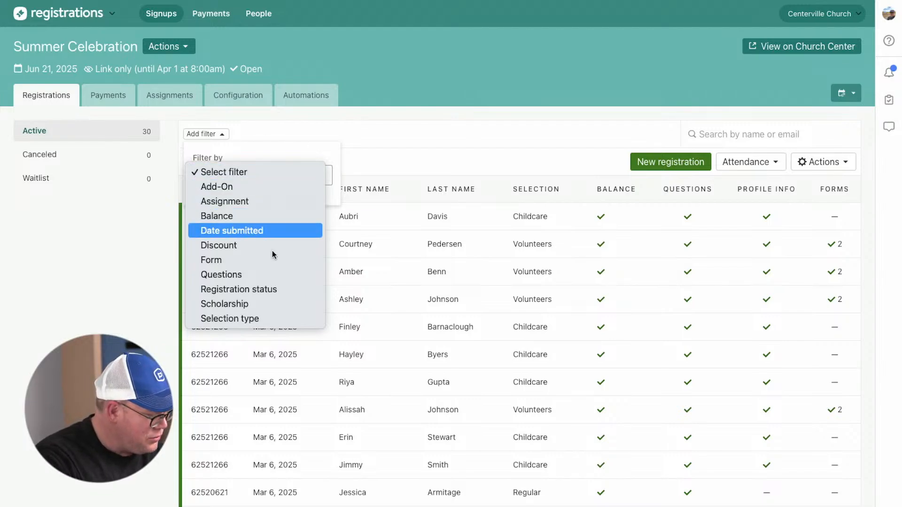
{"action": "left_click", "coordinate": [258, 318]}
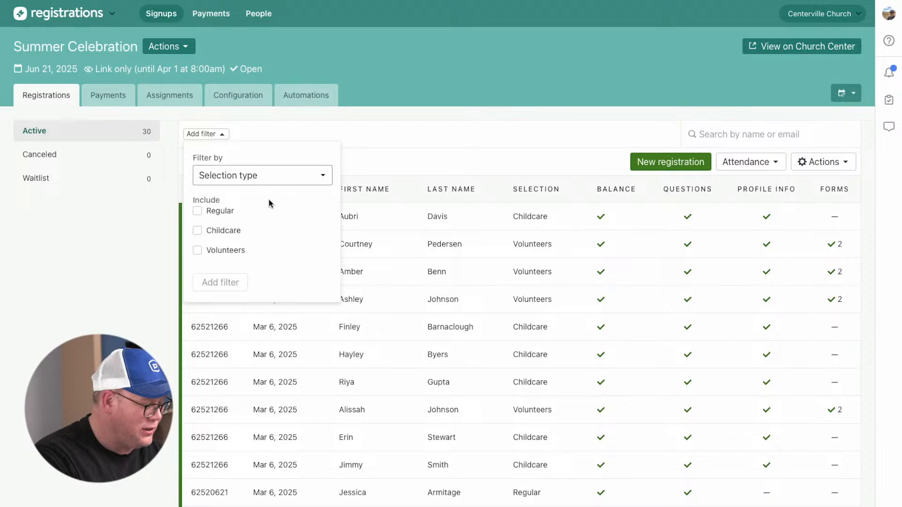
{"action": "left_click", "coordinate": [197, 250]}
{"action": "left_click", "coordinate": [238, 284]}
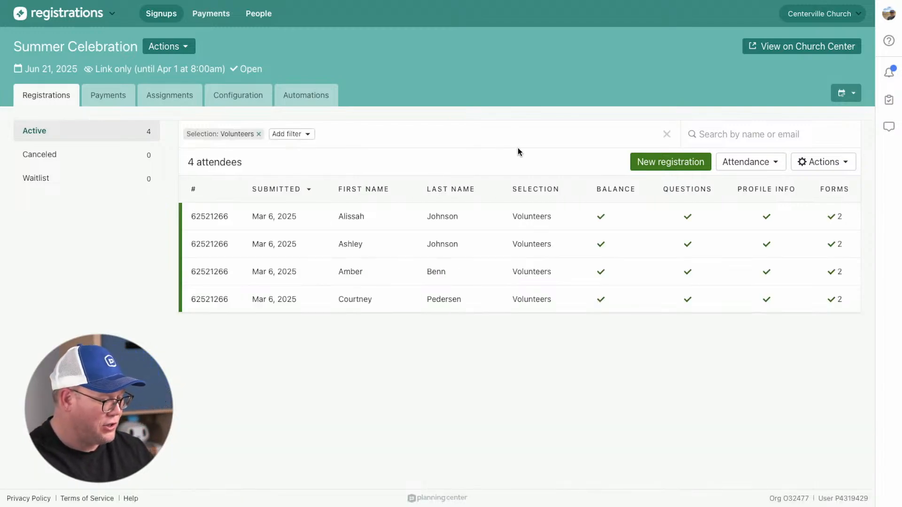
{"action": "left_click", "coordinate": [827, 162]}
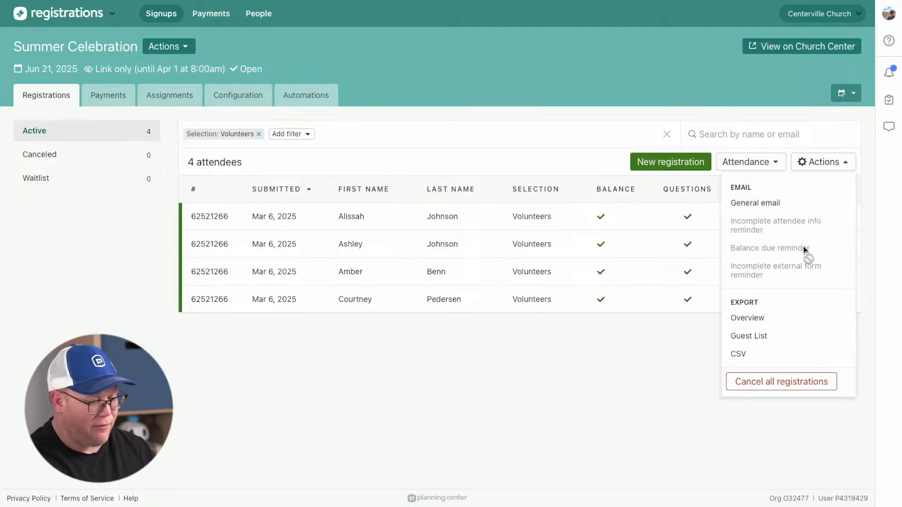
{"action": "left_click", "coordinate": [622, 412]}
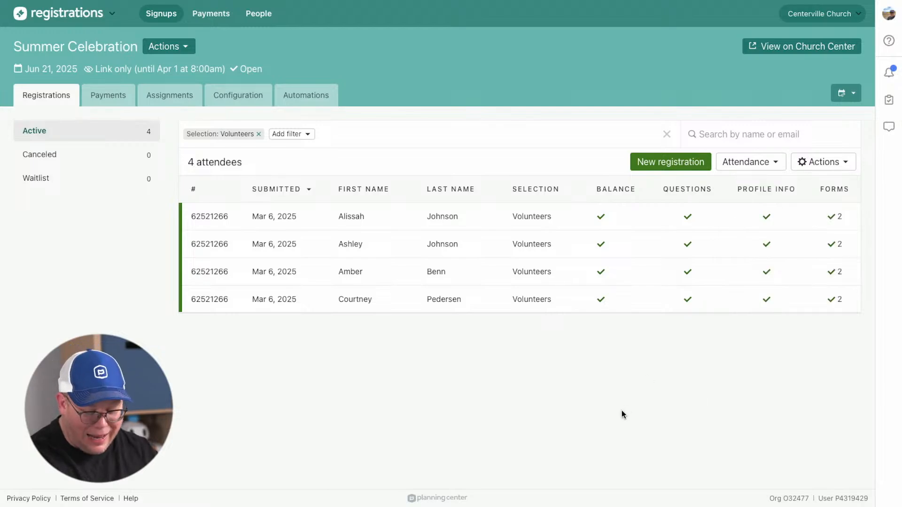
Step: Switch to People and open the "Summer Celebration '25 - Attendees" list
{"action": "left_click", "coordinate": [89, 18]}
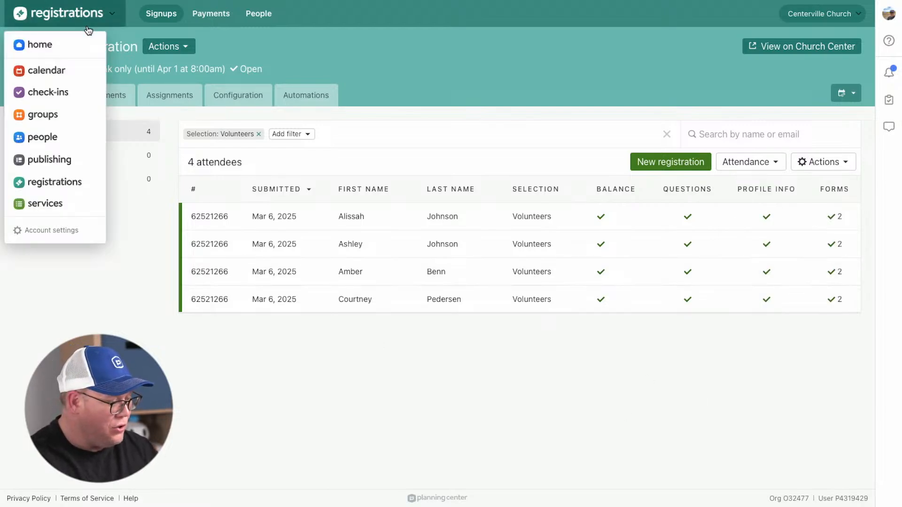
{"action": "left_click", "coordinate": [62, 137]}
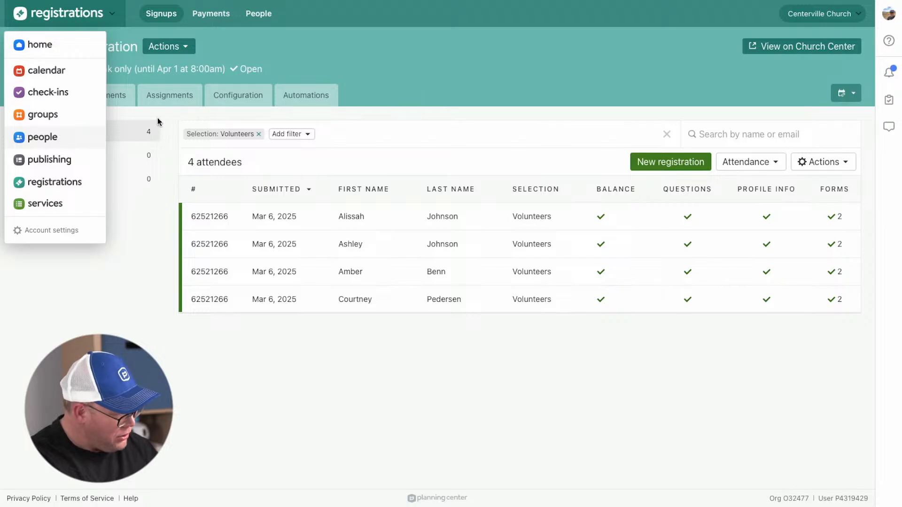
{"action": "left_click", "coordinate": [183, 13]}
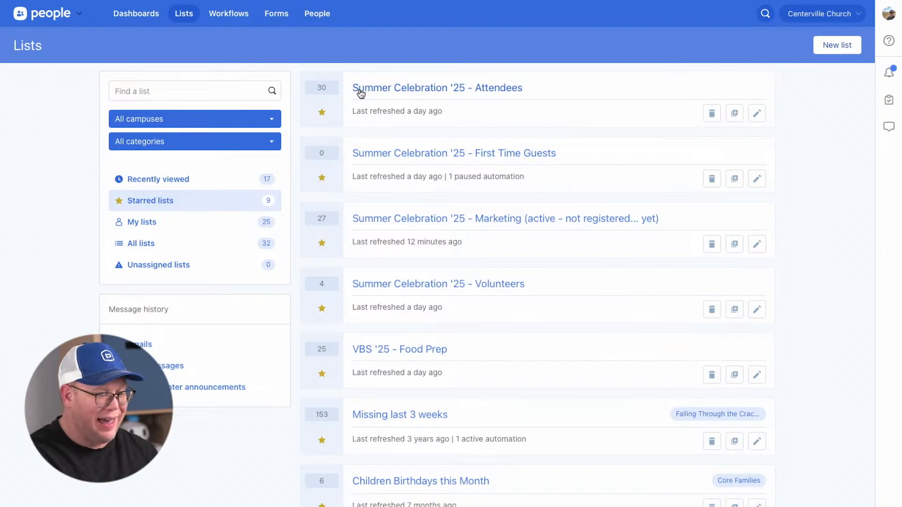
{"action": "left_click", "coordinate": [499, 91]}
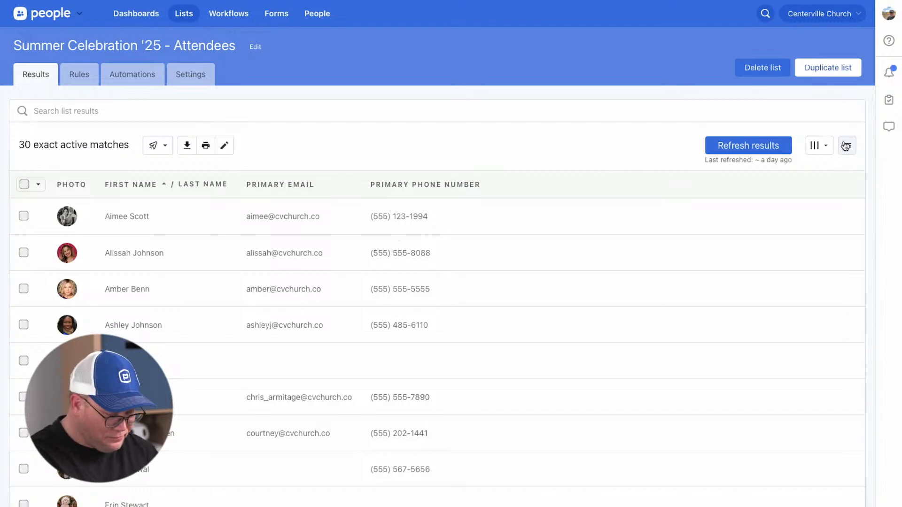
Step: Add a Medical notes column to the attendee list results and look over the entries
{"action": "left_click", "coordinate": [820, 146]}
{"action": "scroll", "coordinate": [783, 270], "scroll_direction": "down", "scroll_amount": 1}
{"action": "scroll", "coordinate": [783, 268], "scroll_direction": "up", "scroll_amount": 1}
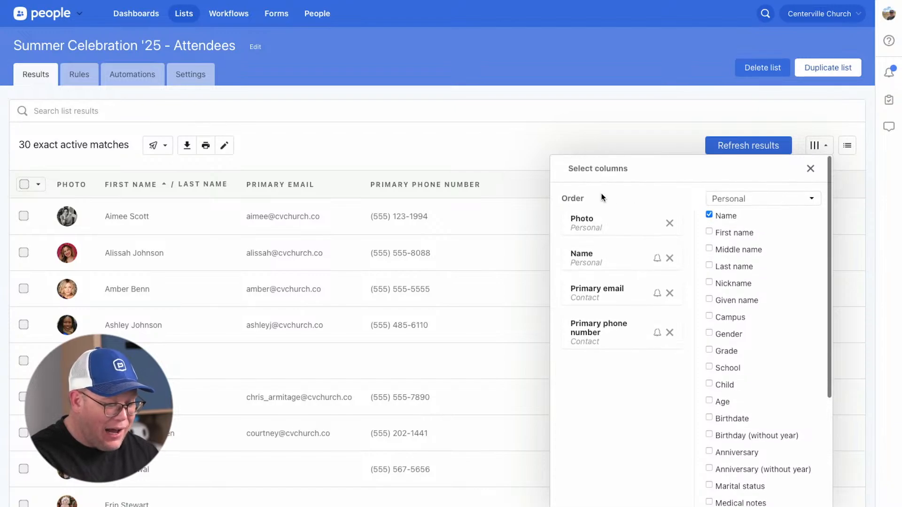
{"action": "scroll", "coordinate": [743, 308], "scroll_direction": "down", "scroll_amount": 3}
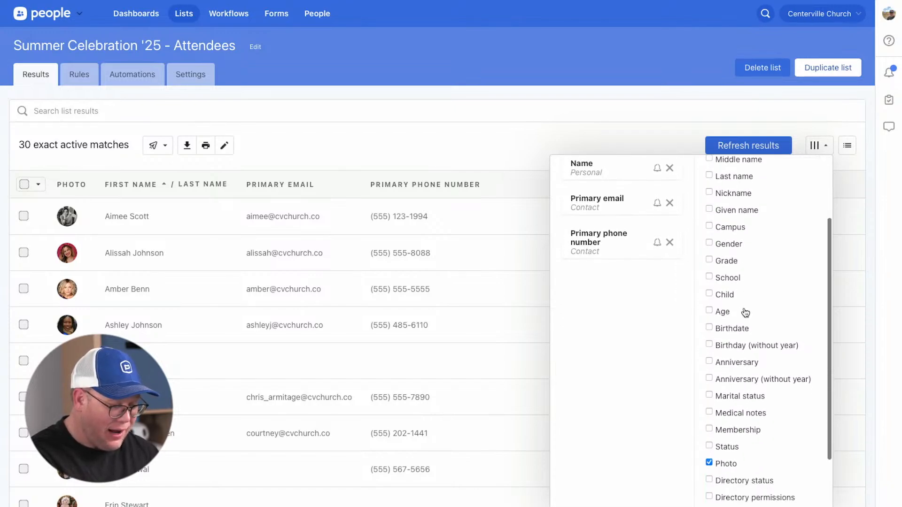
{"action": "left_click", "coordinate": [709, 402]}
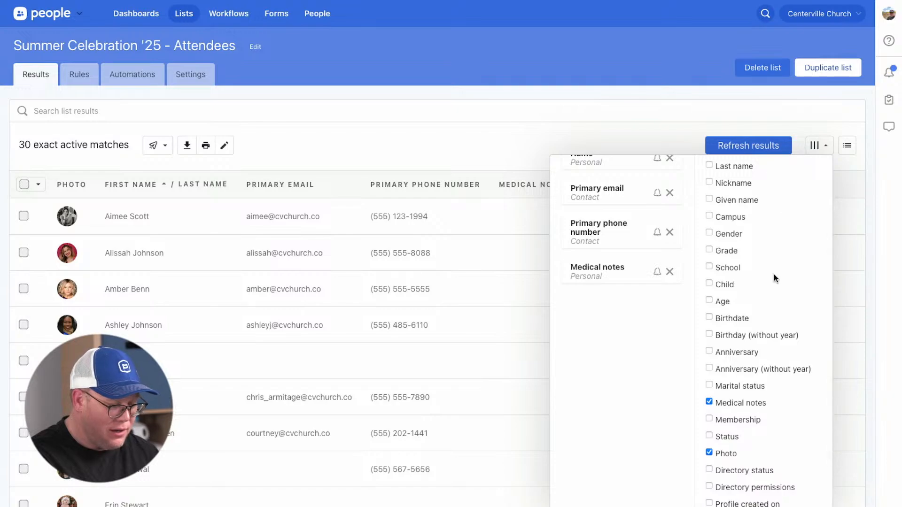
{"action": "left_click", "coordinate": [820, 146]}
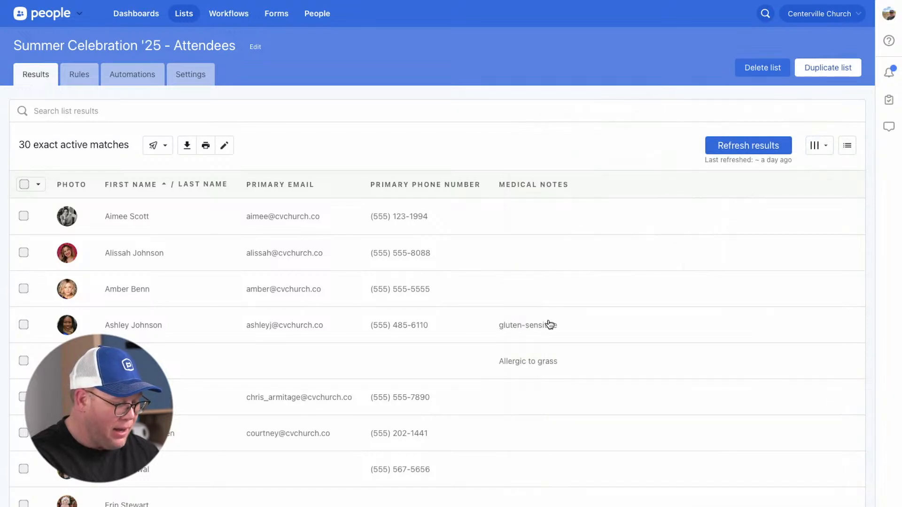
{"action": "scroll", "coordinate": [545, 388], "scroll_direction": "down", "scroll_amount": 1}
{"action": "scroll", "coordinate": [545, 388], "scroll_direction": "up", "scroll_amount": 1}
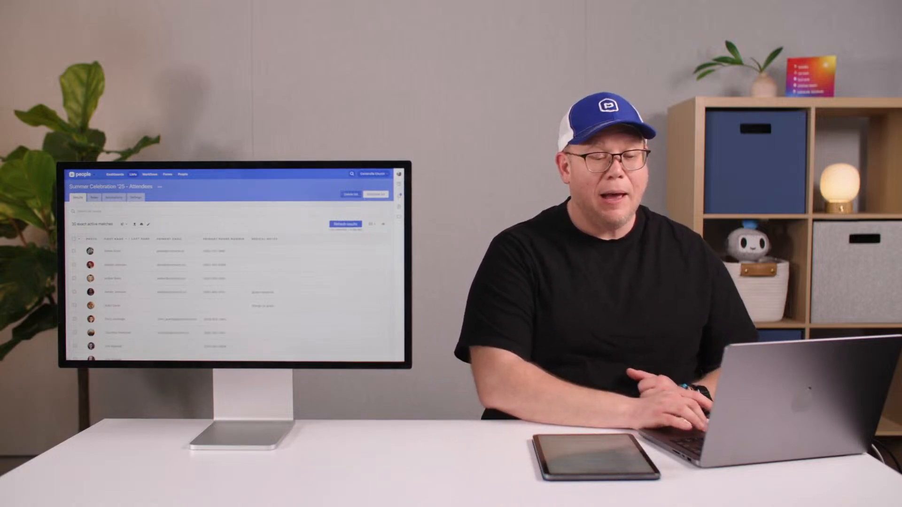
Step: Open the Help and support panel
{"action": "left_click", "coordinate": [399, 184]}
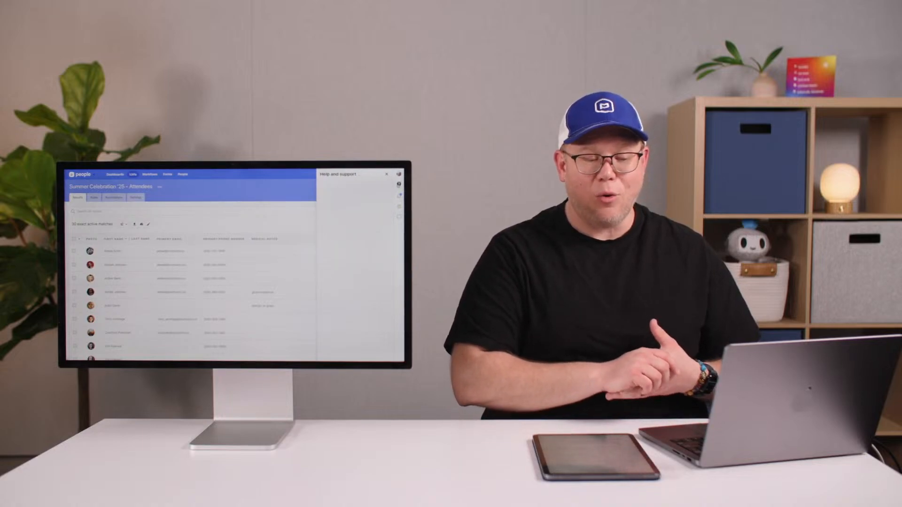